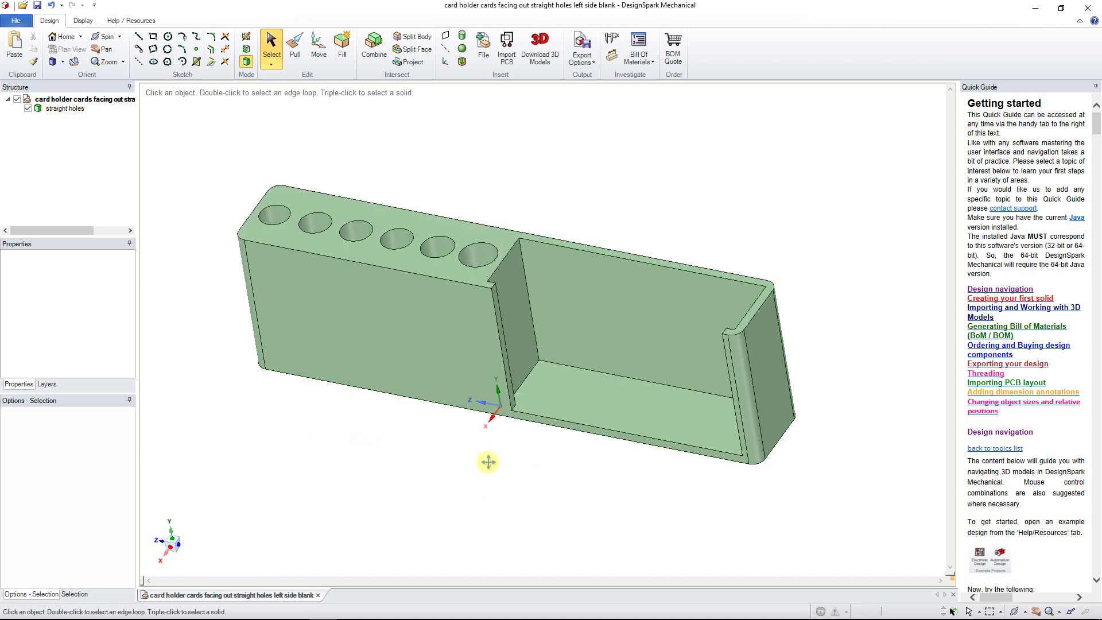
Step: Examine the six straight holes in the card holder, including their walls and bottom faces, from several angles
{"action": "middle_click_drag", "start_coordinate": [488, 462], "coordinate": [455, 509], "text": "shift"}
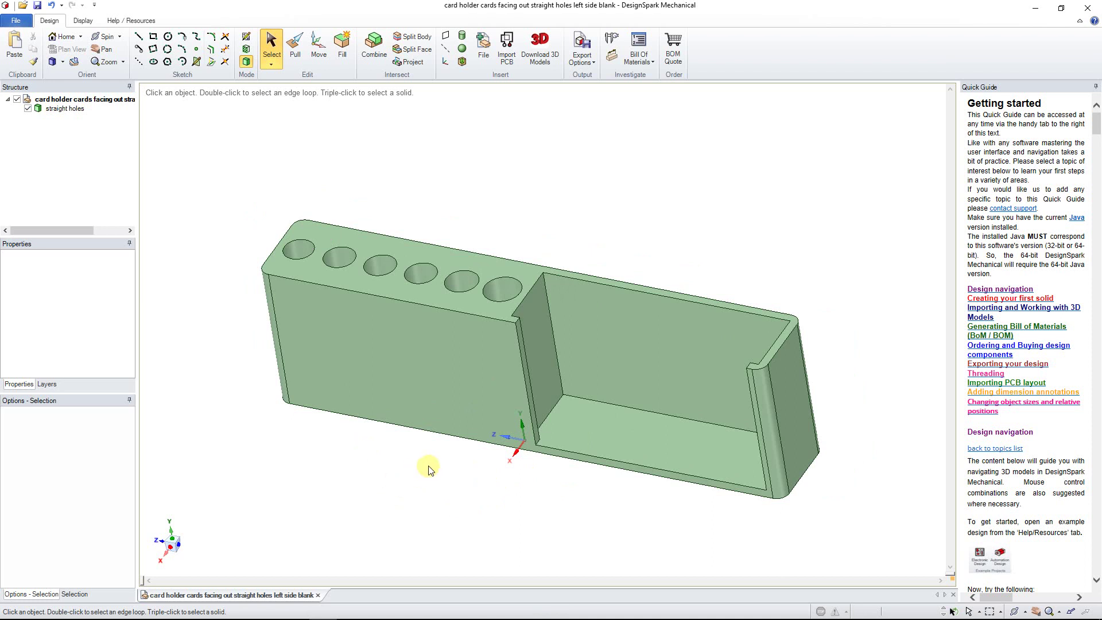
{"action": "middle_click_drag", "start_coordinate": [430, 470], "coordinate": [443, 560]}
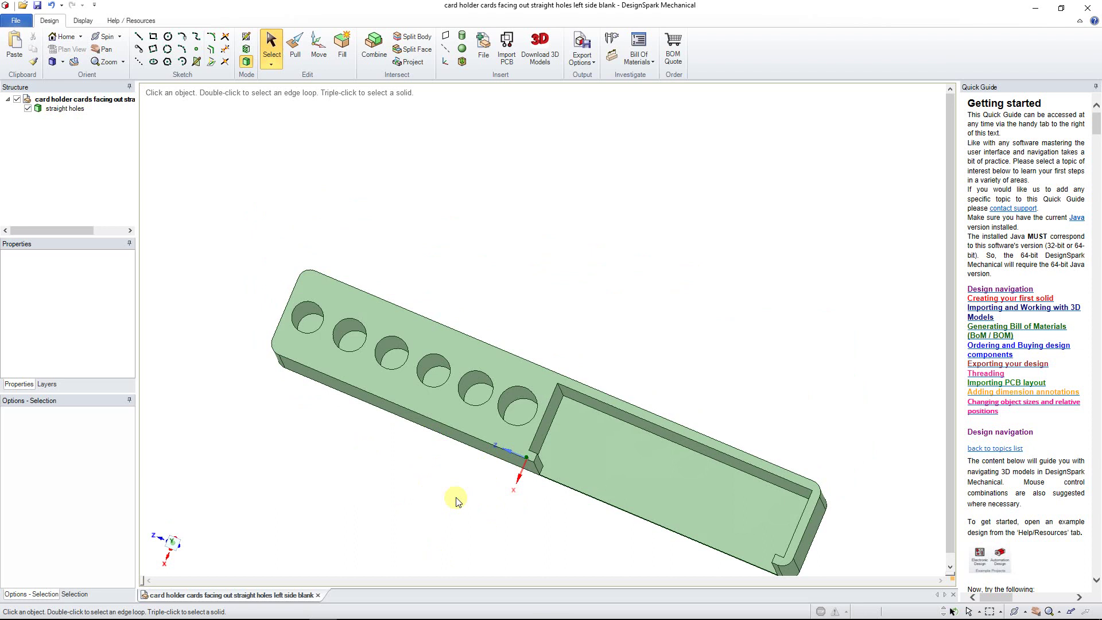
{"action": "mouse_move", "coordinate": [456, 520]}
{"action": "middle_mouse_down"}
{"action": "mouse_move", "coordinate": [453, 438]}
{"action": "mouse_move", "coordinate": [480, 455]}
{"action": "mouse_move", "coordinate": [467, 451]}
{"action": "middle_mouse_up"}
{"action": "left_click", "coordinate": [514, 320]}
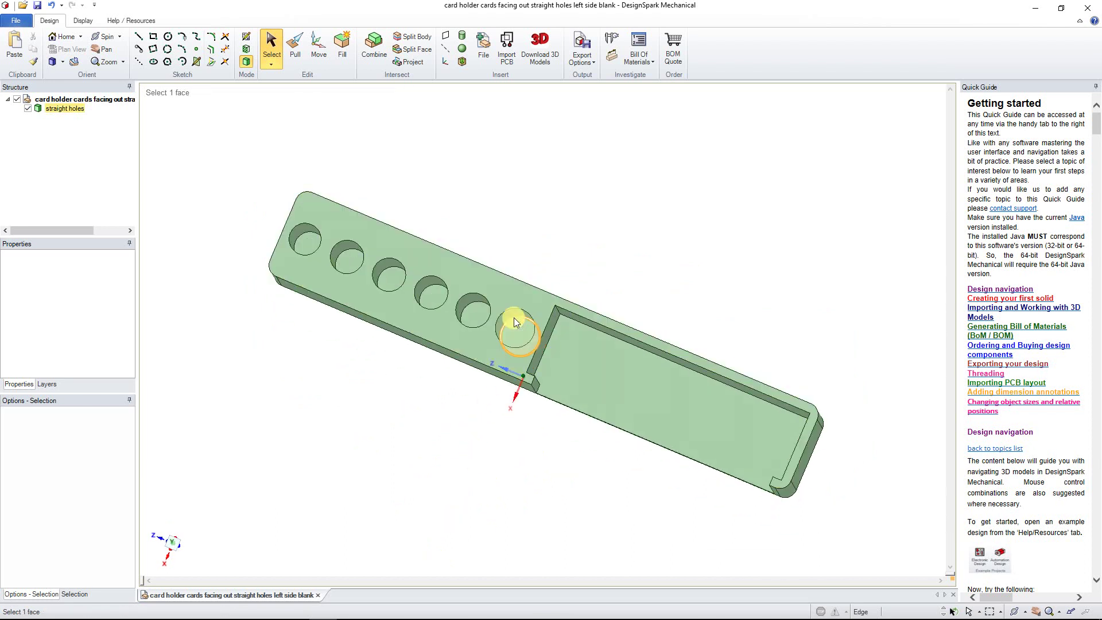
{"action": "scroll", "coordinate": [522, 336], "scroll_direction": "up", "scroll_amount": 2}
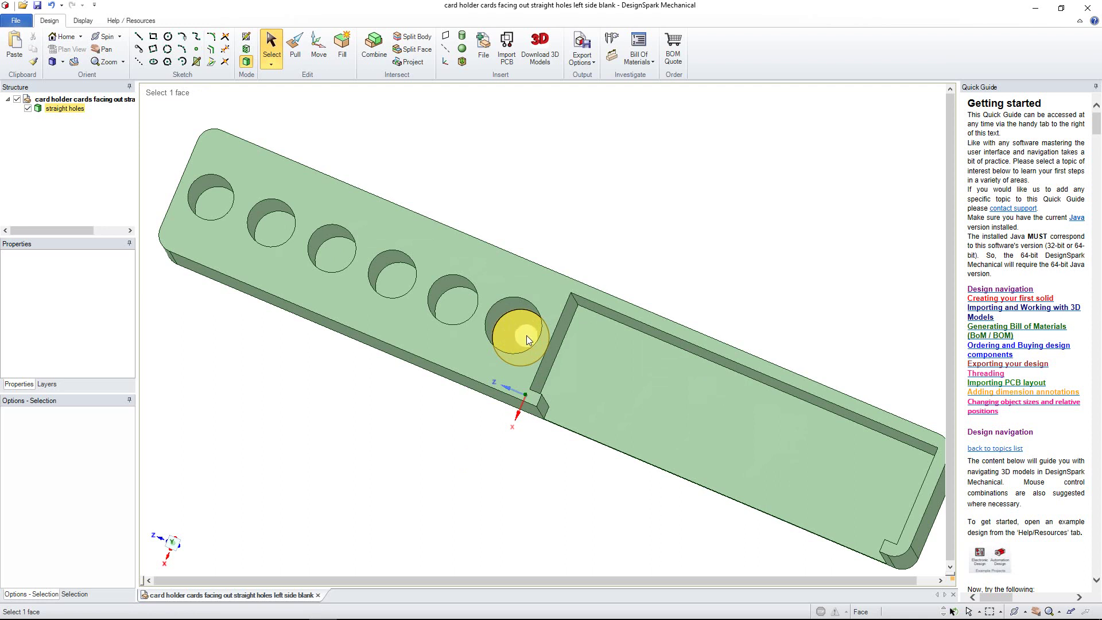
{"action": "triple_click", "coordinate": [527, 339]}
{"action": "left_click", "coordinate": [433, 453]}
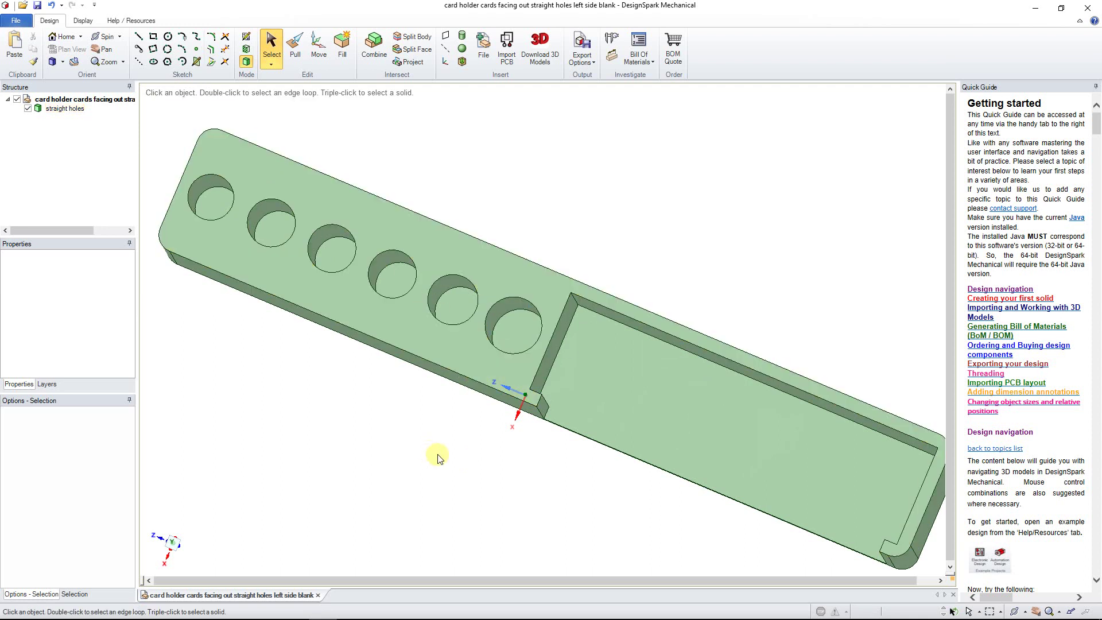
{"action": "mouse_move", "coordinate": [432, 453]}
{"action": "middle_mouse_down"}
{"action": "mouse_move", "coordinate": [435, 433]}
{"action": "mouse_move", "coordinate": [449, 449]}
{"action": "middle_mouse_up"}
{"action": "left_click", "coordinate": [504, 307]}
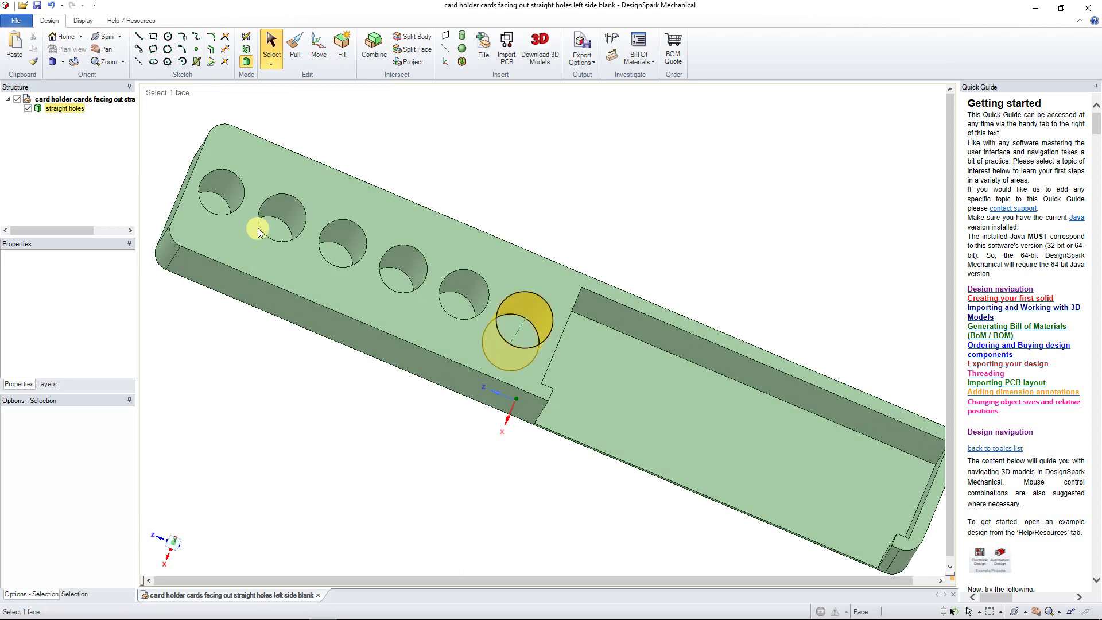
{"action": "left_click", "coordinate": [256, 230]}
{"action": "left_click", "coordinate": [454, 284]}
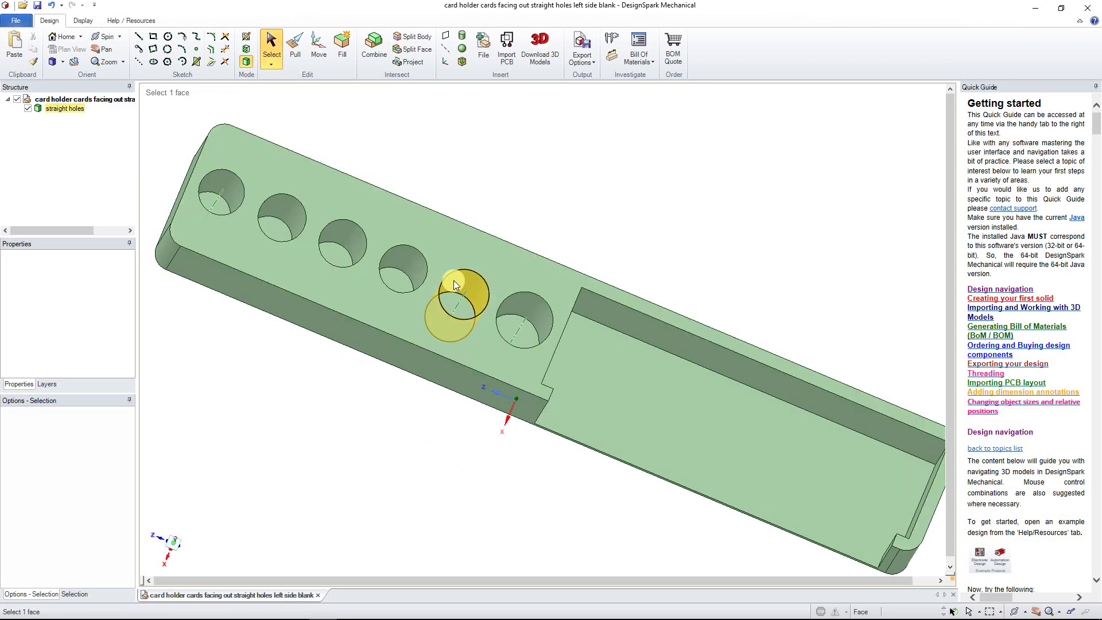
{"action": "triple_click", "coordinate": [453, 283]}
{"action": "left_click", "coordinate": [387, 381]}
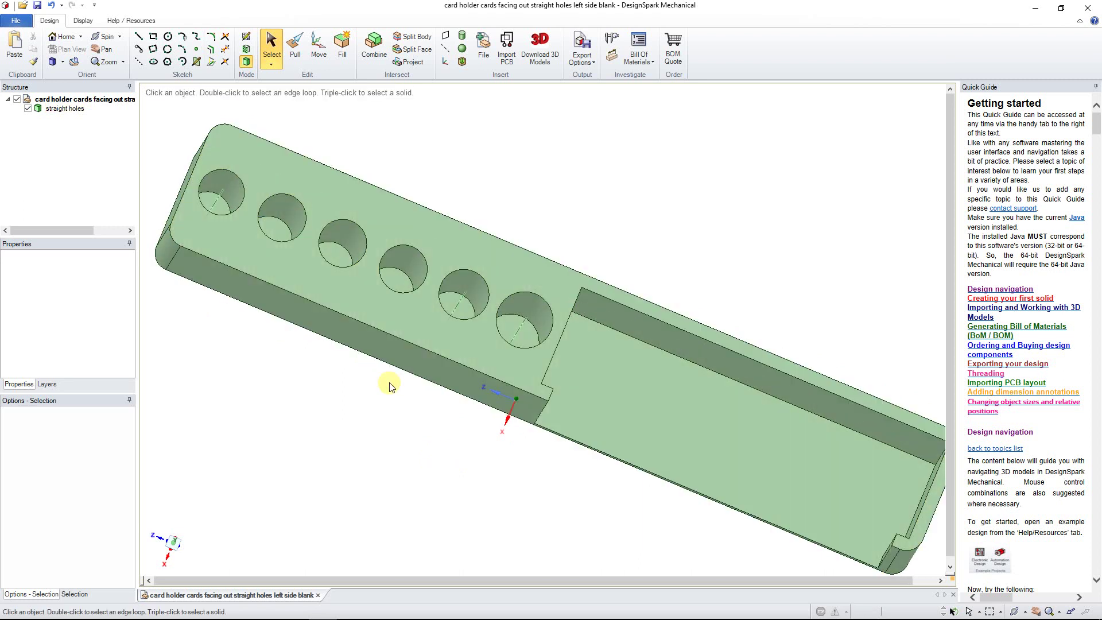
{"action": "mouse_move", "coordinate": [362, 374]}
{"action": "middle_mouse_down", "text": "shift"}
{"action": "mouse_move", "coordinate": [425, 428]}
{"action": "mouse_move", "coordinate": [362, 363]}
{"action": "middle_mouse_up", "text": "shift"}
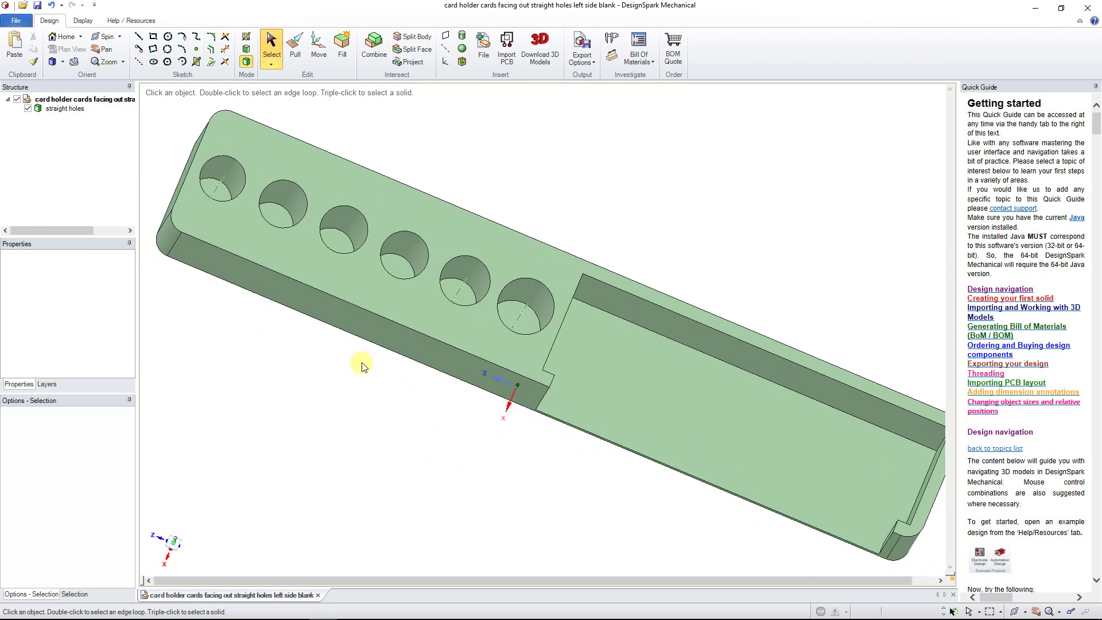
{"action": "middle_click_drag", "start_coordinate": [376, 422], "coordinate": [344, 390]}
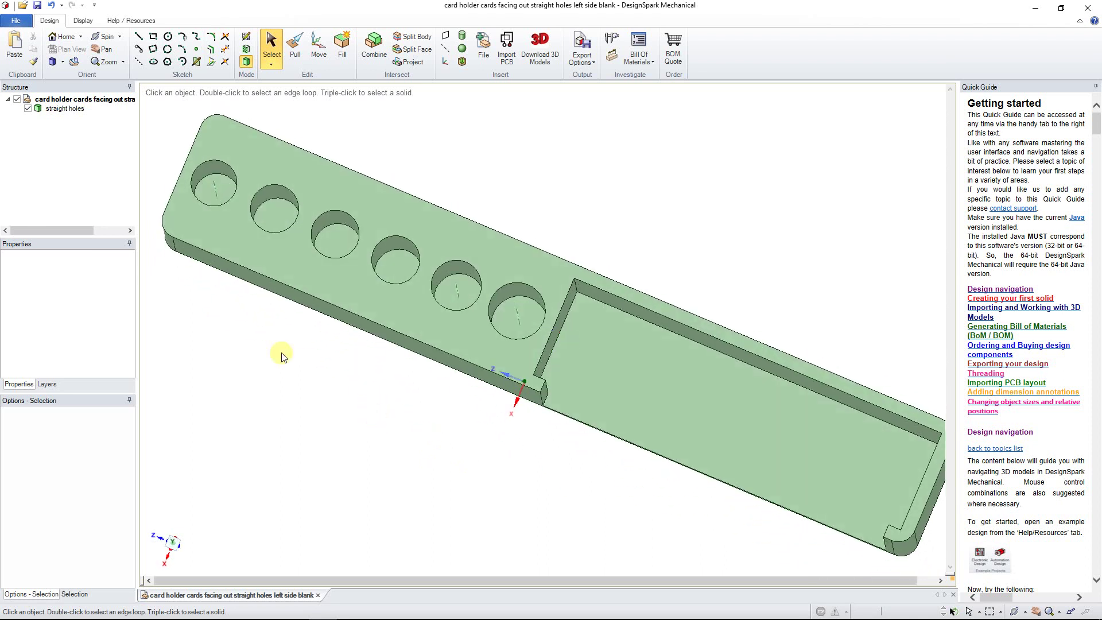
{"action": "left_click", "coordinate": [222, 204]}
{"action": "left_click", "coordinate": [249, 398]}
Step: Sketch a 2 mm diameter circle centred on the bottom face of the hole farthest from the card compartment, in plan view
{"action": "left_click", "coordinate": [222, 198]}
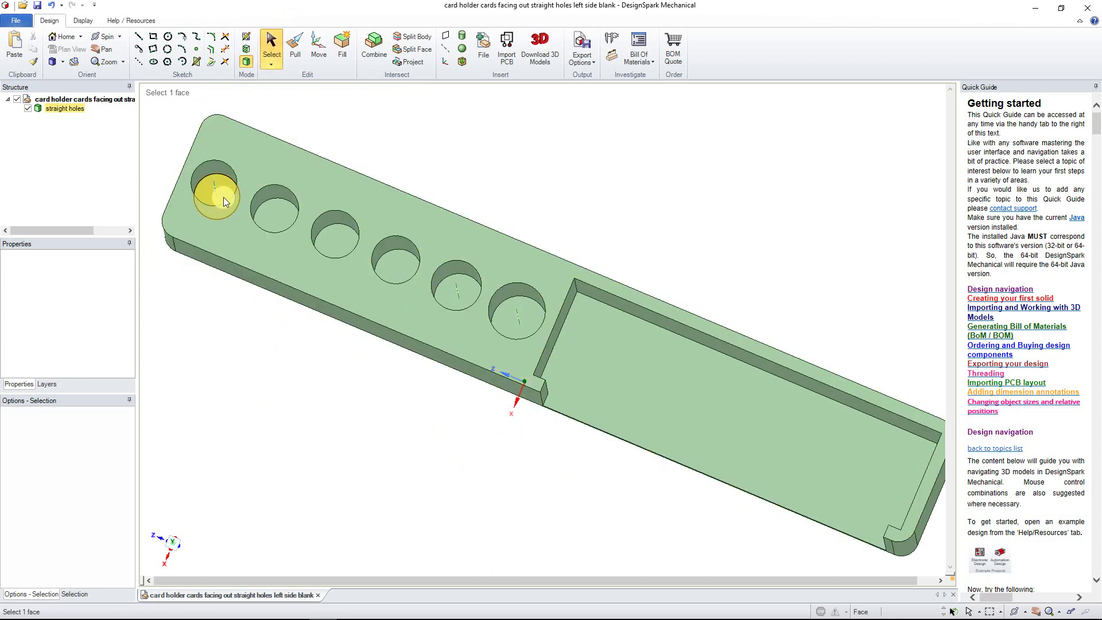
{"action": "left_click", "coordinate": [223, 194]}
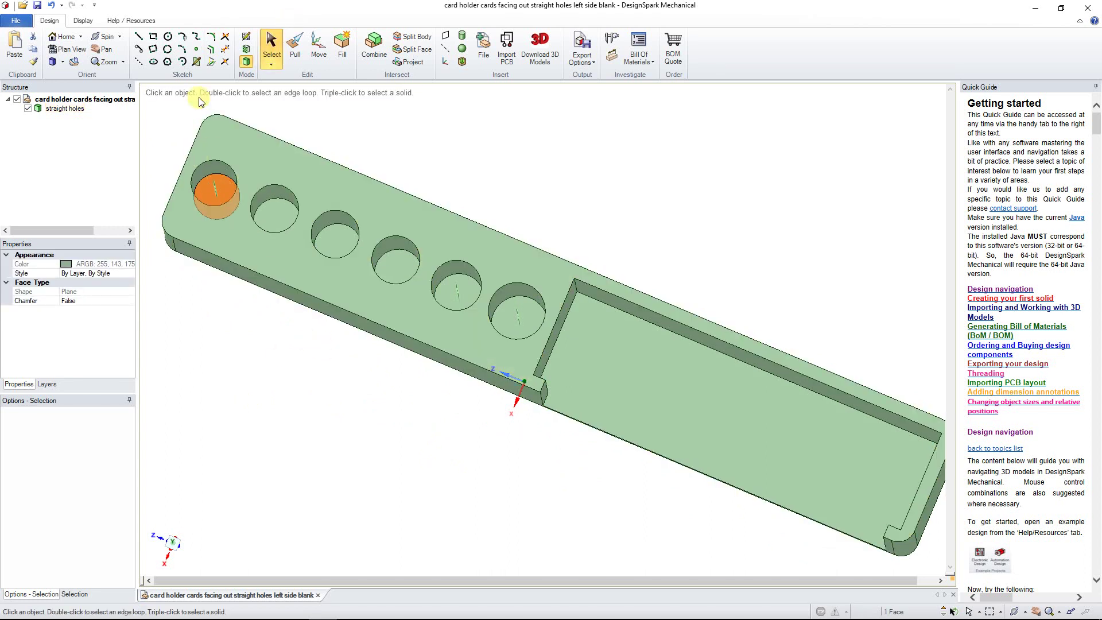
{"action": "left_click", "coordinate": [68, 48]}
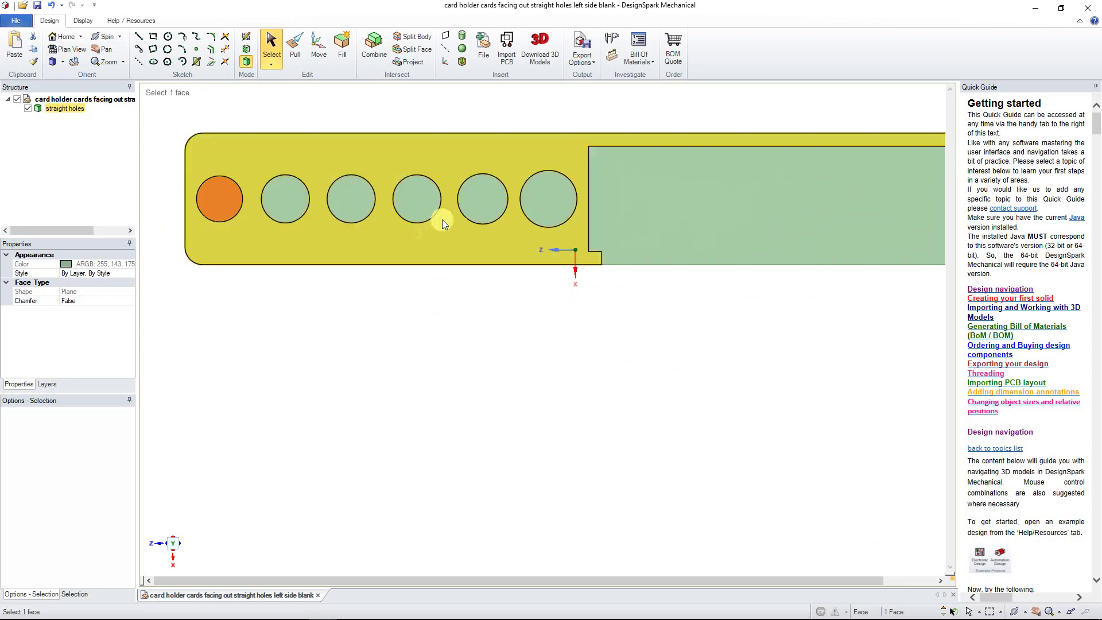
{"action": "left_click", "coordinate": [168, 37]}
{"action": "scroll", "coordinate": [219, 200], "scroll_direction": "up", "scroll_amount": 5}
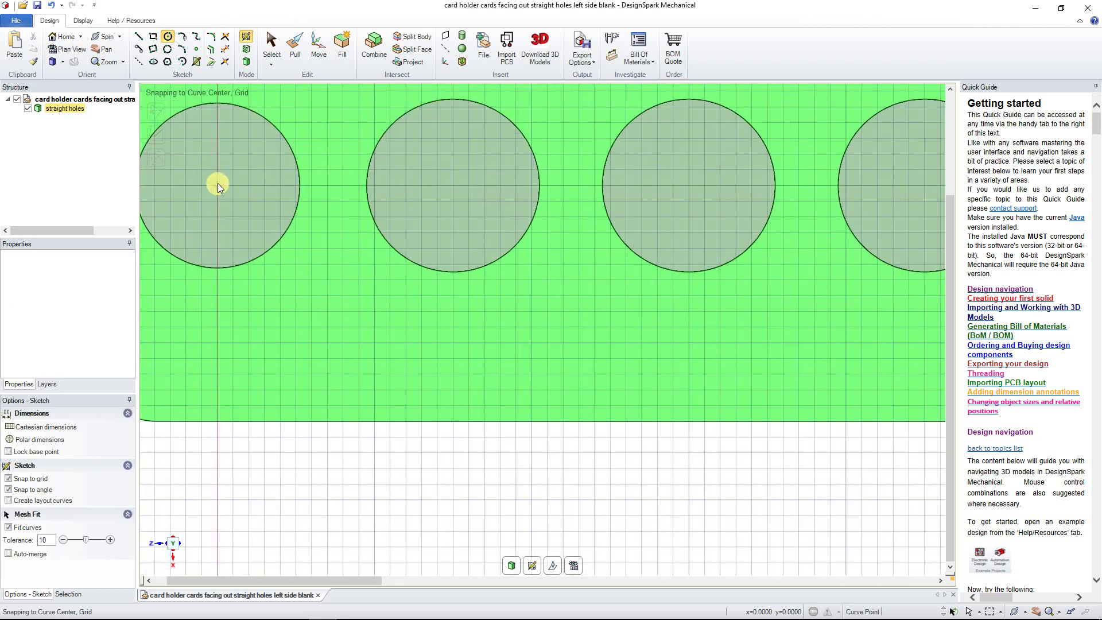
{"action": "left_click", "coordinate": [218, 183]}
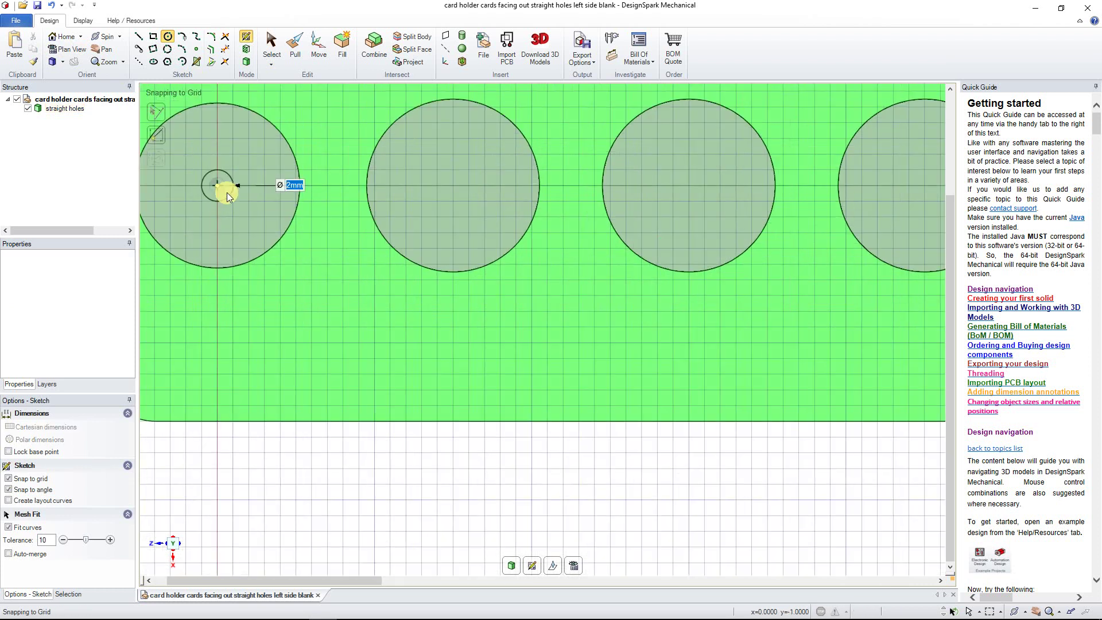
{"action": "left_click", "coordinate": [227, 192]}
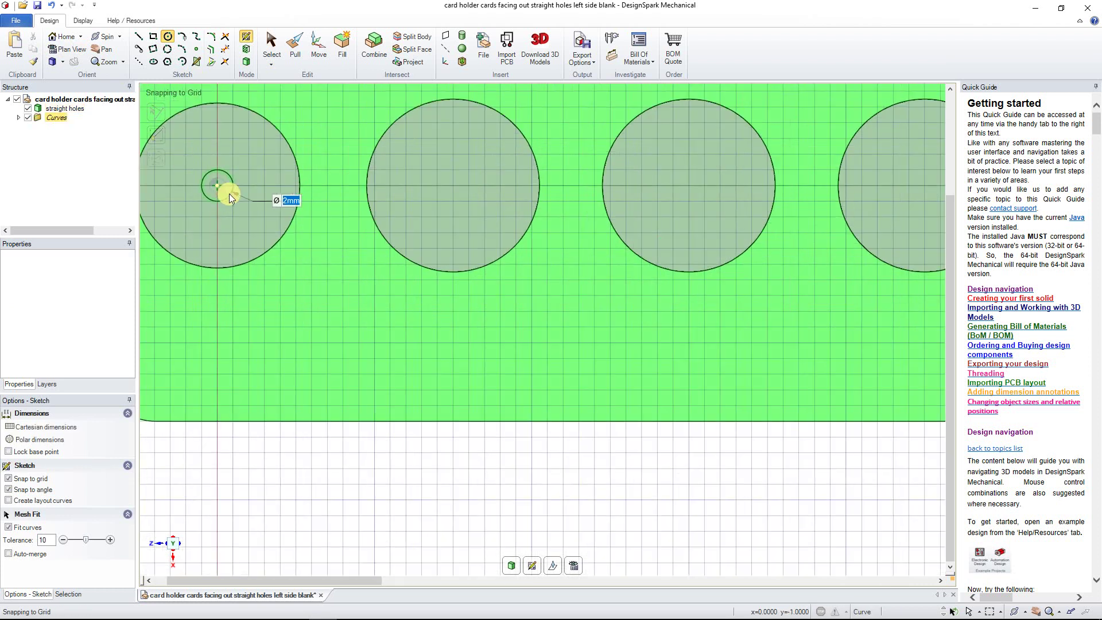
Step: Sketch 2 mm circles concentric with the second and third holes, counting from the outer end
{"action": "left_click", "coordinate": [453, 185]}
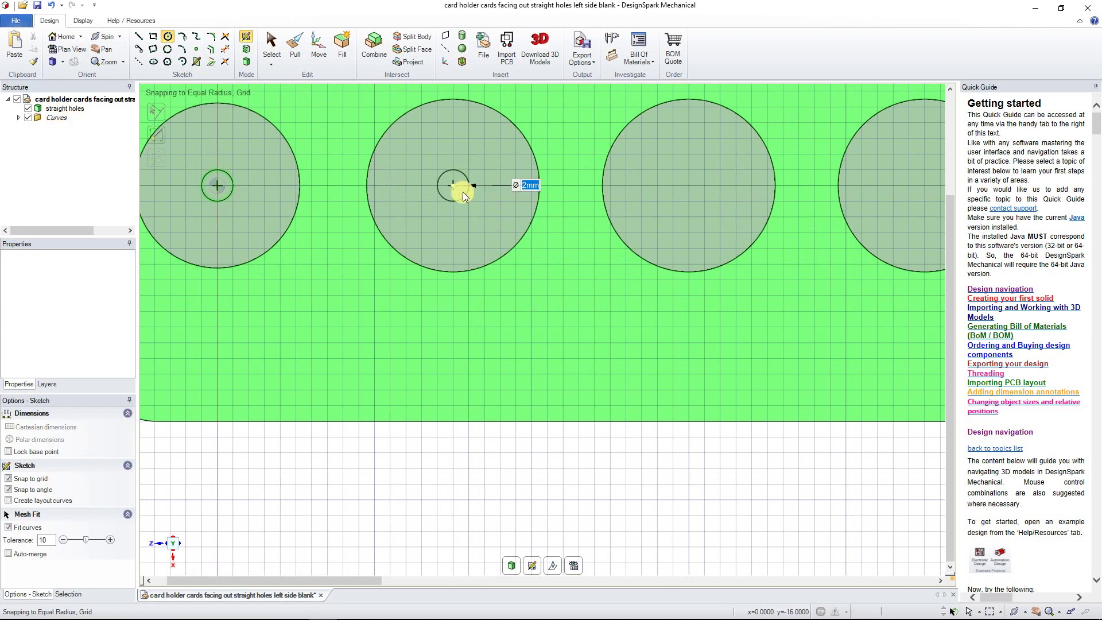
{"action": "left_click", "coordinate": [464, 196]}
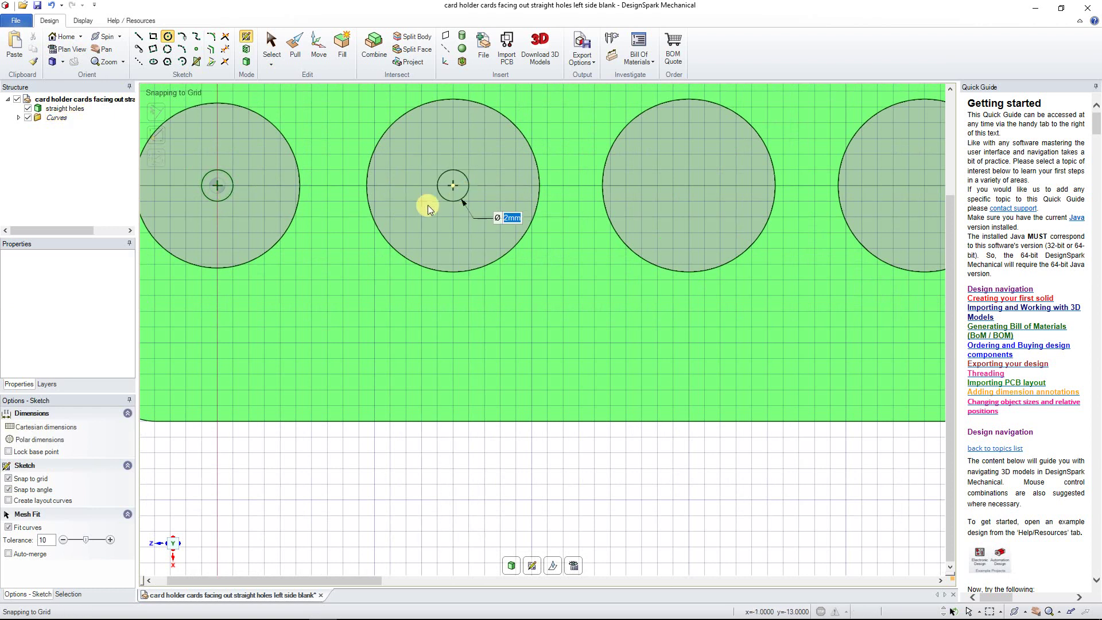
{"action": "left_click", "coordinate": [689, 186]}
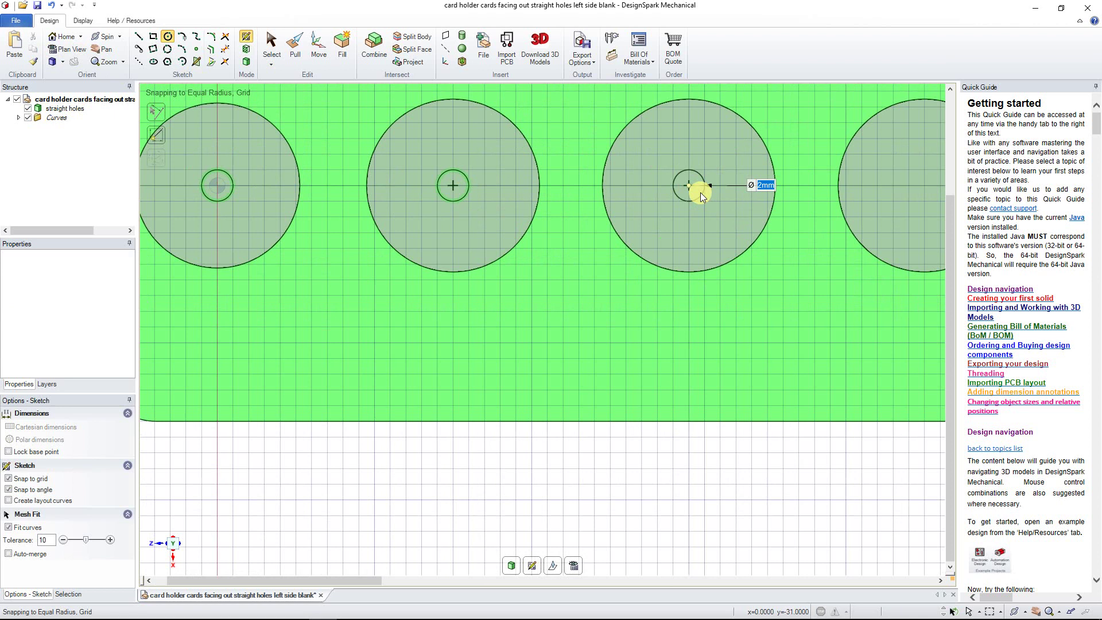
{"action": "scroll", "coordinate": [458, 264], "scroll_direction": "down", "scroll_amount": 3}
{"action": "scroll", "coordinate": [642, 250], "scroll_direction": "down", "scroll_amount": 2}
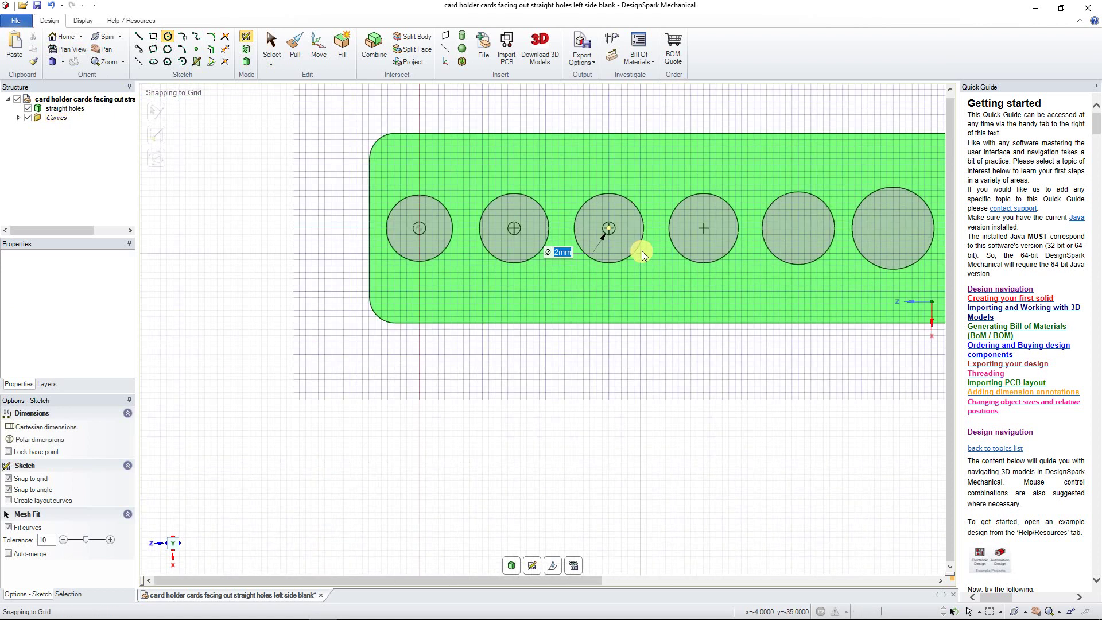
Step: Sketch 2 mm circles at the centres of the fourth and fifth holes
{"action": "scroll", "coordinate": [715, 232], "scroll_direction": "up", "scroll_amount": 4}
{"action": "middle_click_drag", "start_coordinate": [739, 258], "coordinate": [782, 267], "text": "shift"}
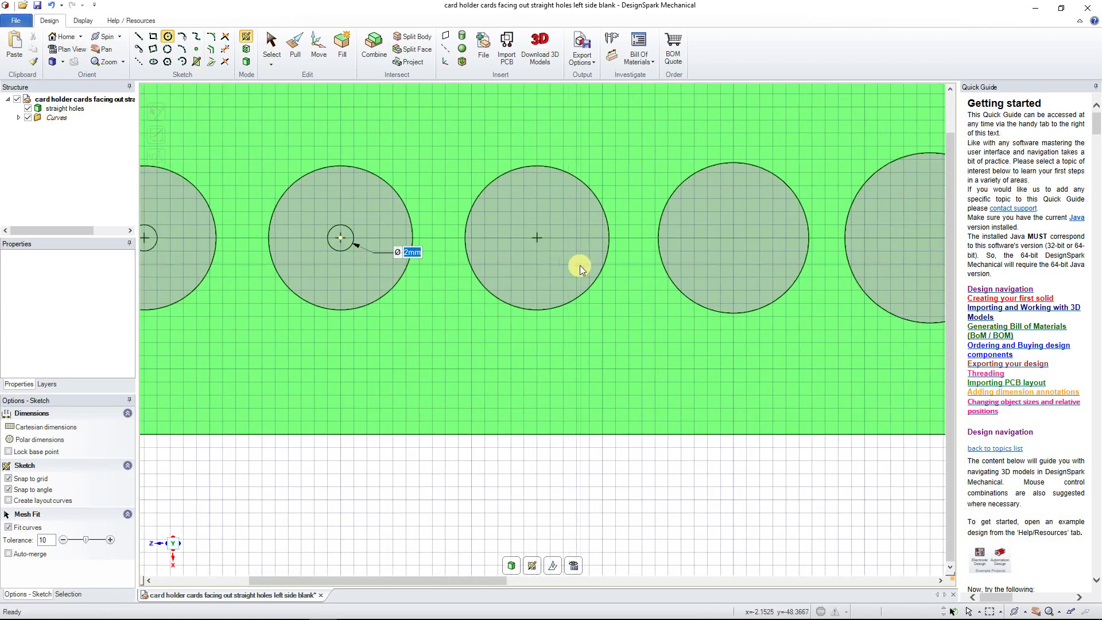
{"action": "left_click", "coordinate": [548, 242]}
{"action": "left_click", "coordinate": [733, 238]}
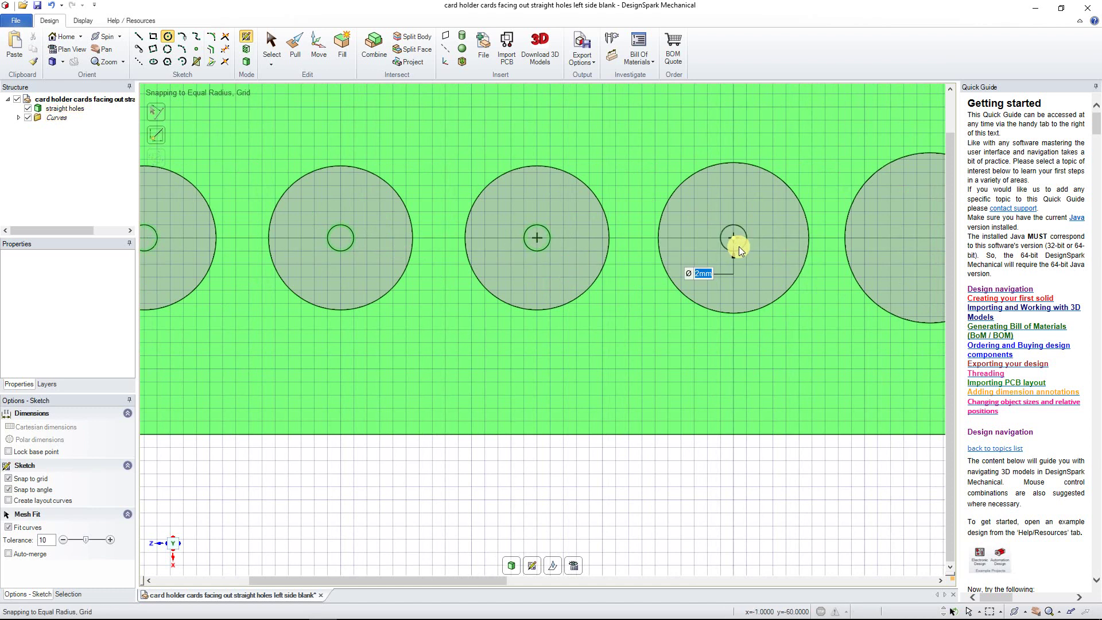
{"action": "left_click", "coordinate": [730, 253]}
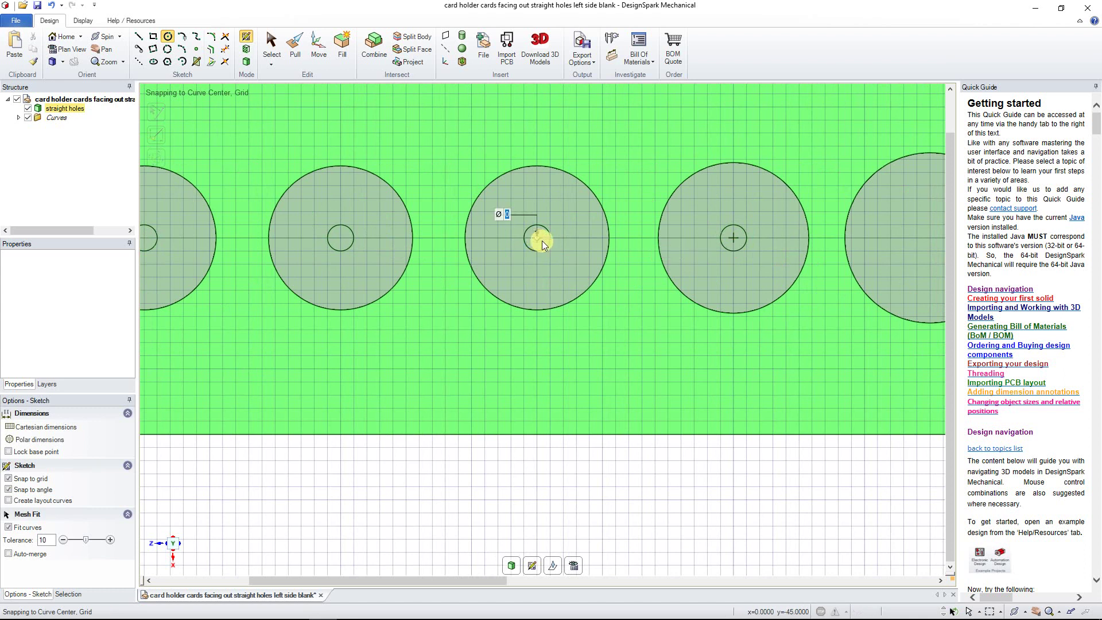
{"action": "left_click", "coordinate": [540, 238]}
{"action": "left_click", "coordinate": [546, 243]}
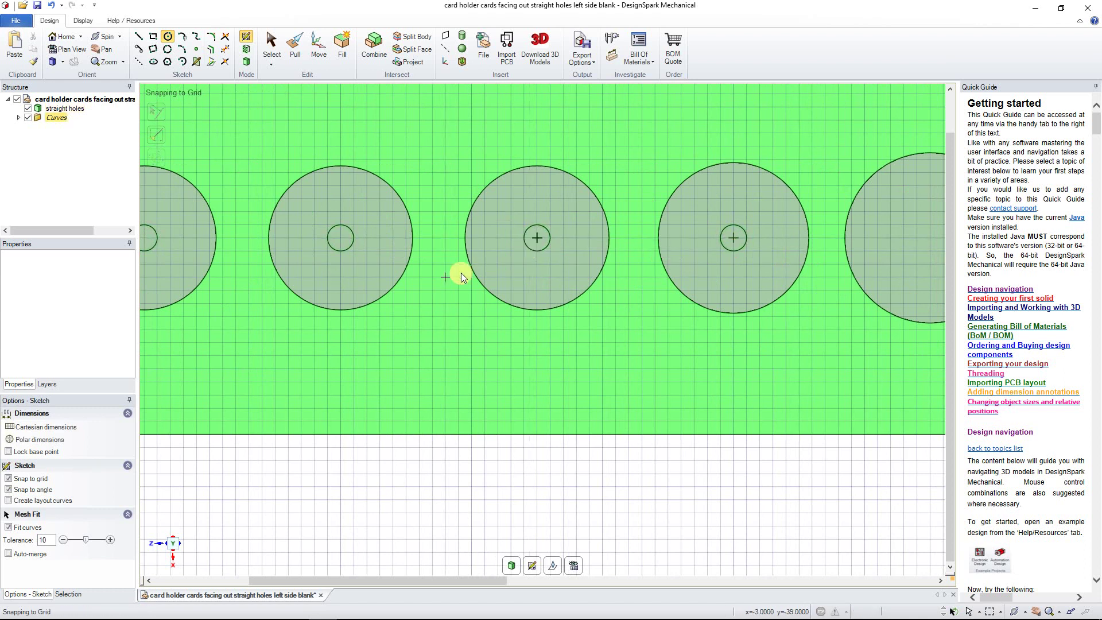
Step: Sketch a 2 mm circle at the centre of the sixth hole beside the card compartment, and finish the sketch by switching to Pull
{"action": "scroll", "coordinate": [323, 343], "scroll_direction": "down", "scroll_amount": 4}
{"action": "scroll", "coordinate": [563, 309], "scroll_direction": "up", "scroll_amount": 3}
{"action": "scroll", "coordinate": [563, 309], "scroll_direction": "up", "scroll_amount": 2}
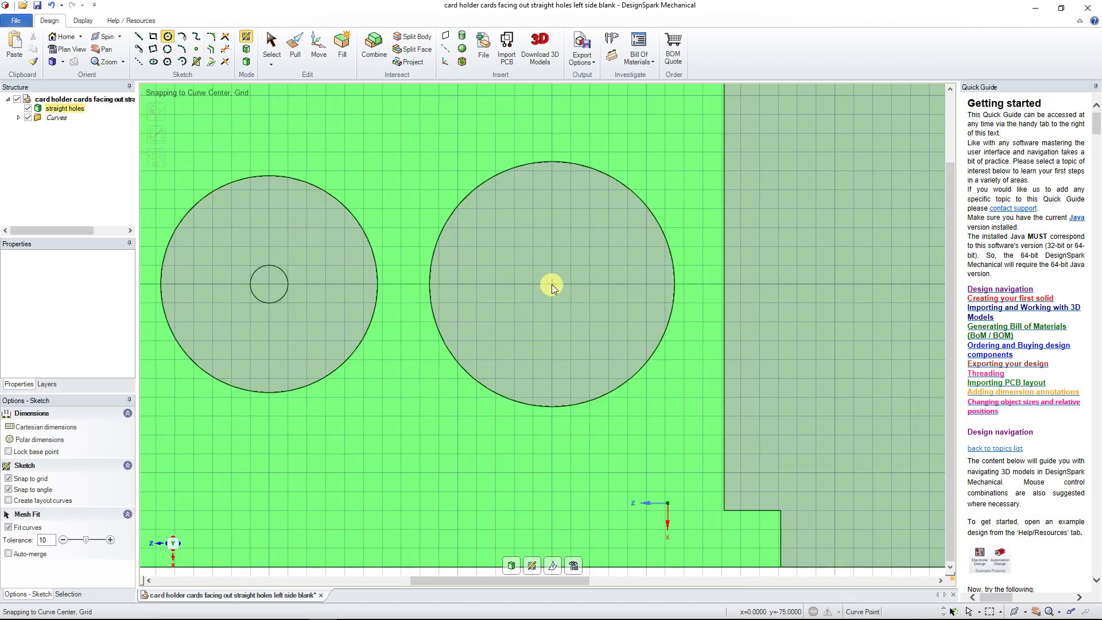
{"action": "left_click", "coordinate": [552, 284]}
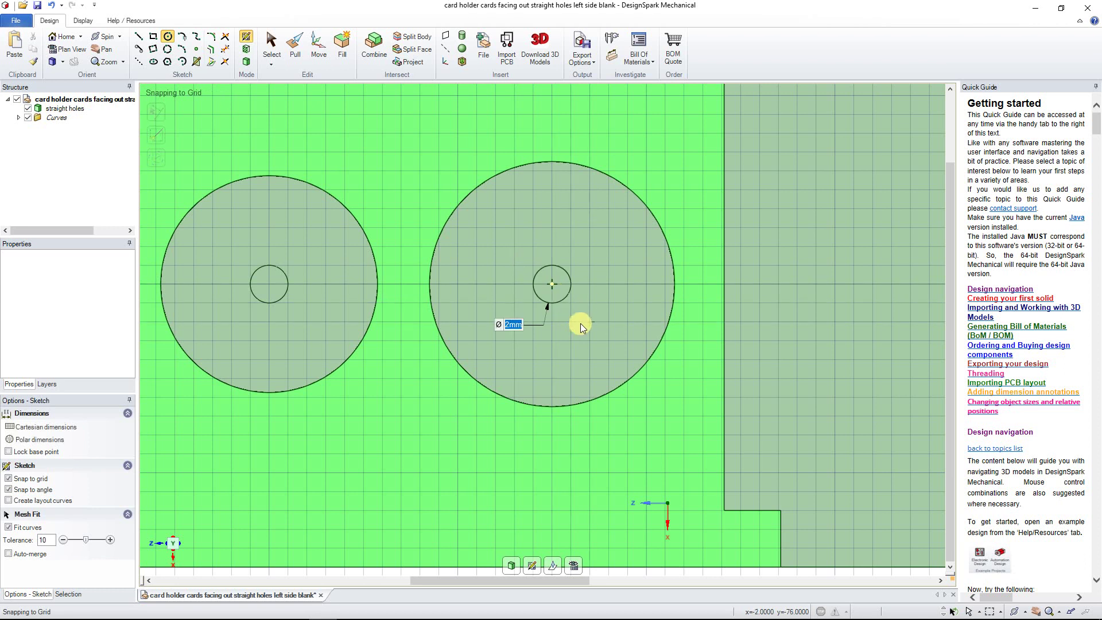
{"action": "scroll", "coordinate": [632, 391], "scroll_direction": "down", "scroll_amount": 4}
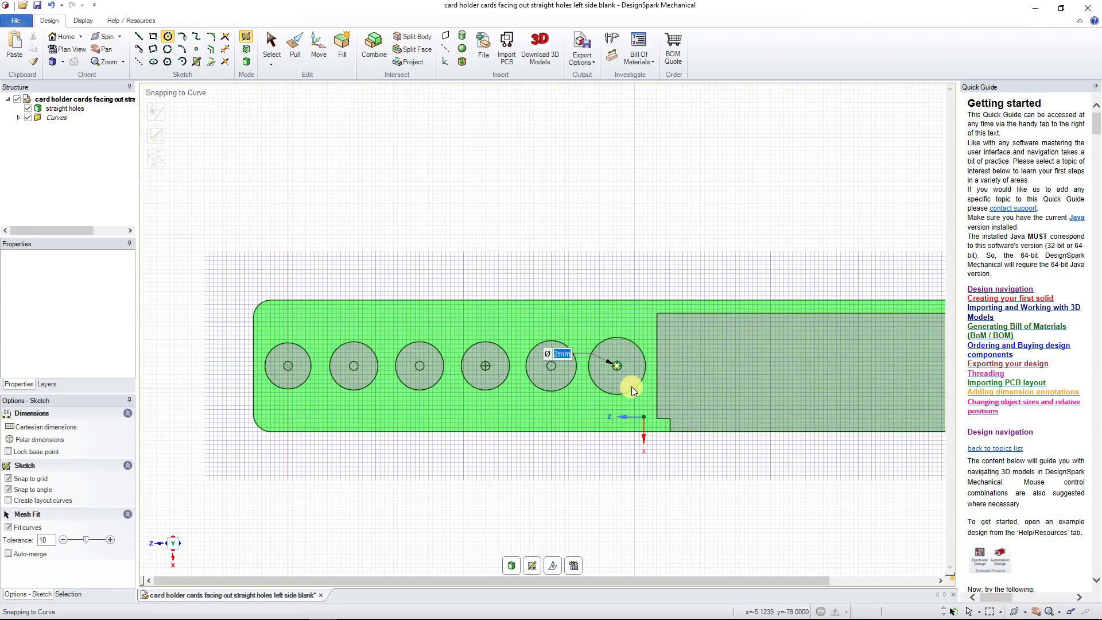
{"action": "left_click", "coordinate": [294, 46]}
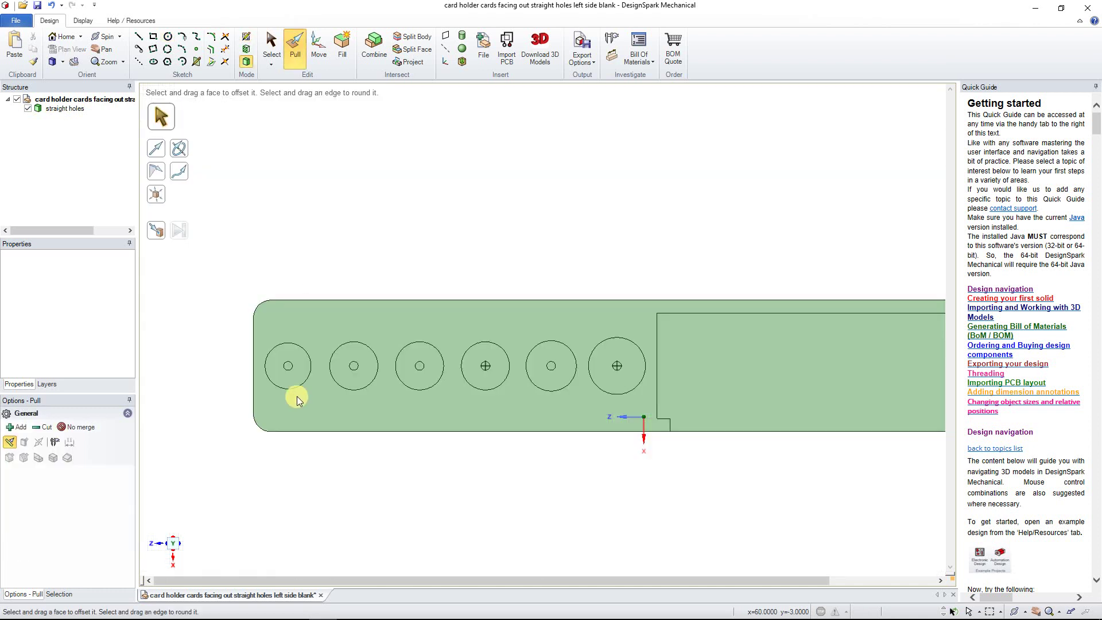
Step: Create a lengthwise section view through the six holes using the fourth hole's axis, seen in plan view
{"action": "middle_click_drag", "start_coordinate": [320, 464], "coordinate": [344, 362]}
{"action": "left_click", "coordinate": [273, 47]}
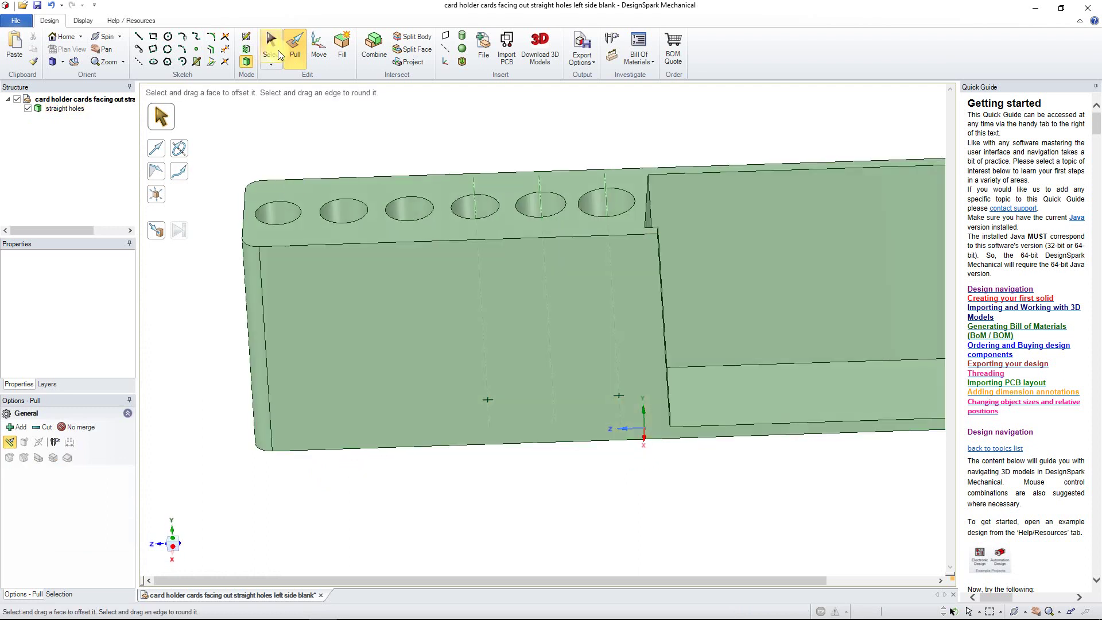
{"action": "middle_click_drag", "start_coordinate": [320, 165], "coordinate": [350, 182]}
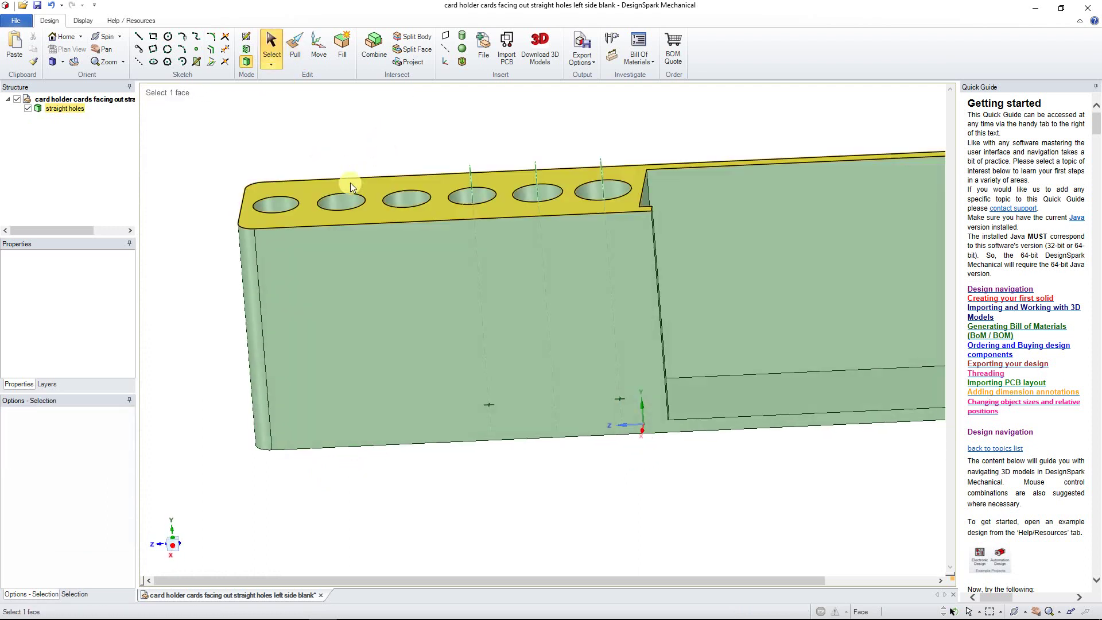
{"action": "left_click", "coordinate": [471, 180]}
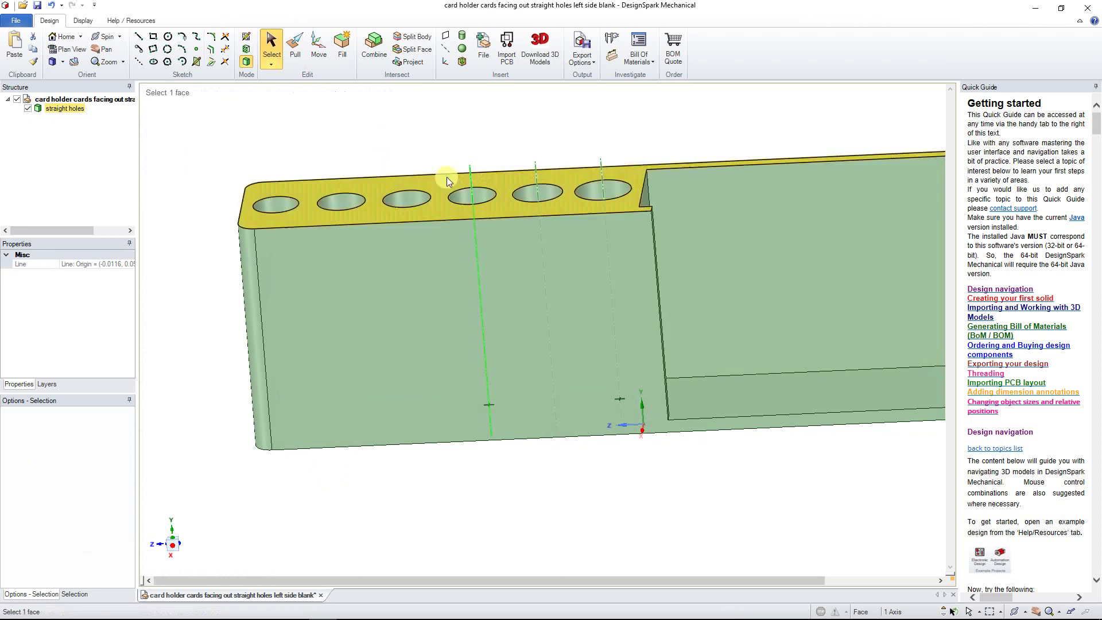
{"action": "left_click", "coordinate": [67, 49]}
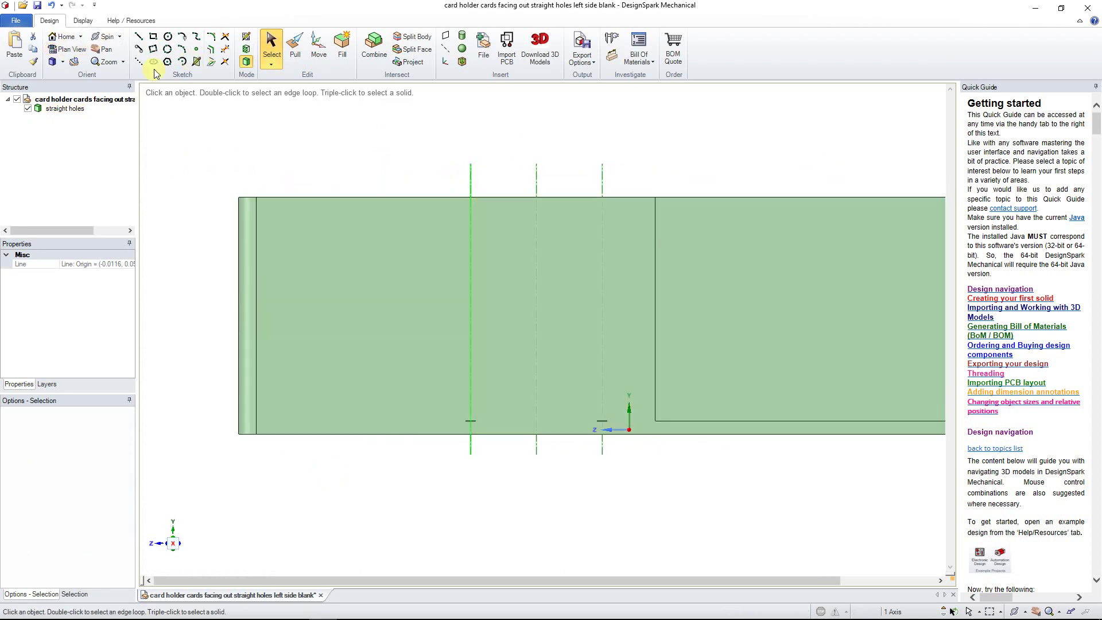
{"action": "left_click", "coordinate": [248, 52]}
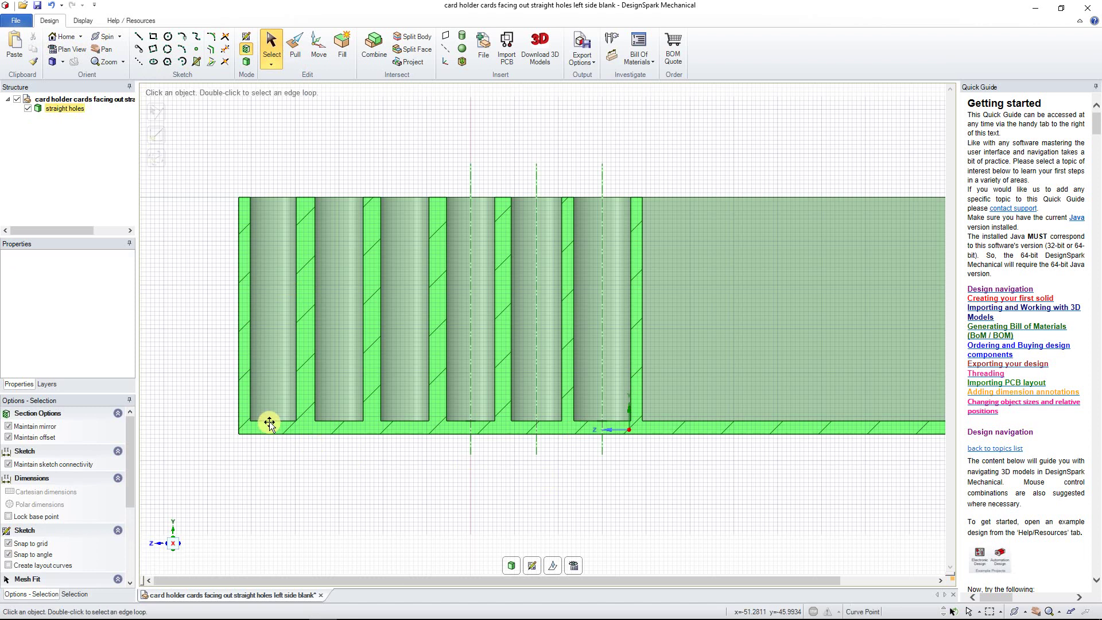
{"action": "scroll", "coordinate": [339, 423], "scroll_direction": "up", "scroll_amount": 4}
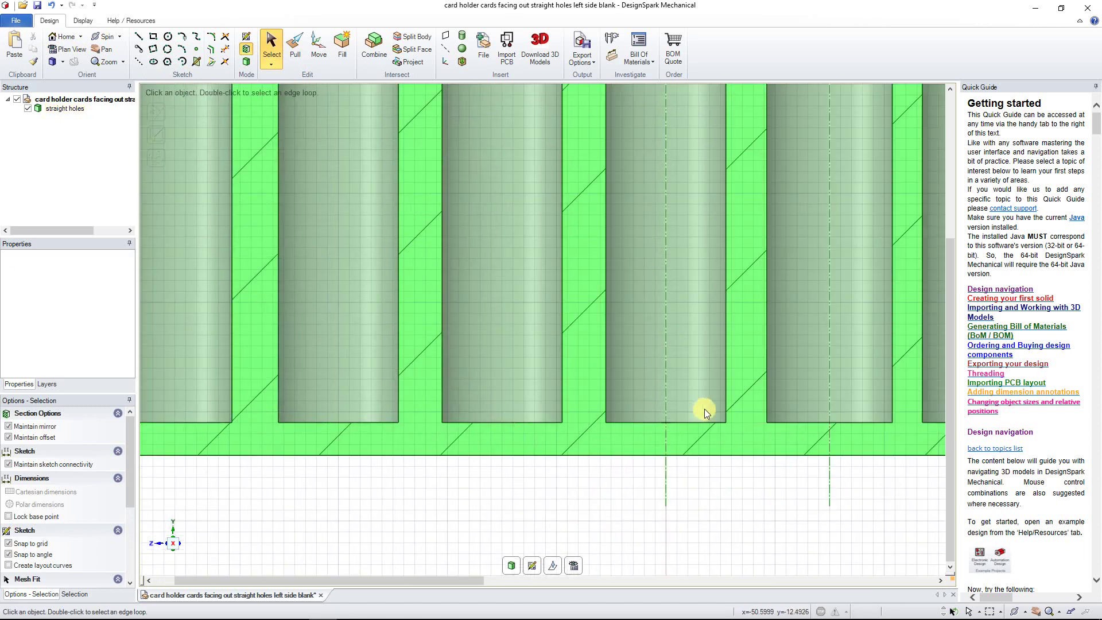
{"action": "scroll", "coordinate": [396, 412], "scroll_direction": "down", "scroll_amount": 3}
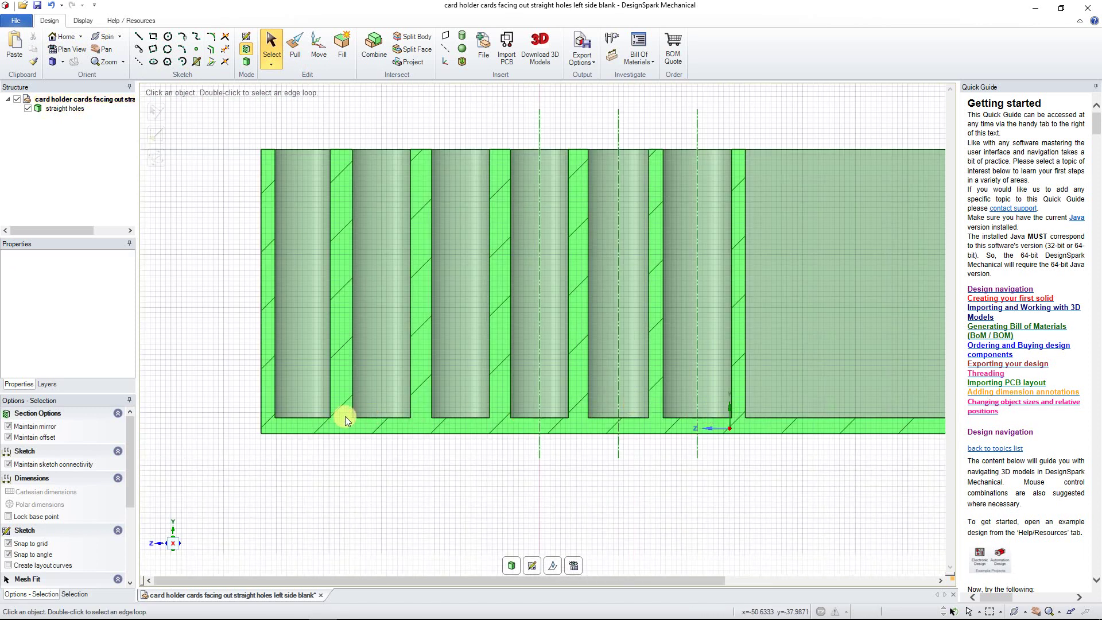
Step: Leave the section view and select the 2 mm circle faces in the first three holes for Pull, counting from the outer end
{"action": "scroll", "coordinate": [591, 433], "scroll_direction": "up", "scroll_amount": 2}
{"action": "scroll", "coordinate": [485, 468], "scroll_direction": "down", "scroll_amount": 4}
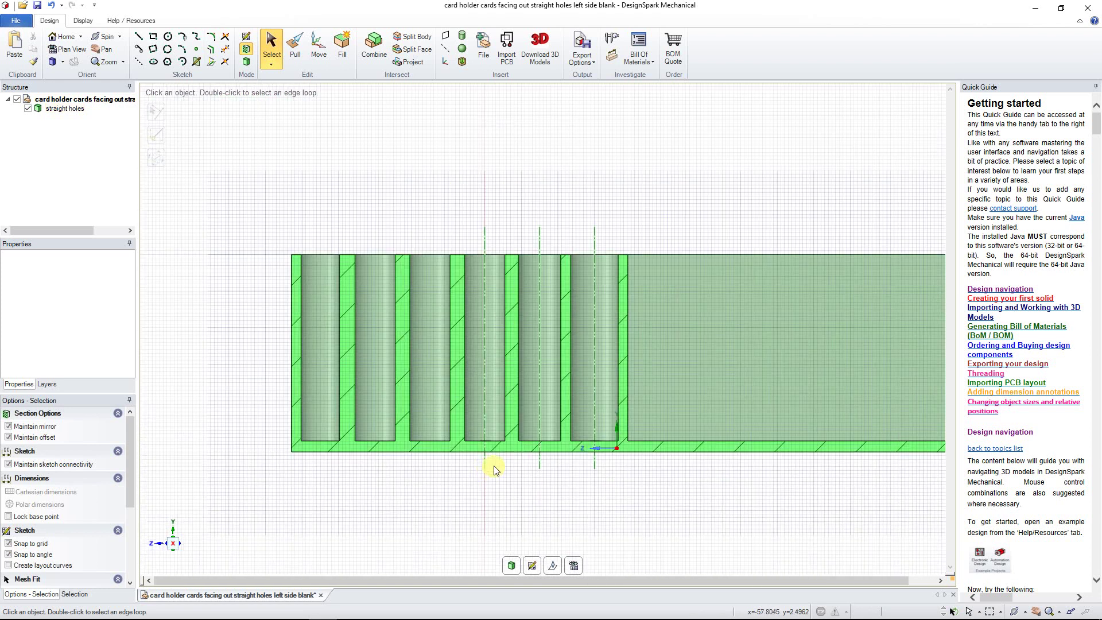
{"action": "left_click", "coordinate": [247, 63]}
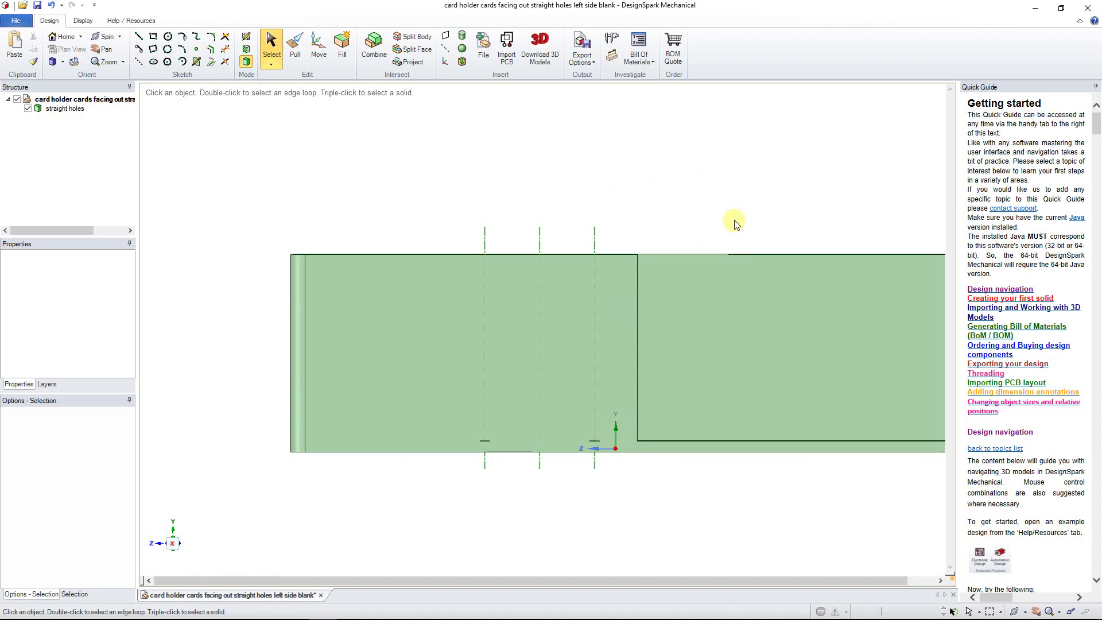
{"action": "middle_click_drag", "start_coordinate": [731, 221], "coordinate": [730, 370]}
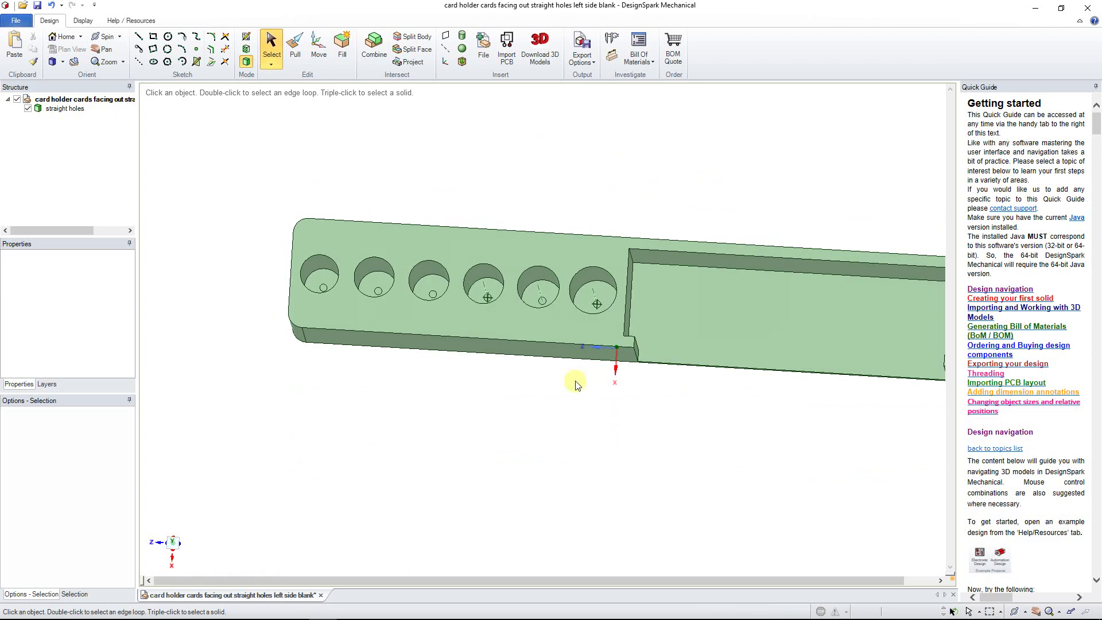
{"action": "scroll", "coordinate": [324, 283], "scroll_direction": "up", "scroll_amount": 5}
{"action": "middle_click_drag", "start_coordinate": [467, 327], "coordinate": [413, 369], "text": "shift"}
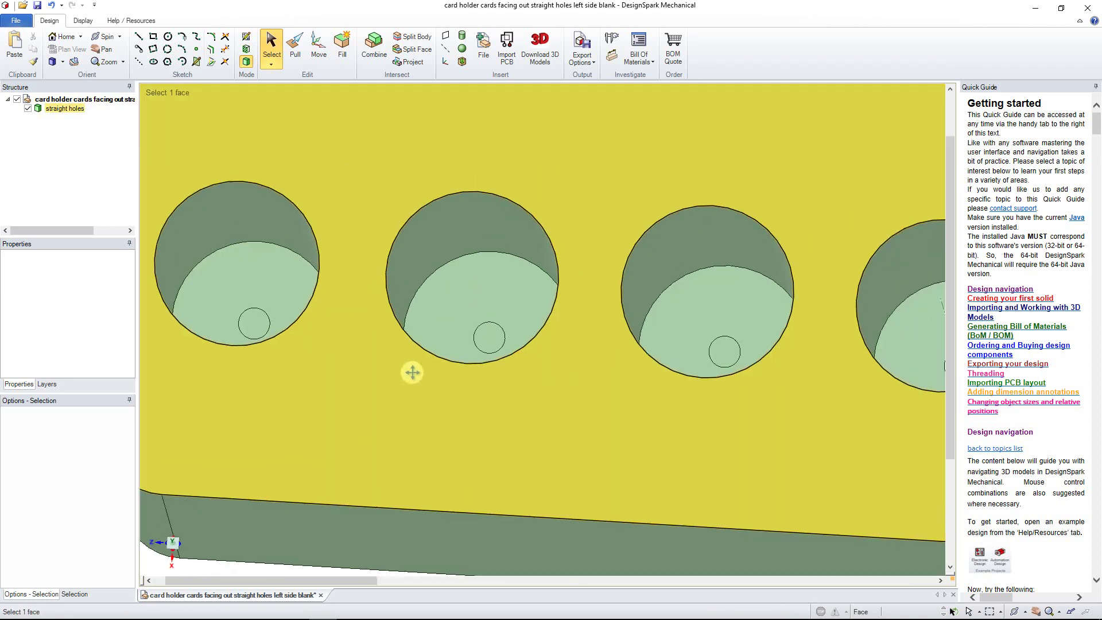
{"action": "left_click", "coordinate": [295, 49]}
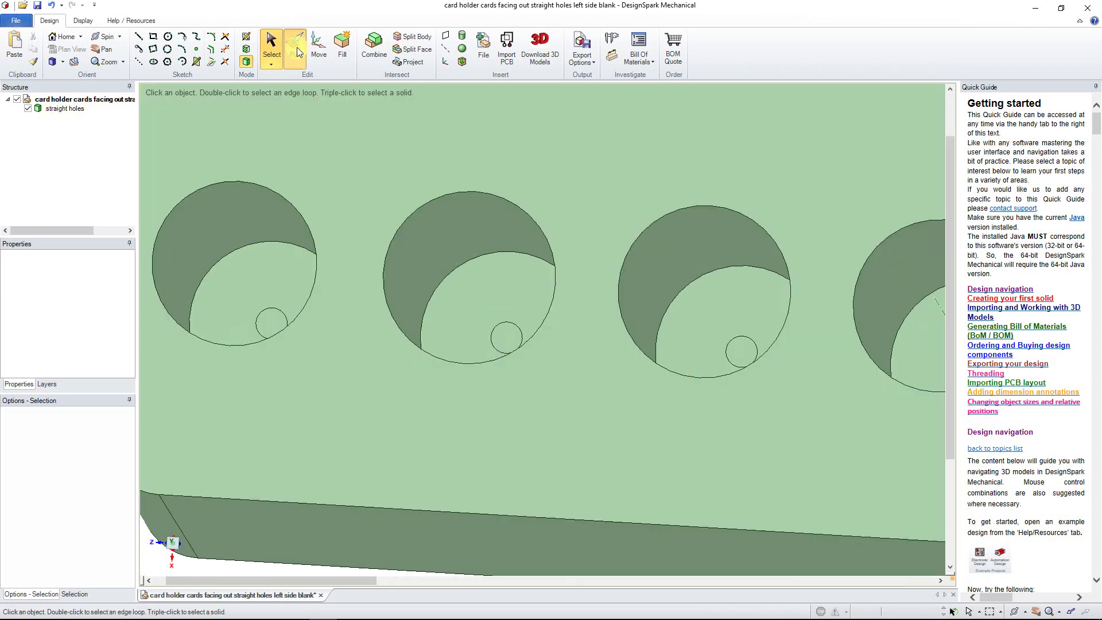
{"action": "left_click", "coordinate": [273, 325]}
{"action": "key", "text": "ctrl+c"}
{"action": "left_click", "coordinate": [507, 339], "text": "ctrl"}
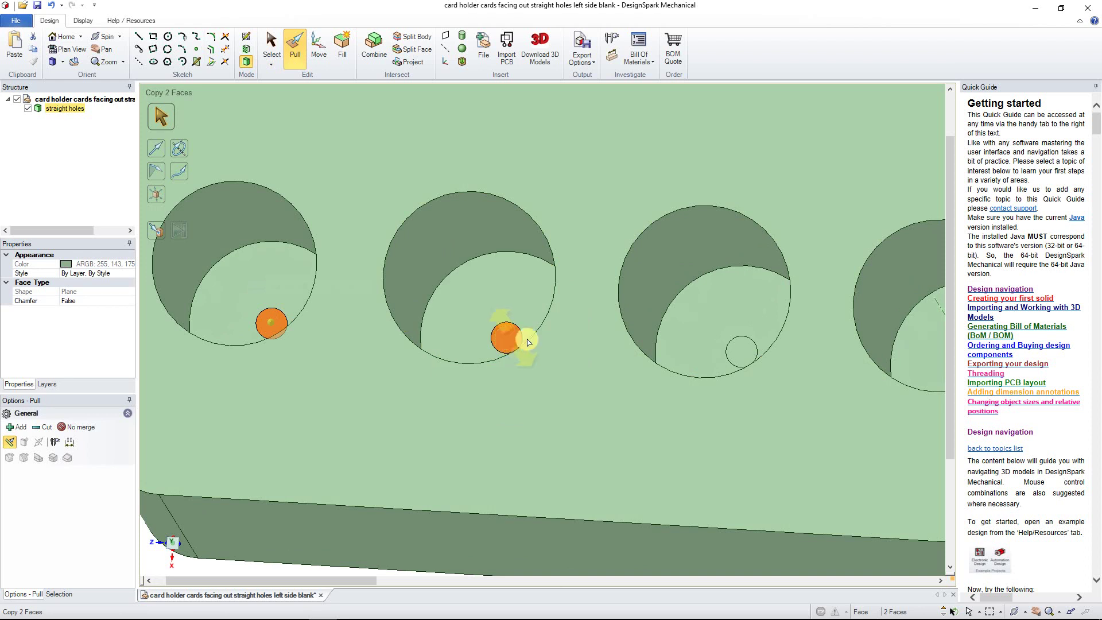
{"action": "left_click", "coordinate": [741, 350], "text": "ctrl"}
Step: Add the 2 mm circle faces in the fourth, fifth and sixth holes to the Pull selection
{"action": "scroll", "coordinate": [528, 408], "scroll_direction": "down", "scroll_amount": 3}
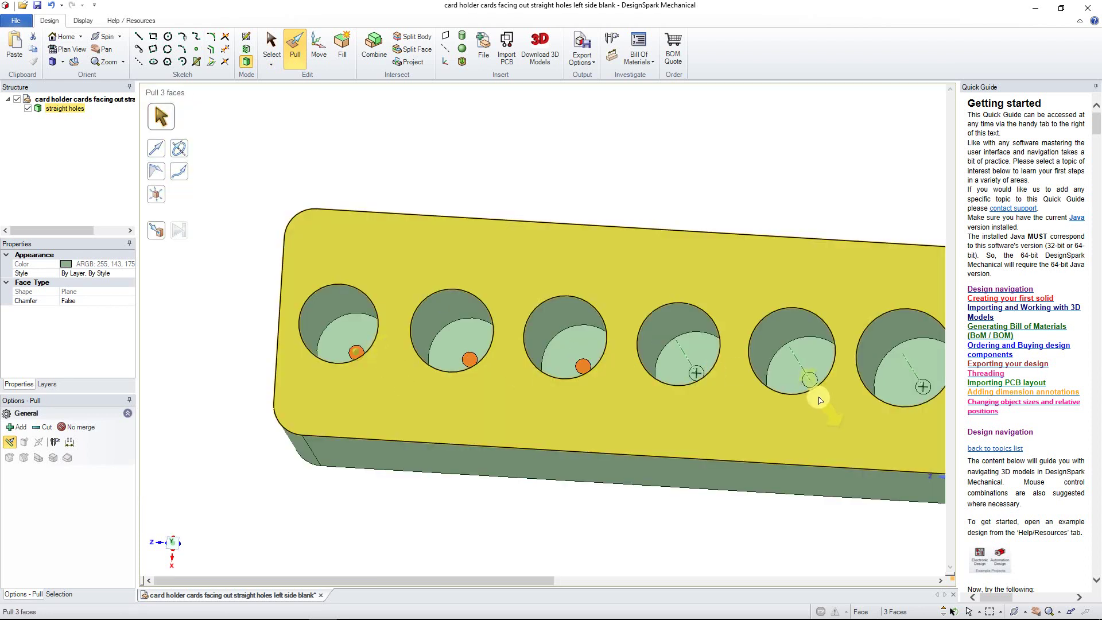
{"action": "scroll", "coordinate": [468, 393], "scroll_direction": "up", "scroll_amount": 5}
{"action": "key", "text": "ctrl"}
{"action": "left_click", "coordinate": [477, 392], "text": "ctrl"}
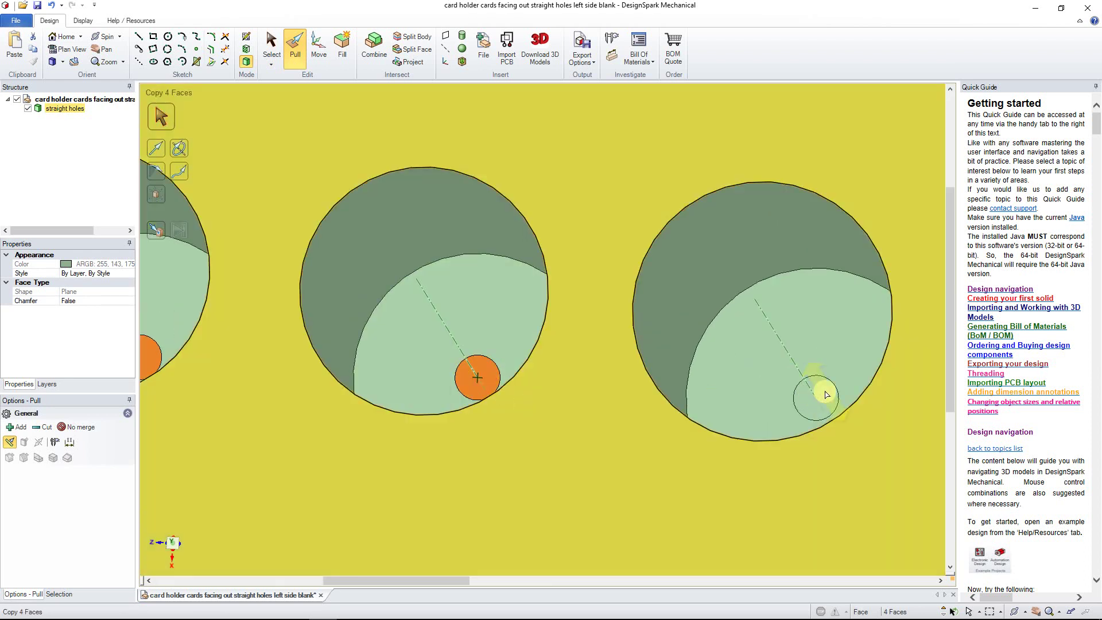
{"action": "left_click", "coordinate": [809, 395], "text": "ctrl"}
{"action": "scroll", "coordinate": [804, 396], "scroll_direction": "down", "scroll_amount": 3}
{"action": "scroll", "coordinate": [737, 412], "scroll_direction": "up", "scroll_amount": 4}
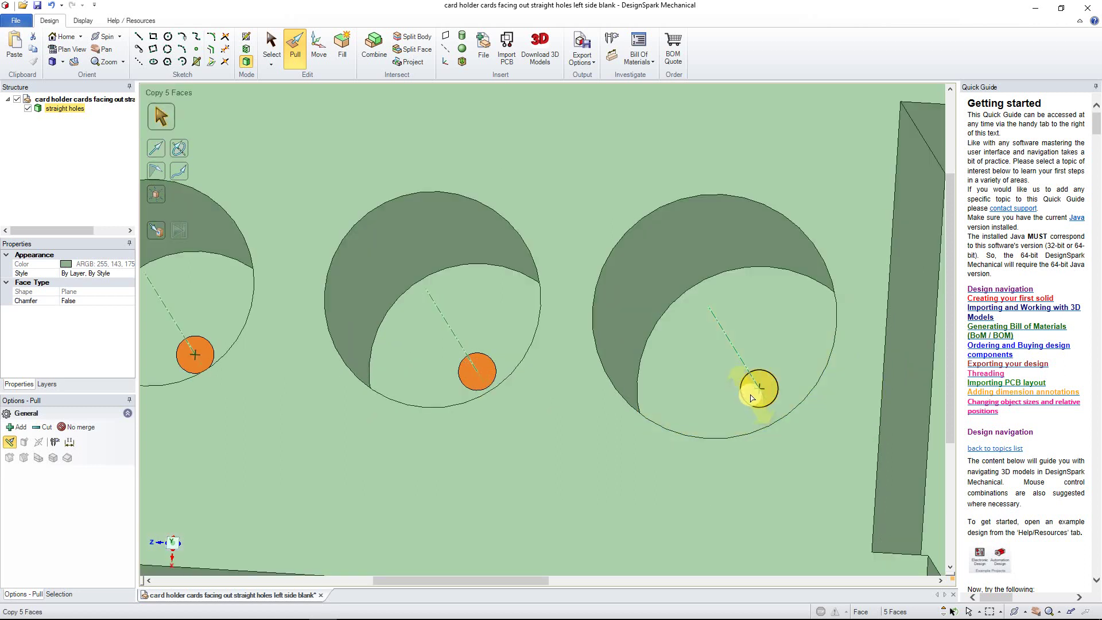
{"action": "left_click", "coordinate": [750, 397], "text": "ctrl"}
{"action": "scroll", "coordinate": [740, 411], "scroll_direction": "down", "scroll_amount": 5}
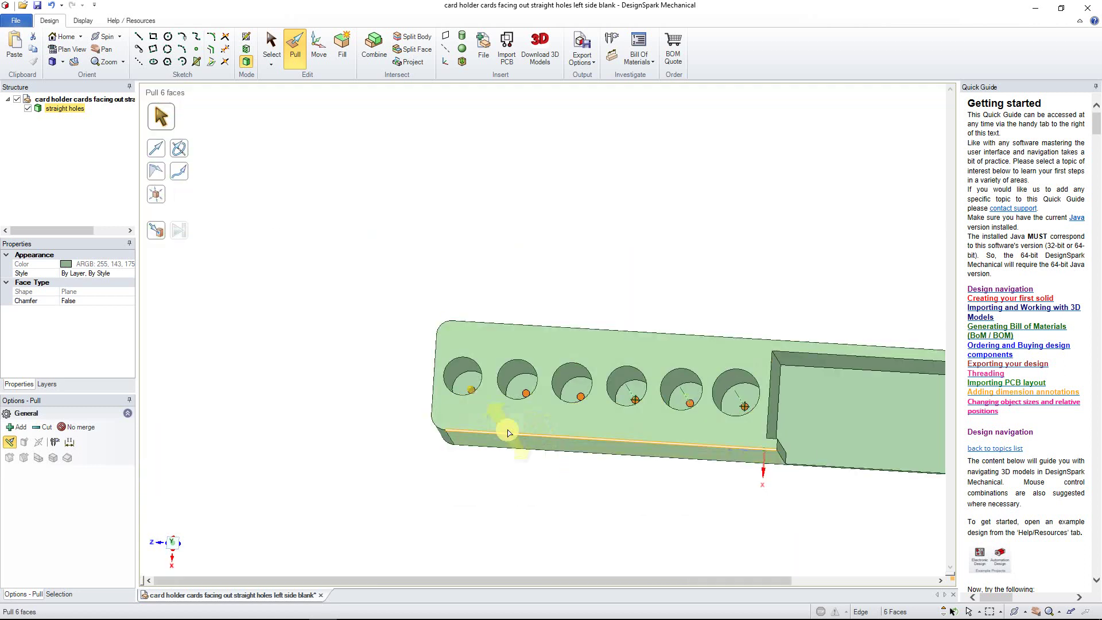
Step: Pull the six selected circle faces 1.5 mm down into the holder's floor to cut small recesses
{"action": "scroll", "coordinate": [499, 413], "scroll_direction": "up", "scroll_amount": 6}
{"action": "scroll", "coordinate": [494, 348], "scroll_direction": "down", "scroll_amount": 4}
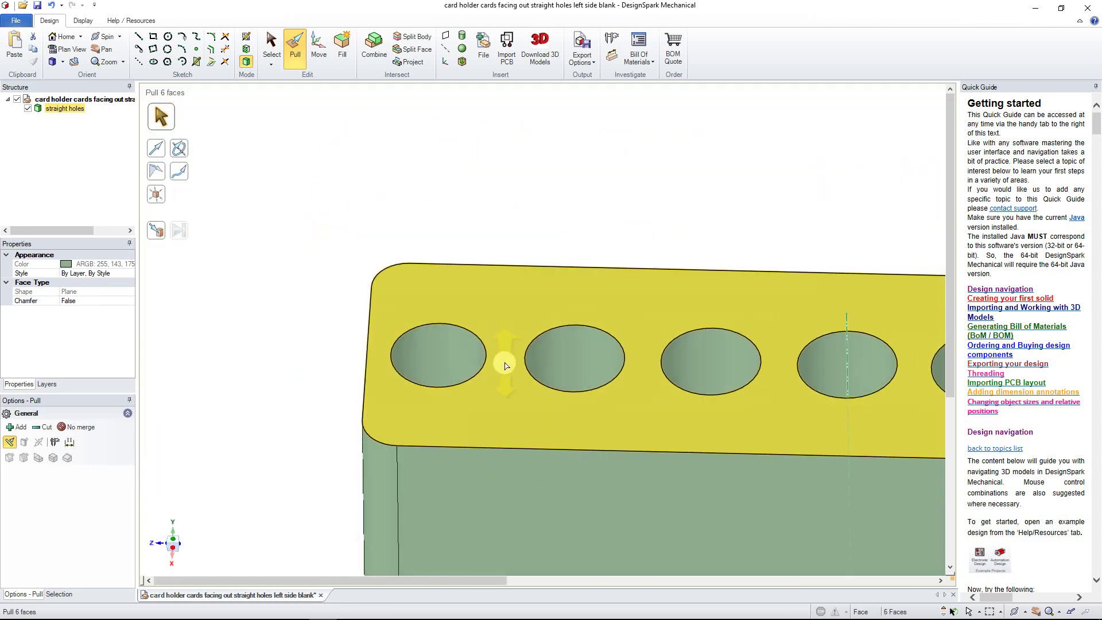
{"action": "middle_click_drag", "start_coordinate": [502, 365], "coordinate": [489, 500]}
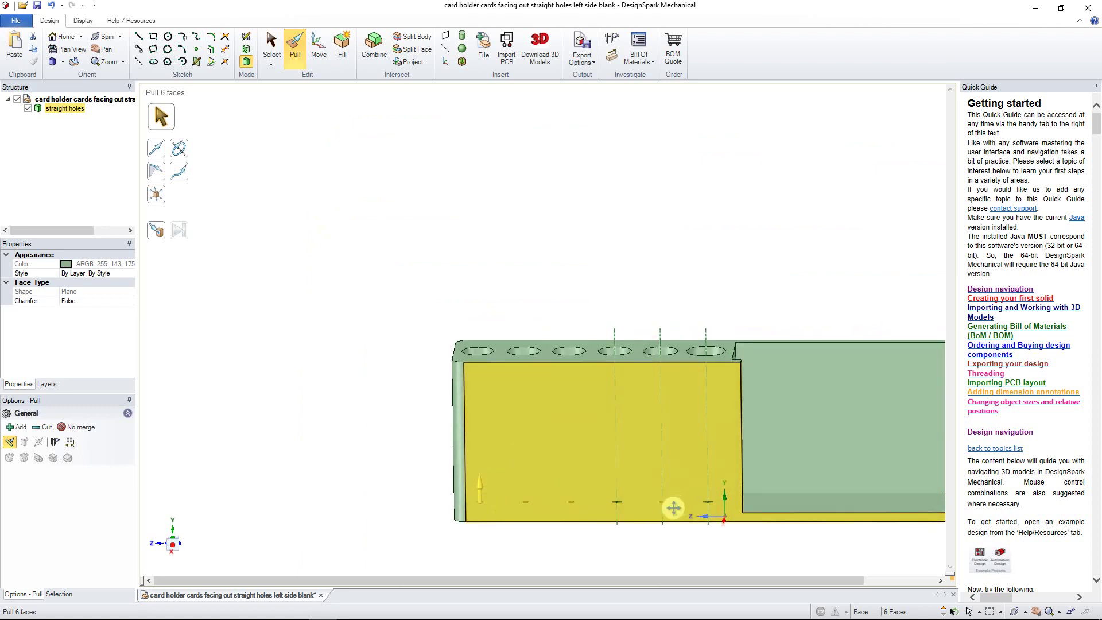
{"action": "scroll", "coordinate": [672, 504], "scroll_direction": "up", "scroll_amount": 6}
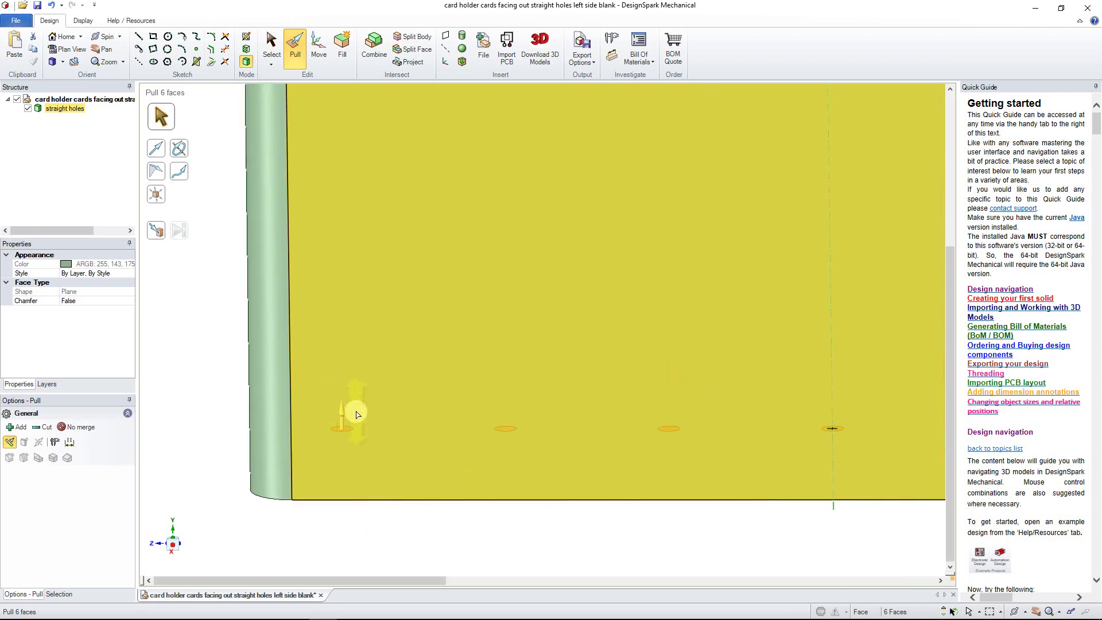
{"action": "left_click_drag", "start_coordinate": [342, 414], "coordinate": [342, 423]}
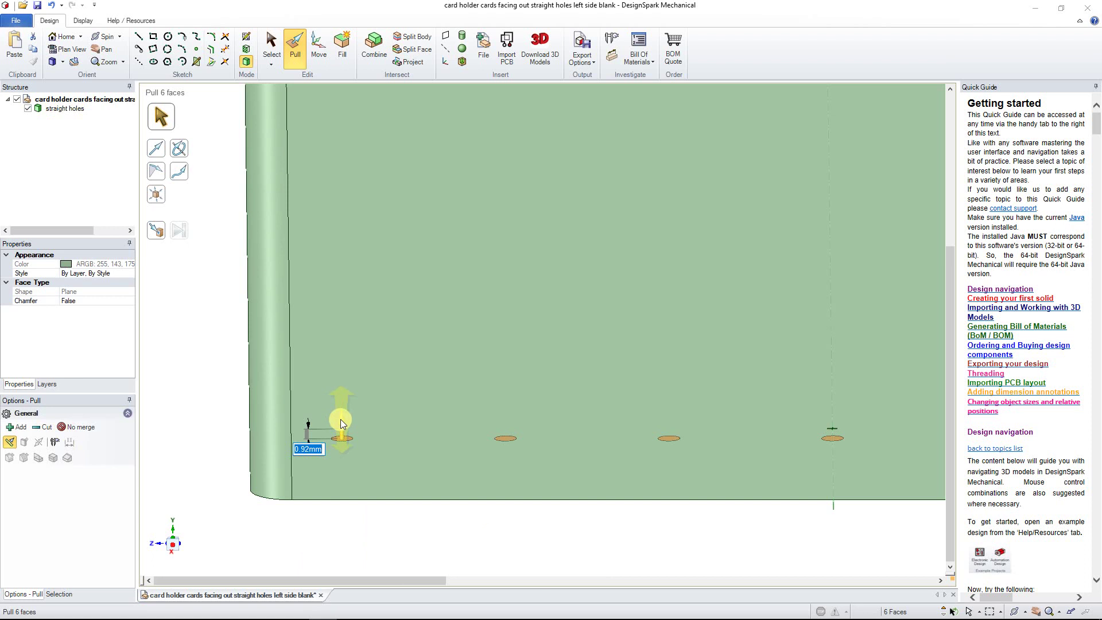
{"action": "type", "text": "1.5"}
{"action": "key", "text": "Return"}
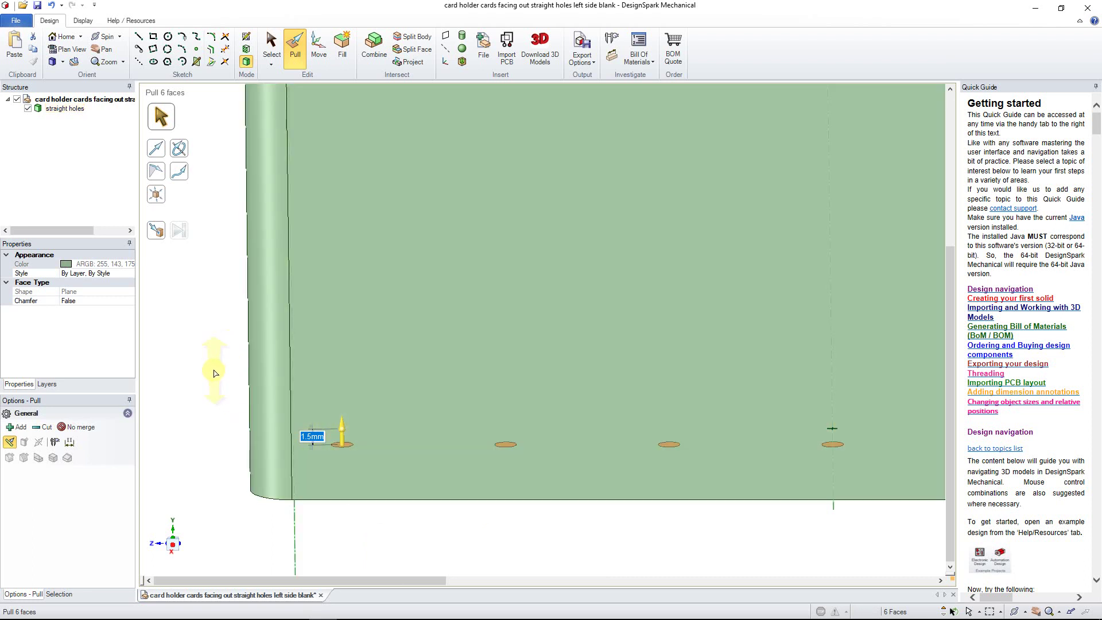
{"action": "left_click", "coordinate": [220, 401]}
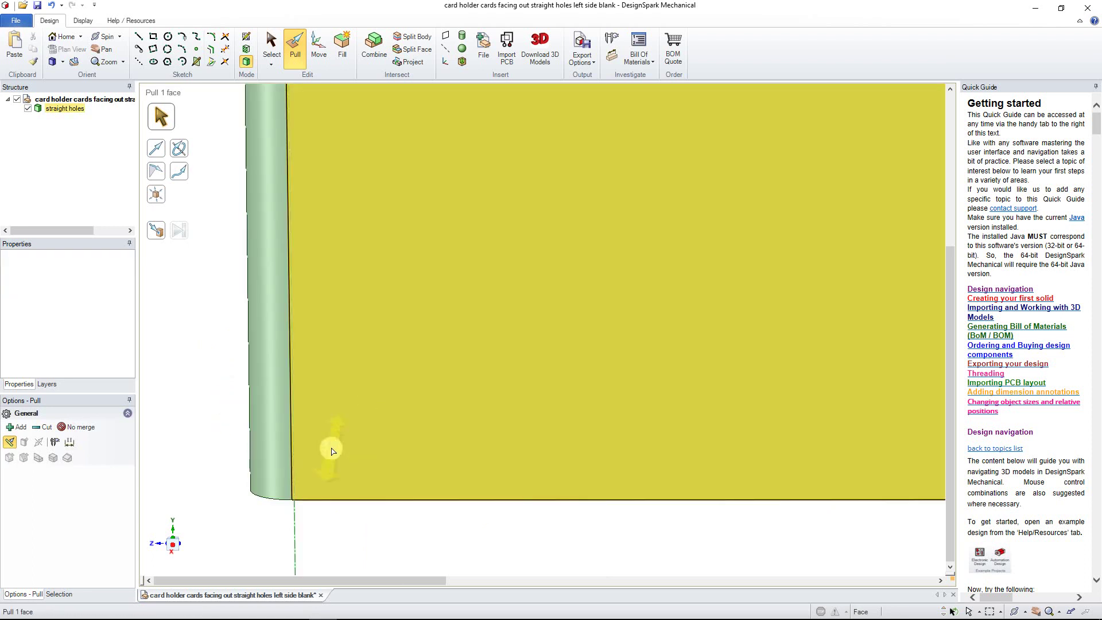
Step: Examine the small recesses in the bottoms of the six holes from above, looking closely at the outermost one
{"action": "middle_click_drag", "start_coordinate": [327, 448], "coordinate": [344, 488]}
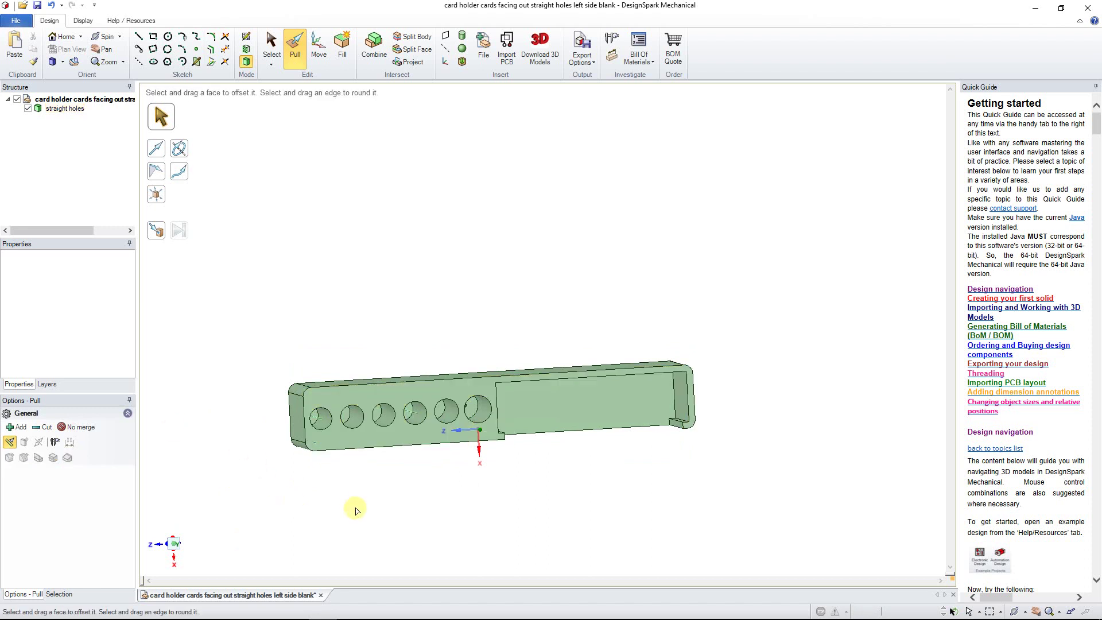
{"action": "mouse_move", "coordinate": [353, 507]}
{"action": "middle_mouse_down"}
{"action": "mouse_move", "coordinate": [364, 509]}
{"action": "mouse_move", "coordinate": [352, 508]}
{"action": "middle_mouse_up"}
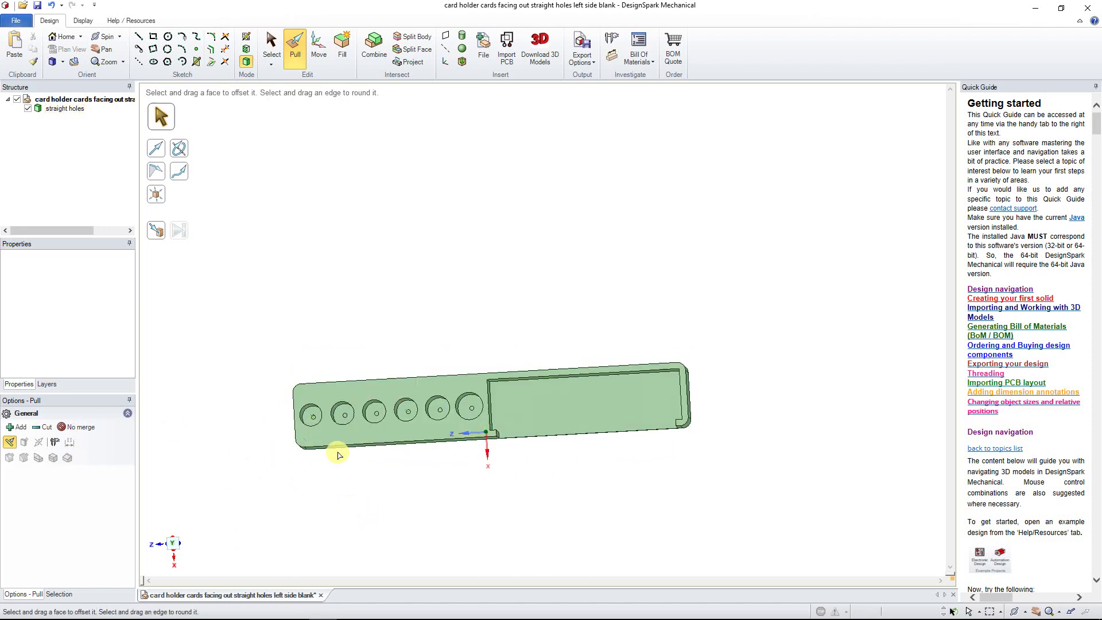
{"action": "left_click", "coordinate": [310, 418]}
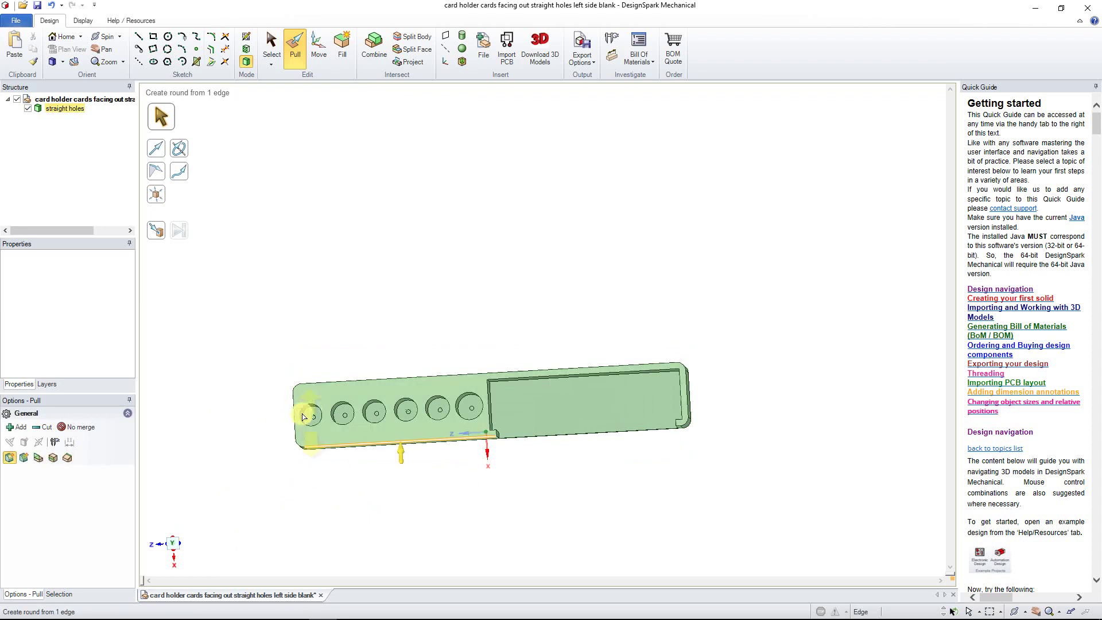
{"action": "scroll", "coordinate": [313, 419], "scroll_direction": "up", "scroll_amount": 5}
{"action": "scroll", "coordinate": [310, 423], "scroll_direction": "up", "scroll_amount": 3}
{"action": "left_click", "coordinate": [310, 423]}
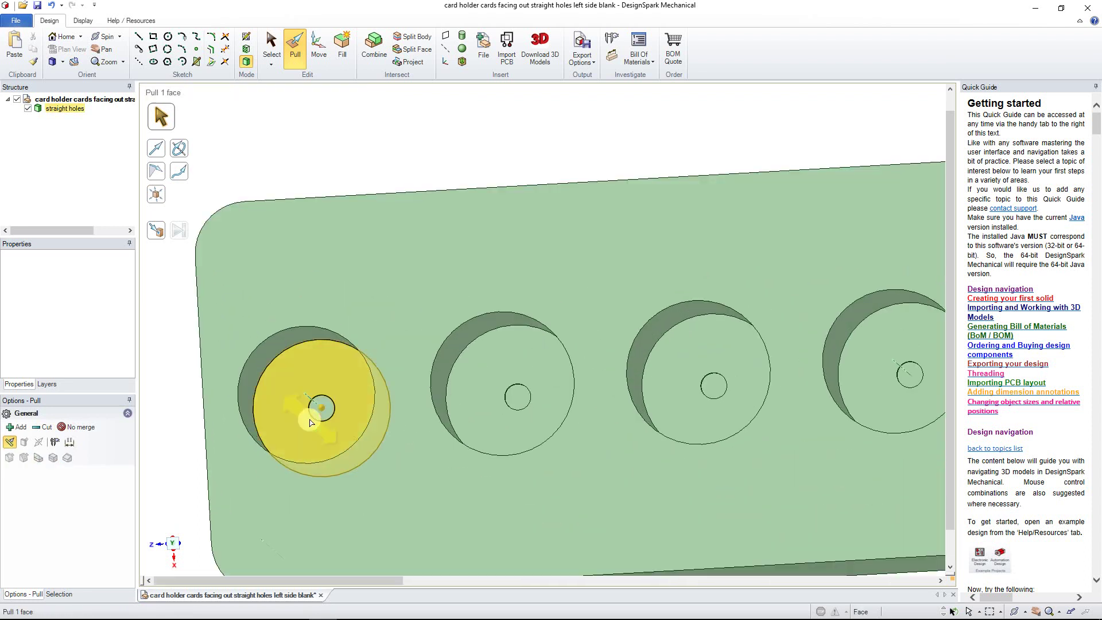
{"action": "scroll", "coordinate": [313, 418], "scroll_direction": "up", "scroll_amount": 4}
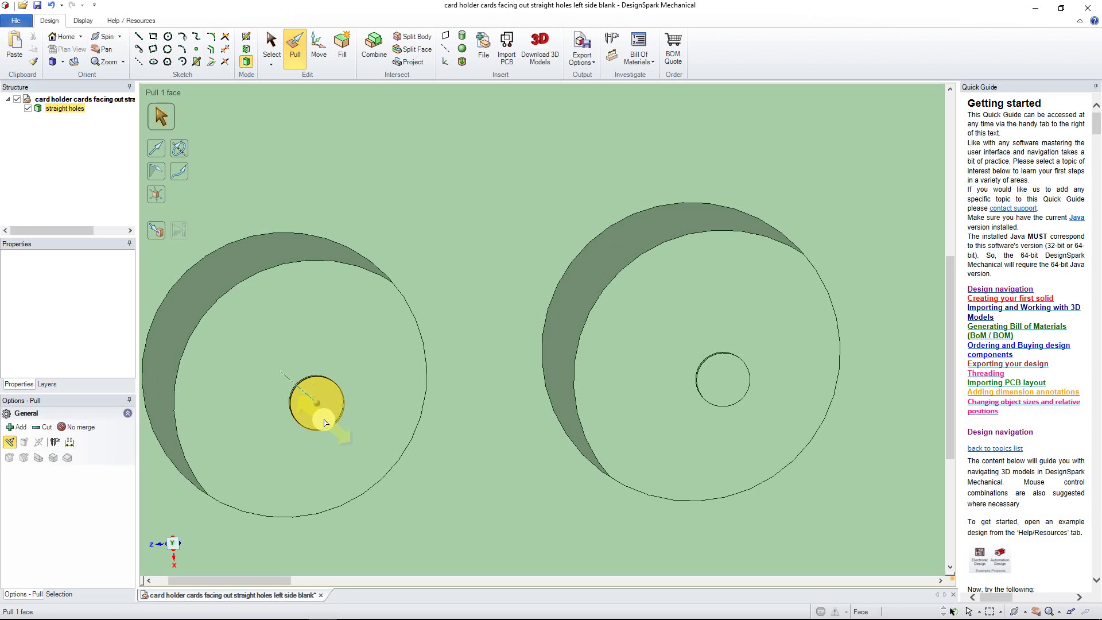
{"action": "scroll", "coordinate": [323, 418], "scroll_direction": "up", "scroll_amount": 3}
{"action": "left_click", "coordinate": [272, 46]}
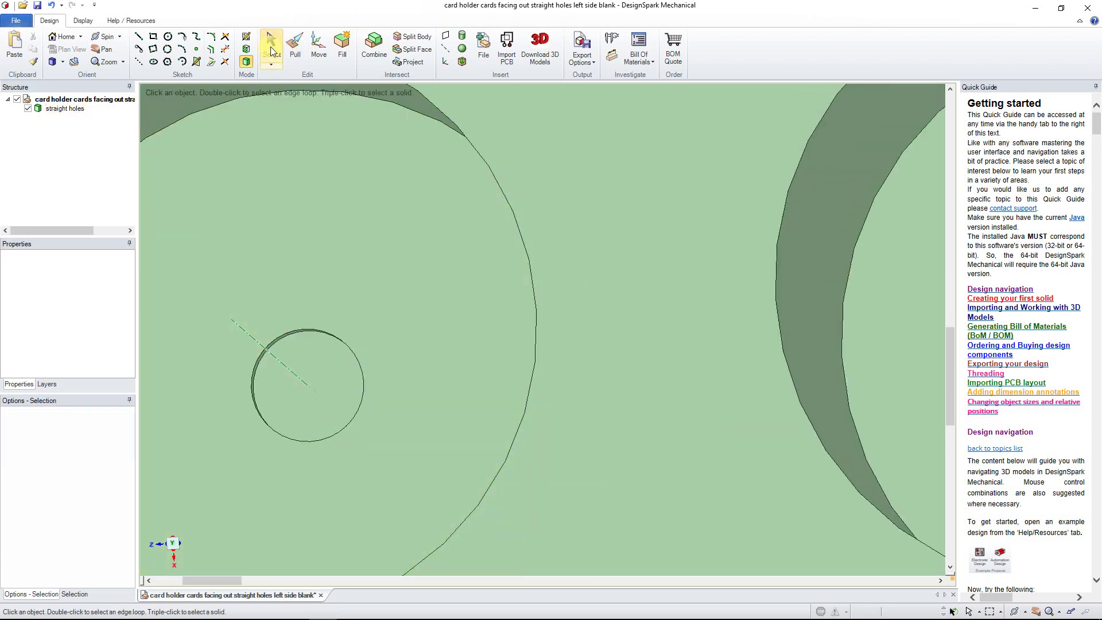
{"action": "scroll", "coordinate": [407, 345], "scroll_direction": "down", "scroll_amount": 2}
{"action": "left_click", "coordinate": [408, 344]}
{"action": "scroll", "coordinate": [396, 344], "scroll_direction": "down", "scroll_amount": 5}
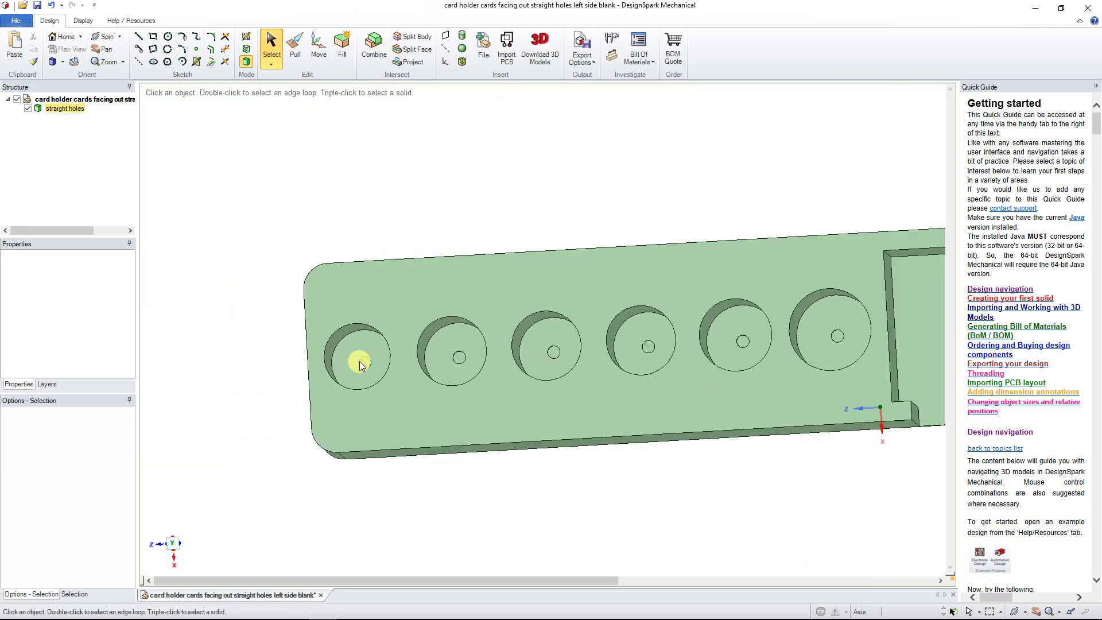
{"action": "scroll", "coordinate": [360, 365], "scroll_direction": "up", "scroll_amount": 12}
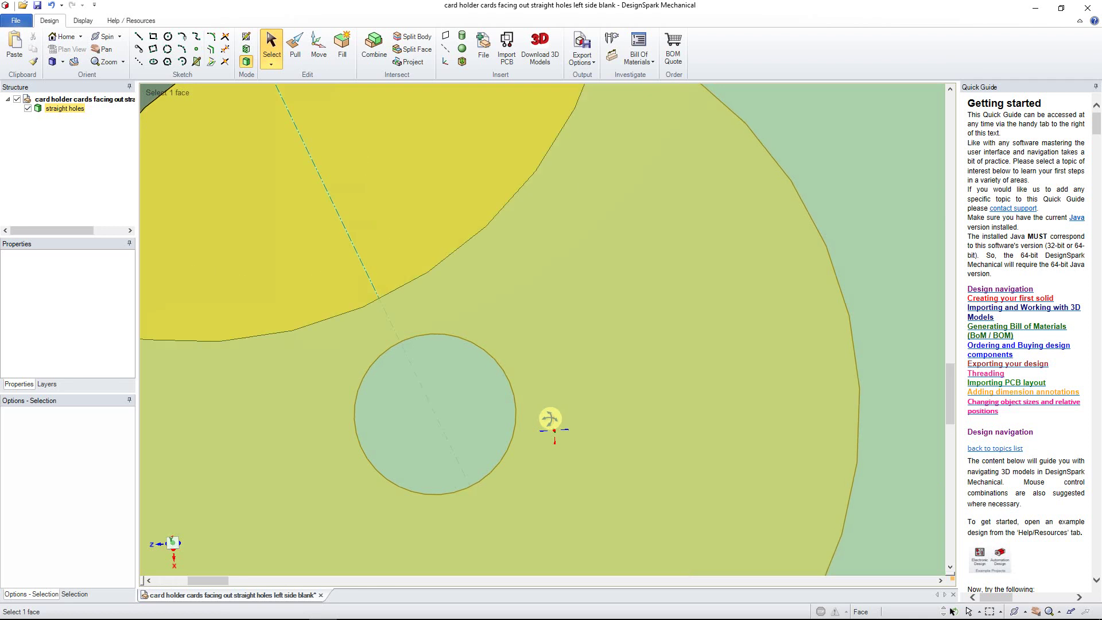
{"action": "scroll", "coordinate": [550, 419], "scroll_direction": "down", "scroll_amount": 15}
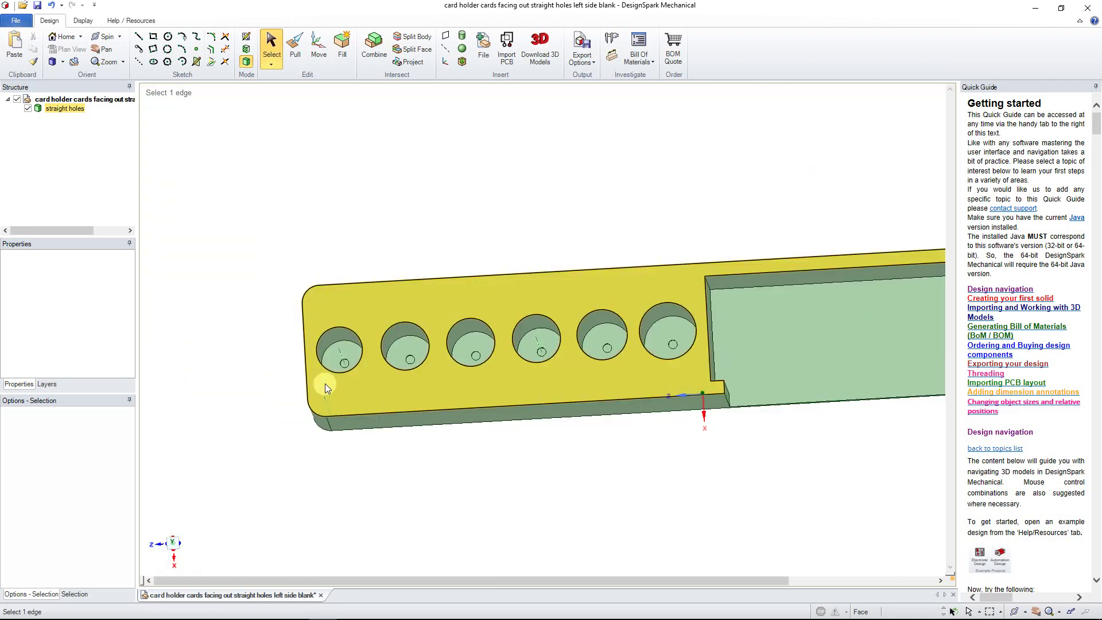
Step: Create a lengthwise section through the fourth hole's axis in plan view and examine the recesses below the six holes
{"action": "middle_click_drag", "start_coordinate": [240, 400], "coordinate": [247, 265]}
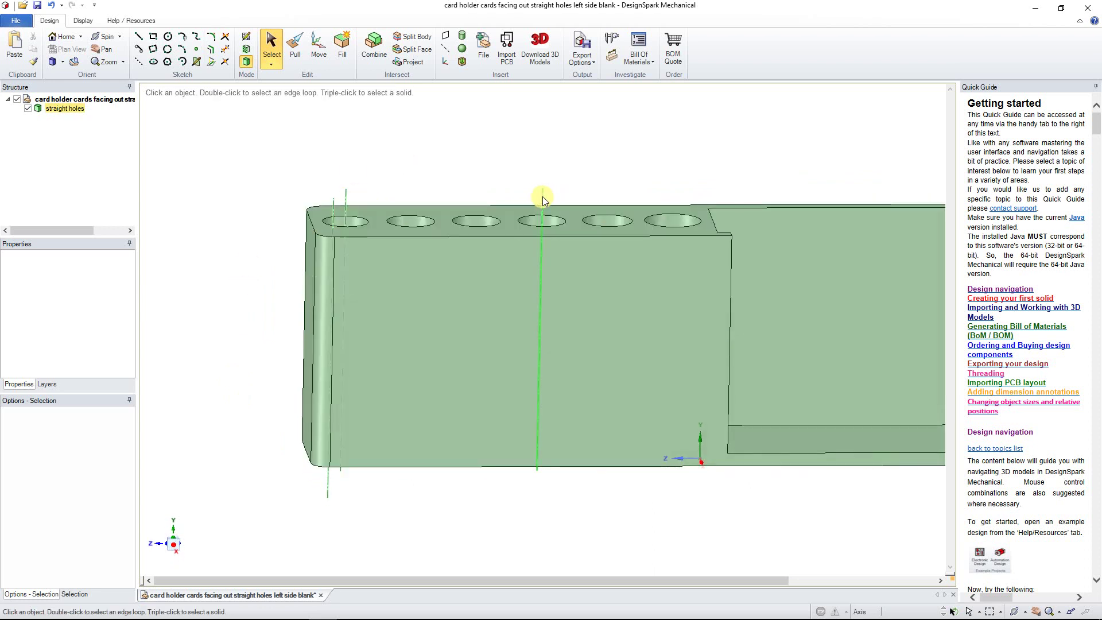
{"action": "left_click", "coordinate": [246, 49]}
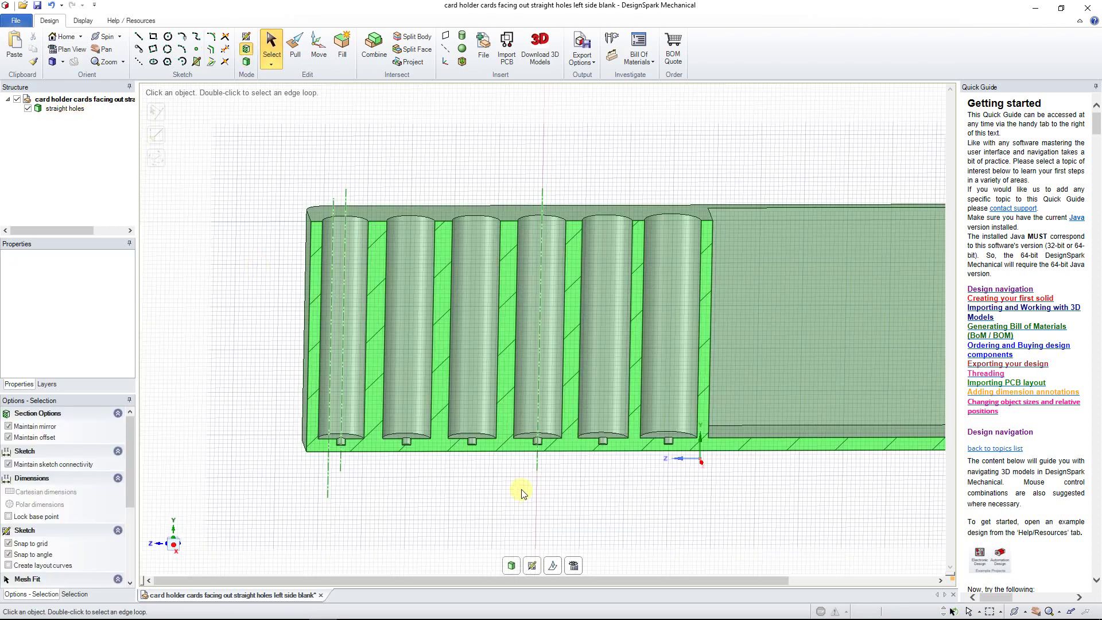
{"action": "left_click", "coordinate": [71, 49]}
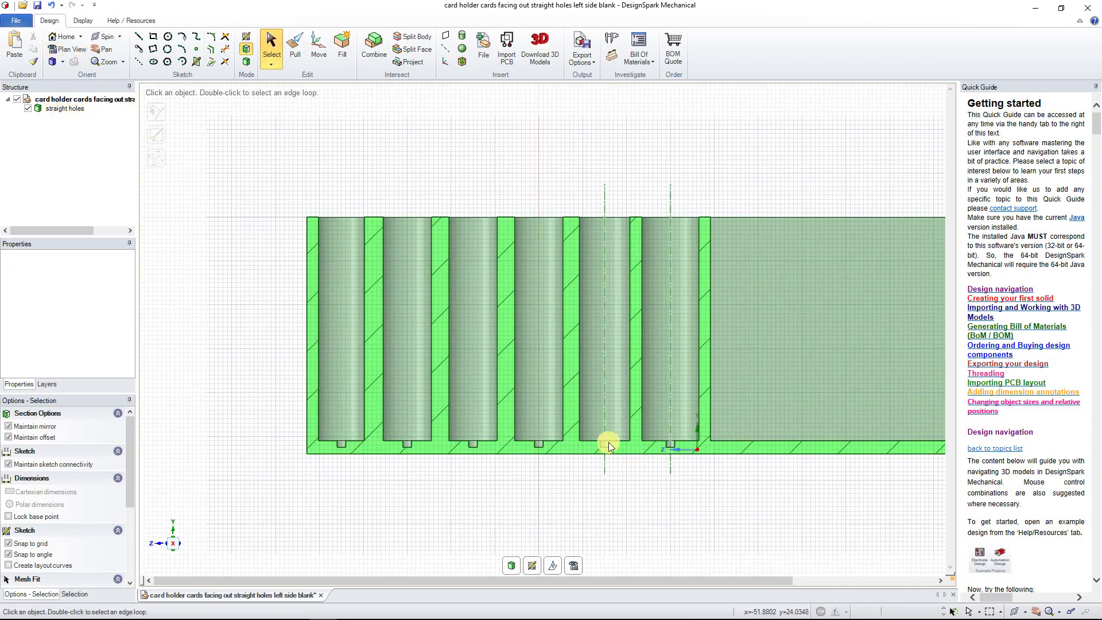
{"action": "scroll", "coordinate": [610, 445], "scroll_direction": "up", "scroll_amount": 5}
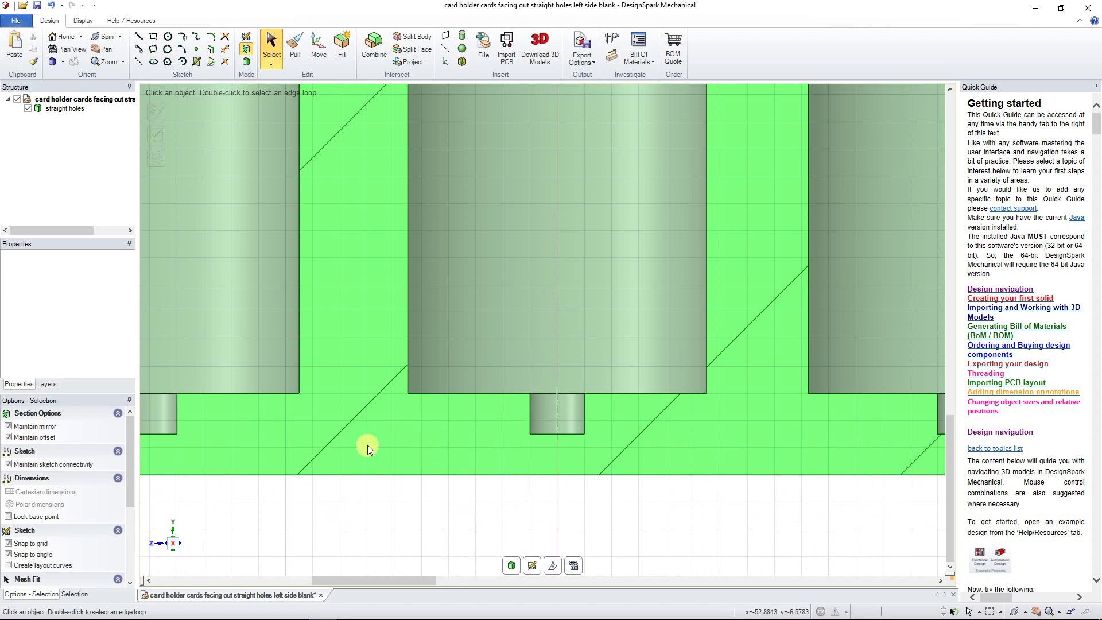
{"action": "scroll", "coordinate": [333, 436], "scroll_direction": "down", "scroll_amount": 5}
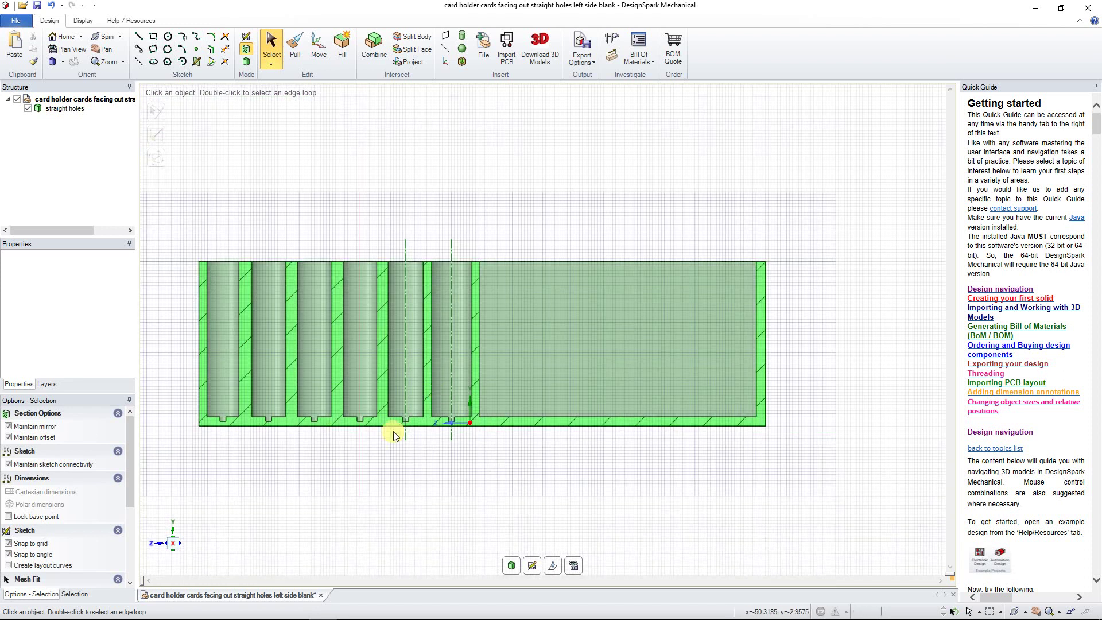
{"action": "scroll", "coordinate": [368, 425], "scroll_direction": "up", "scroll_amount": 5}
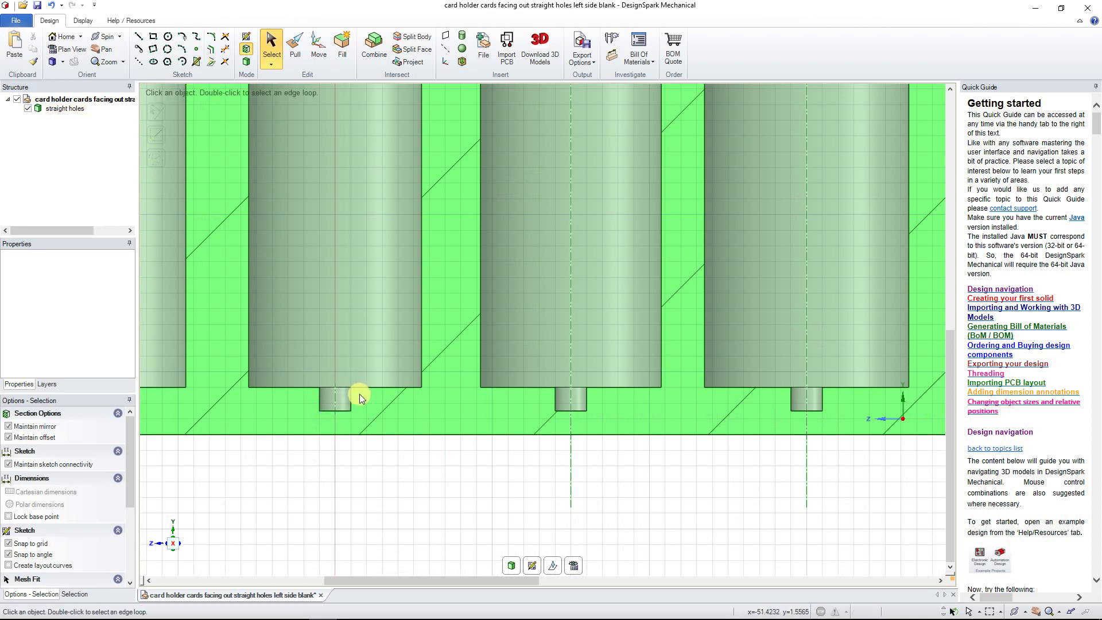
{"action": "scroll", "coordinate": [425, 431], "scroll_direction": "down", "scroll_amount": 5}
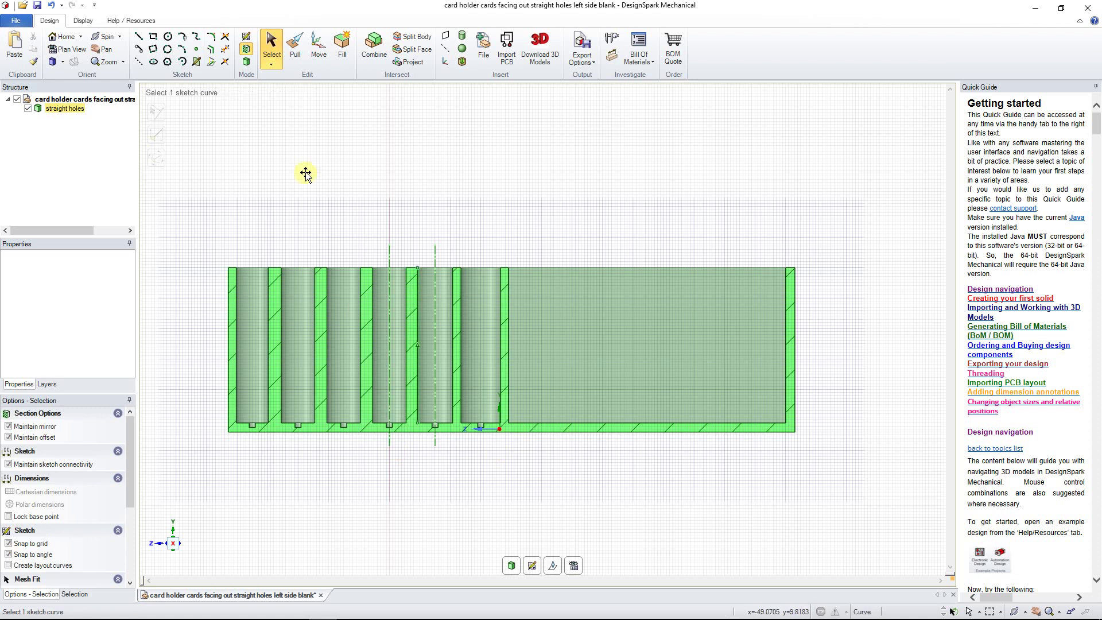
Step: Return to 3D mode and select the bottom edge of the small centre recess in the outermost hole
{"action": "left_click", "coordinate": [248, 62]}
{"action": "mouse_move", "coordinate": [583, 192]}
{"action": "middle_mouse_down"}
{"action": "mouse_move", "coordinate": [603, 288]}
{"action": "mouse_move", "coordinate": [586, 356]}
{"action": "mouse_move", "coordinate": [586, 345]}
{"action": "mouse_move", "coordinate": [212, 386]}
{"action": "middle_mouse_up"}
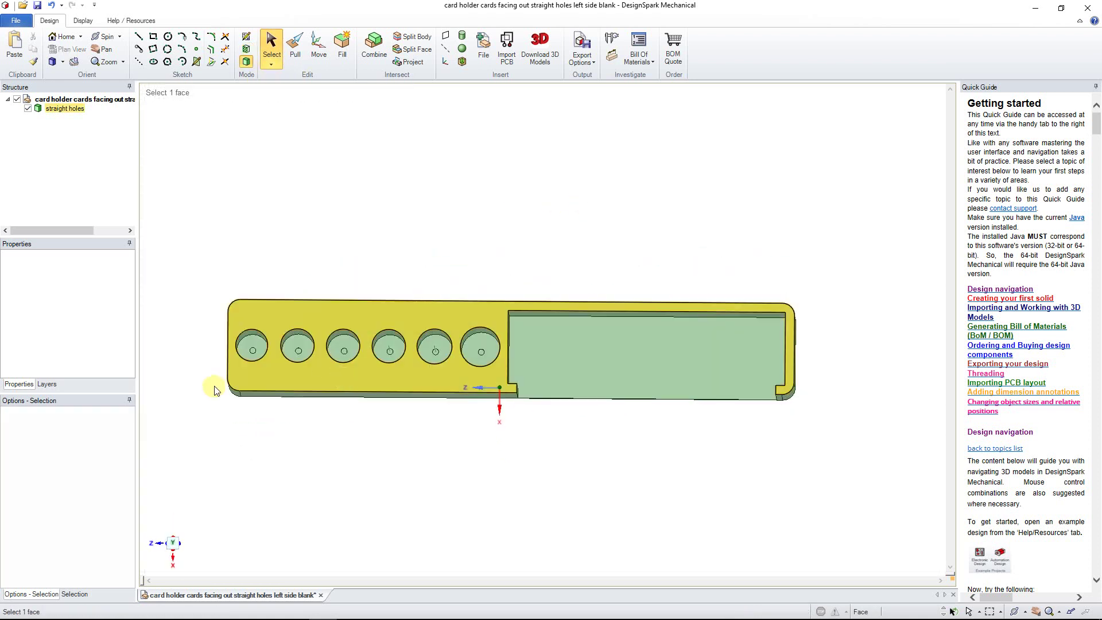
{"action": "scroll", "coordinate": [237, 356], "scroll_direction": "up", "scroll_amount": 2}
{"action": "scroll", "coordinate": [237, 356], "scroll_direction": "up", "scroll_amount": 8}
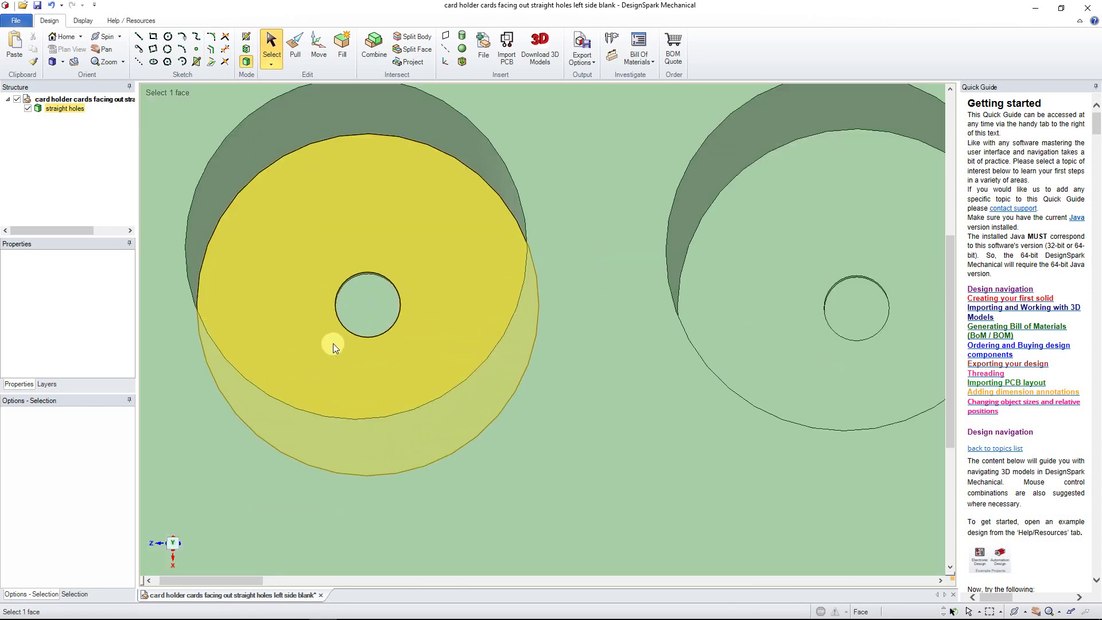
{"action": "middle_click_drag", "start_coordinate": [449, 354], "coordinate": [468, 434]}
{"action": "left_click", "coordinate": [270, 46]}
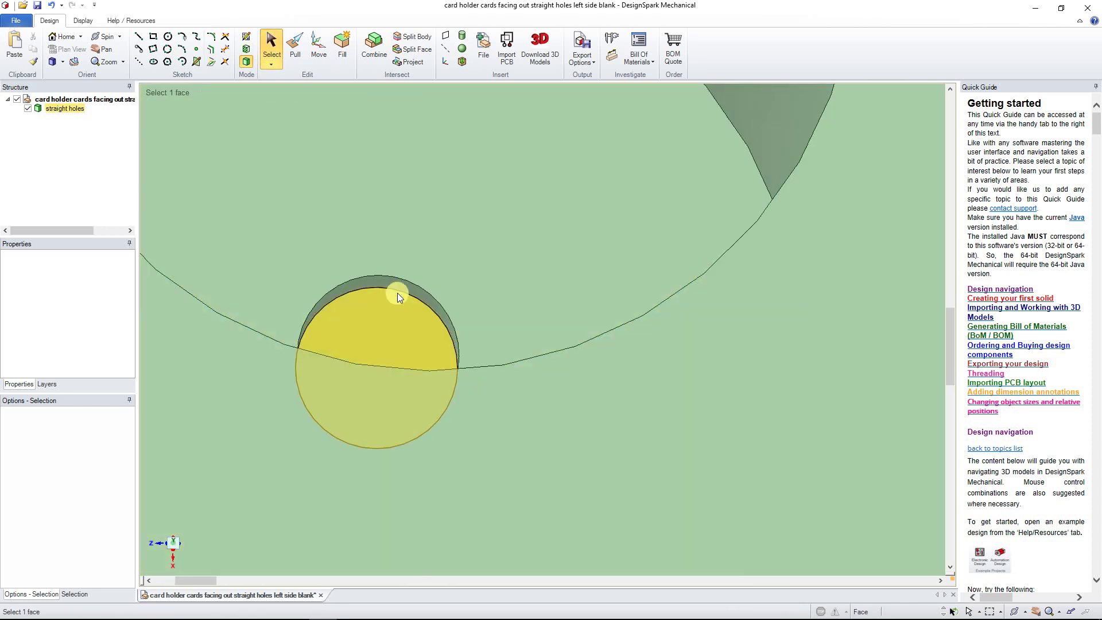
{"action": "left_click", "coordinate": [401, 291]}
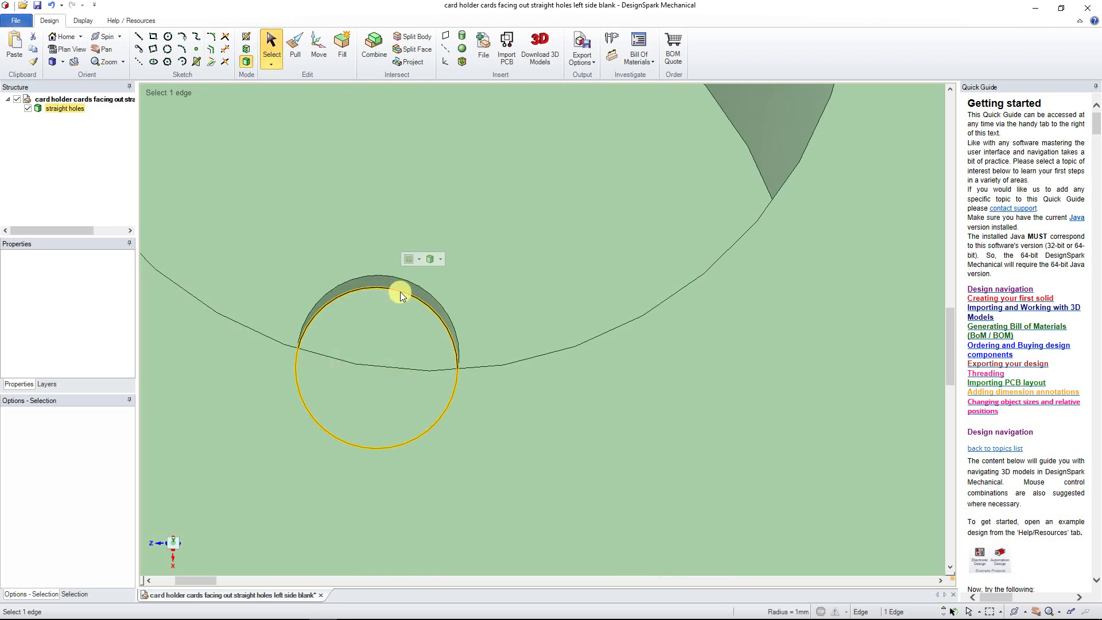
{"action": "left_click", "coordinate": [401, 294]}
{"action": "scroll", "coordinate": [400, 294], "scroll_direction": "up", "scroll_amount": 4}
{"action": "left_click", "coordinate": [402, 292]}
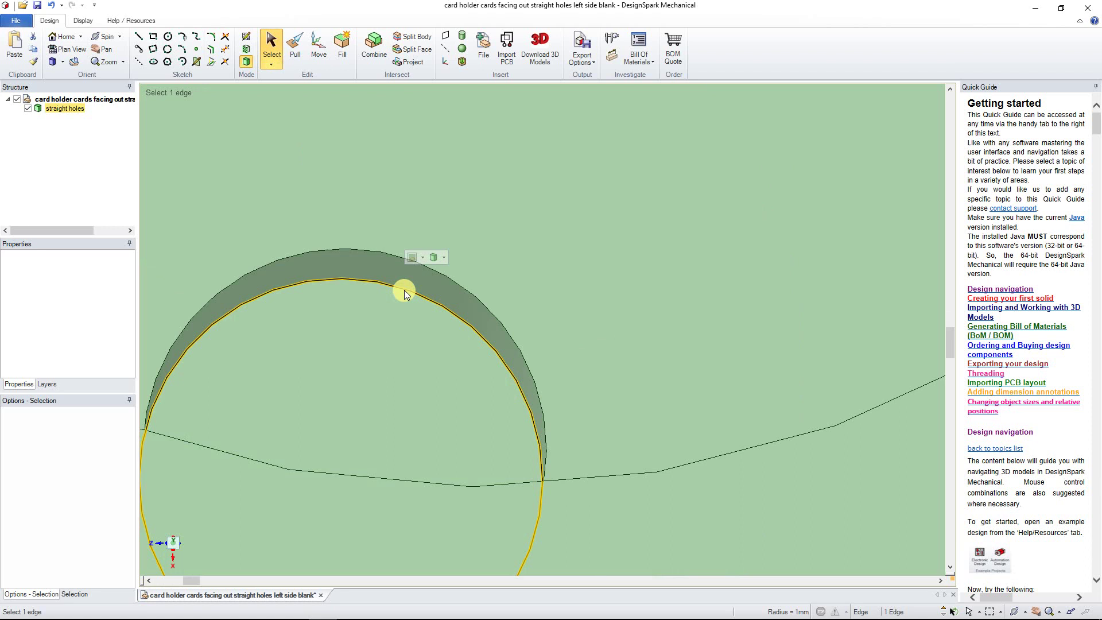
Step: Start Pull on the recess's selected bottom edge with the Pivot Edge option
{"action": "left_click", "coordinate": [297, 49]}
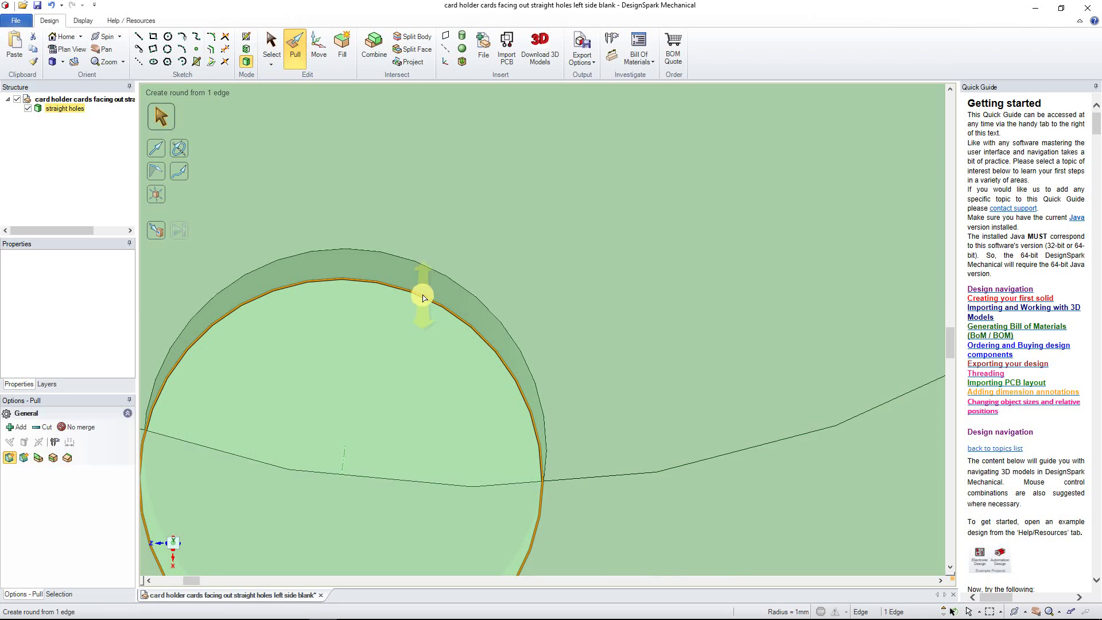
{"action": "left_click", "coordinate": [423, 299]}
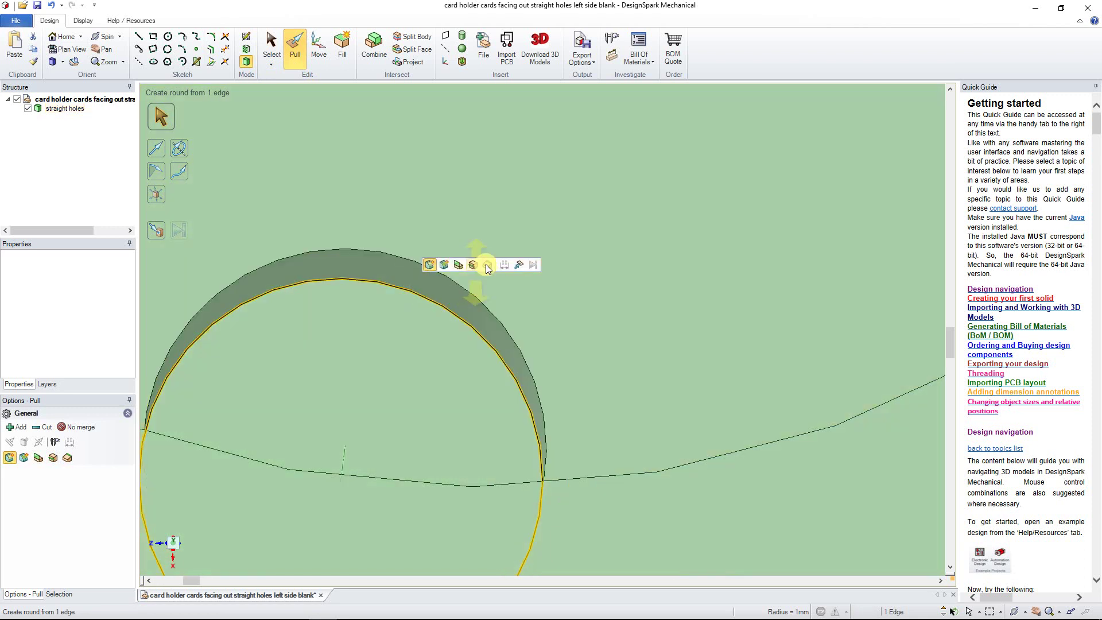
{"action": "left_click", "coordinate": [489, 266]}
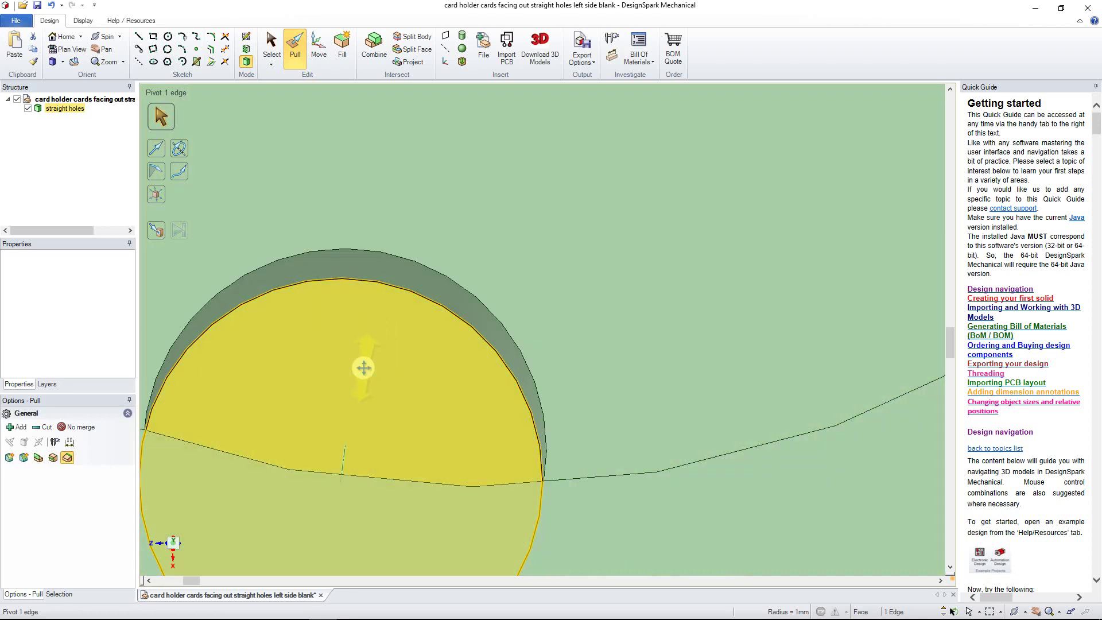
Step: Pivot the recess's bottom edge inward by about 1.06 mm to taper the recess into a cone, then clear the selection
{"action": "middle_click_drag", "start_coordinate": [364, 368], "coordinate": [488, 246]}
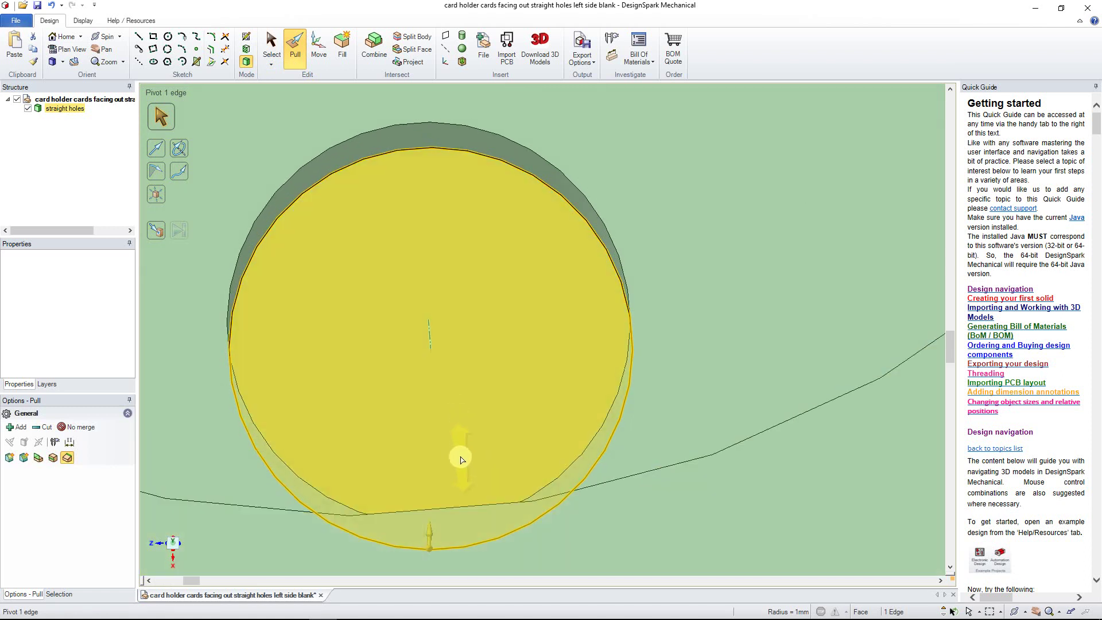
{"action": "middle_click_drag", "start_coordinate": [457, 451], "coordinate": [483, 326], "text": "shift"}
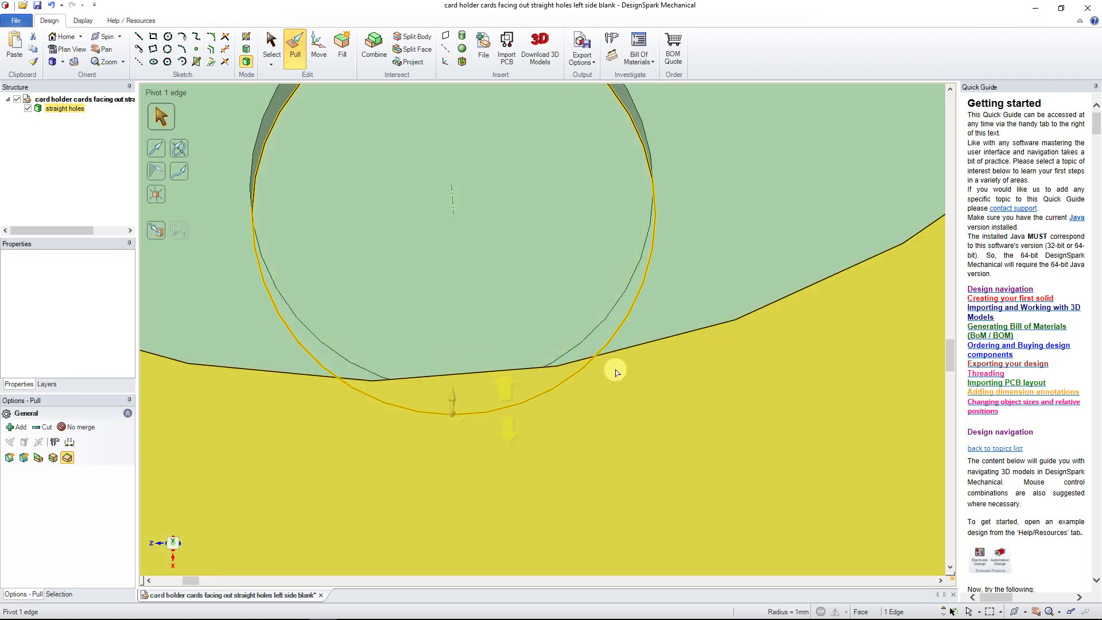
{"action": "scroll", "coordinate": [480, 303], "scroll_direction": "down", "scroll_amount": 2}
{"action": "scroll", "coordinate": [480, 306], "scroll_direction": "down", "scroll_amount": 3}
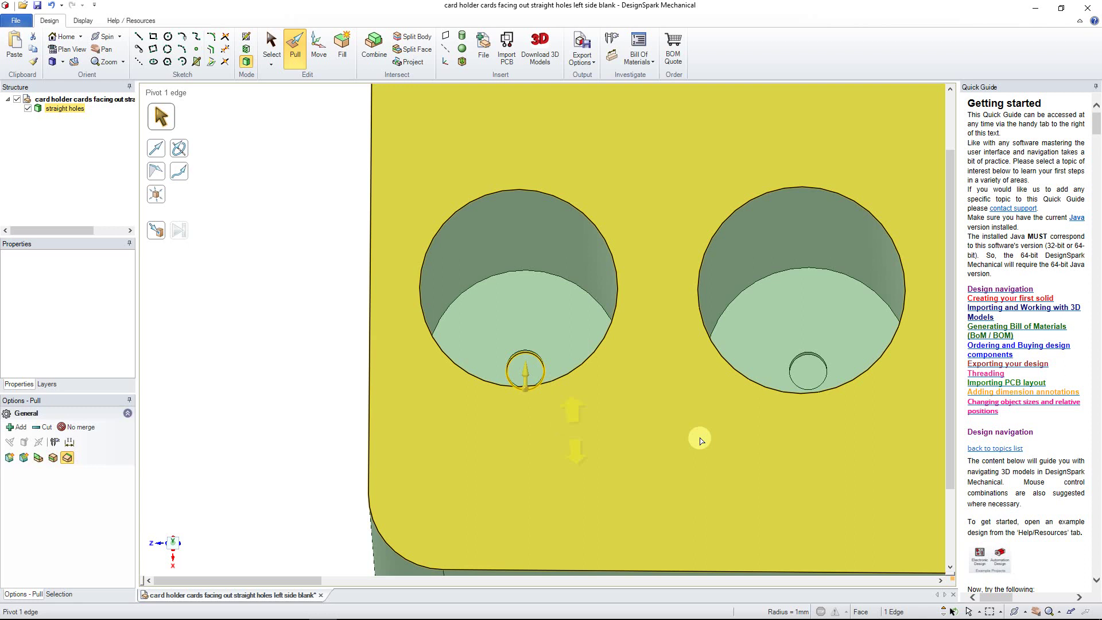
{"action": "scroll", "coordinate": [524, 379], "scroll_direction": "up", "scroll_amount": 5}
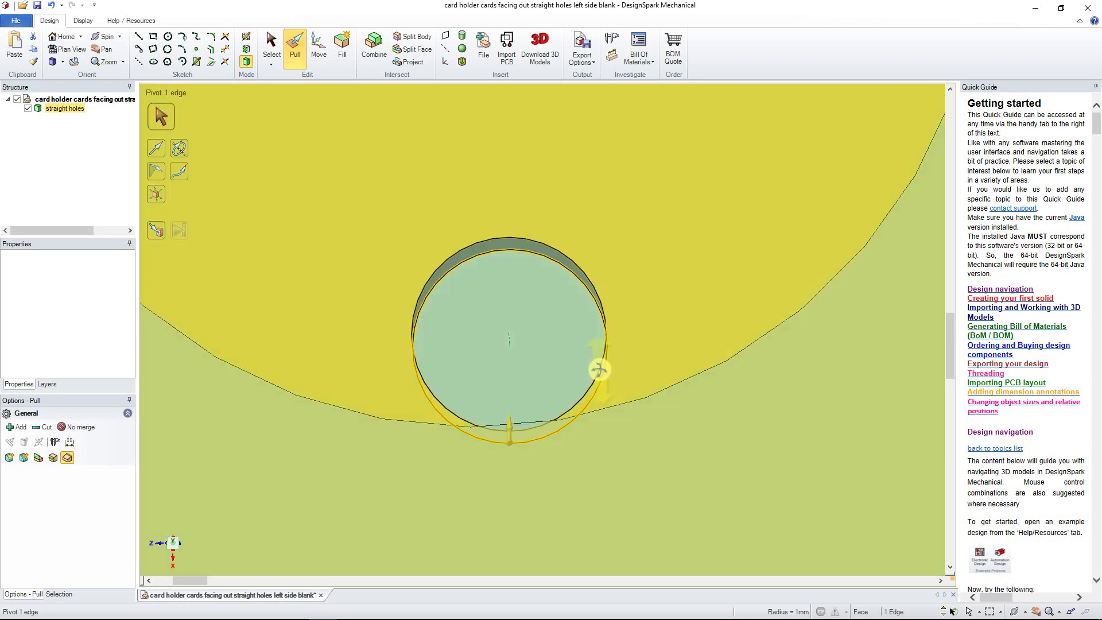
{"action": "middle_click_drag", "start_coordinate": [600, 370], "coordinate": [586, 376]}
{"action": "scroll", "coordinate": [588, 382], "scroll_direction": "down", "scroll_amount": 3}
{"action": "scroll", "coordinate": [568, 401], "scroll_direction": "up", "scroll_amount": 6}
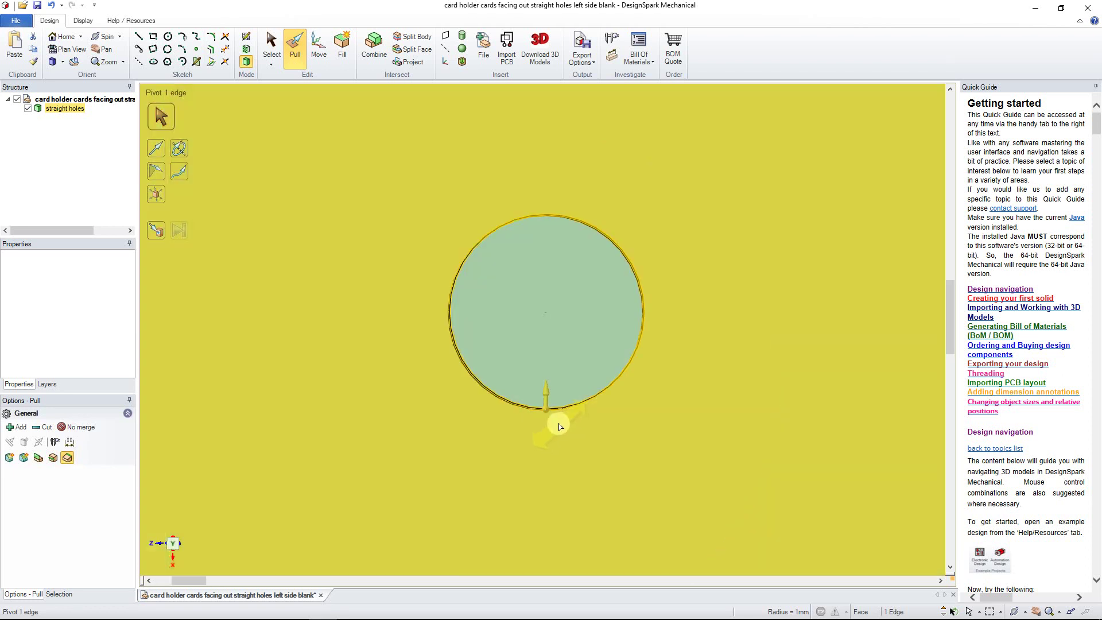
{"action": "middle_click_drag", "start_coordinate": [553, 409], "coordinate": [552, 442]}
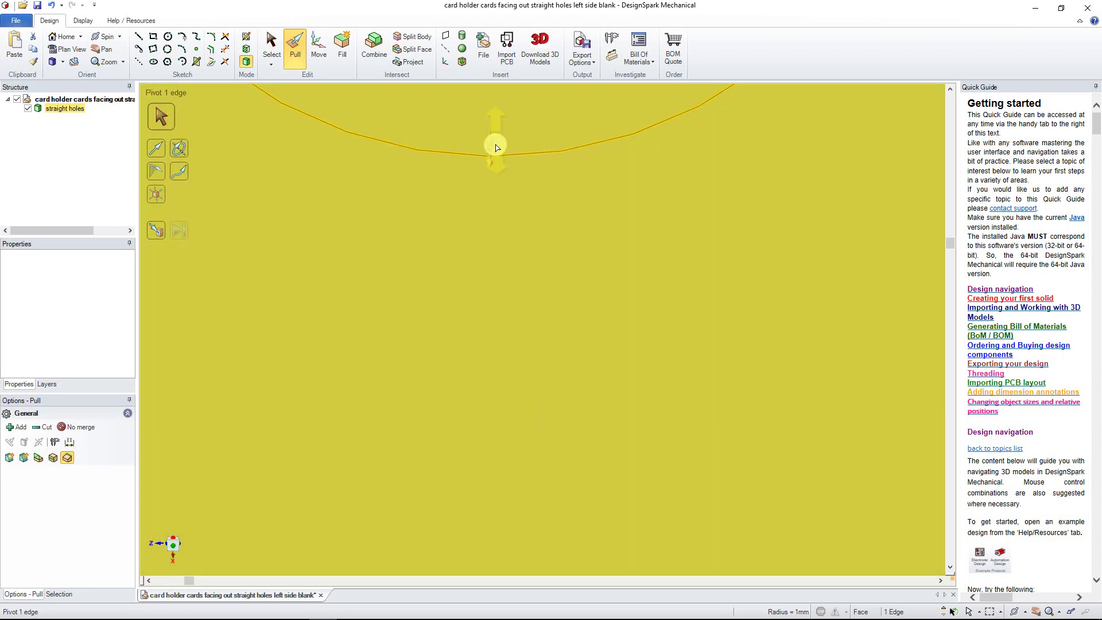
{"action": "scroll", "coordinate": [480, 411], "scroll_direction": "down", "scroll_amount": 5}
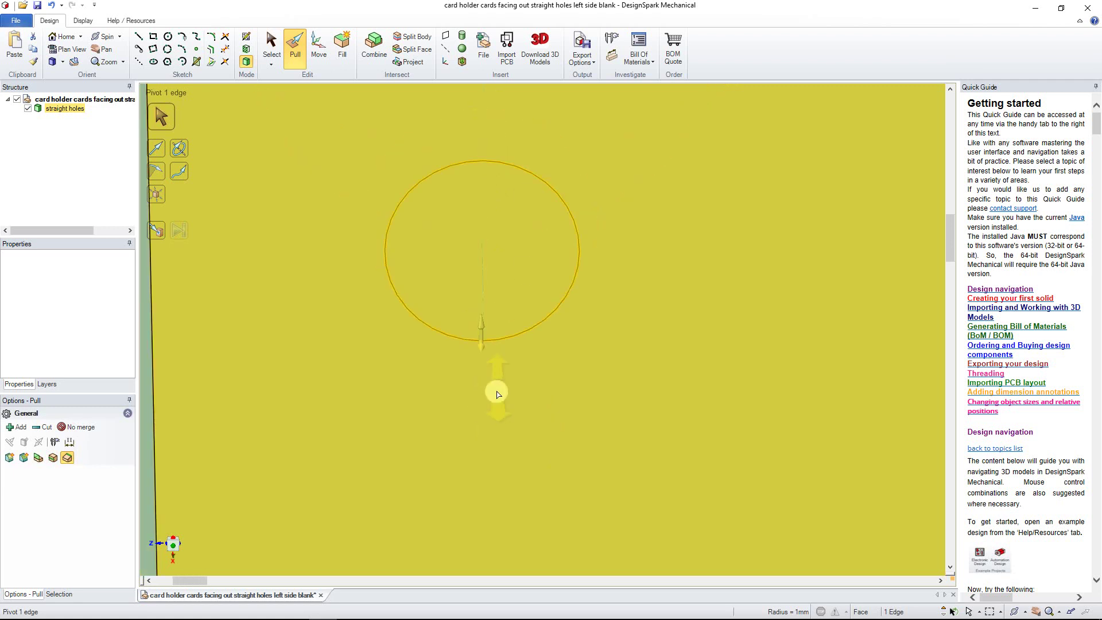
{"action": "scroll", "coordinate": [533, 414], "scroll_direction": "down", "scroll_amount": 6}
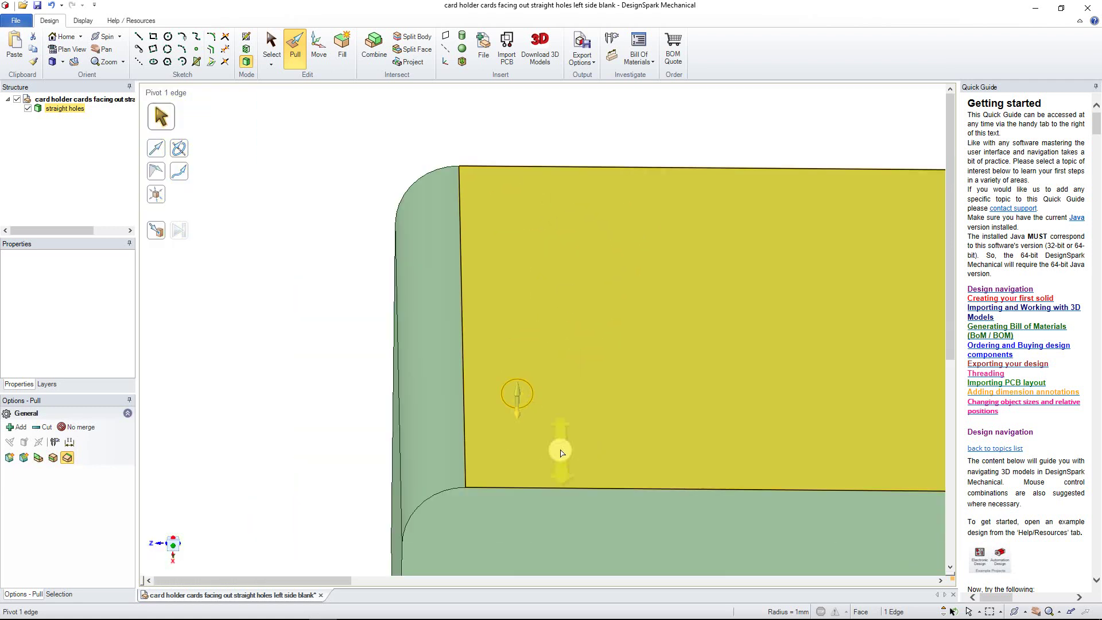
{"action": "middle_click_drag", "start_coordinate": [534, 437], "coordinate": [518, 411]}
{"action": "scroll", "coordinate": [456, 453], "scroll_direction": "up", "scroll_amount": 8}
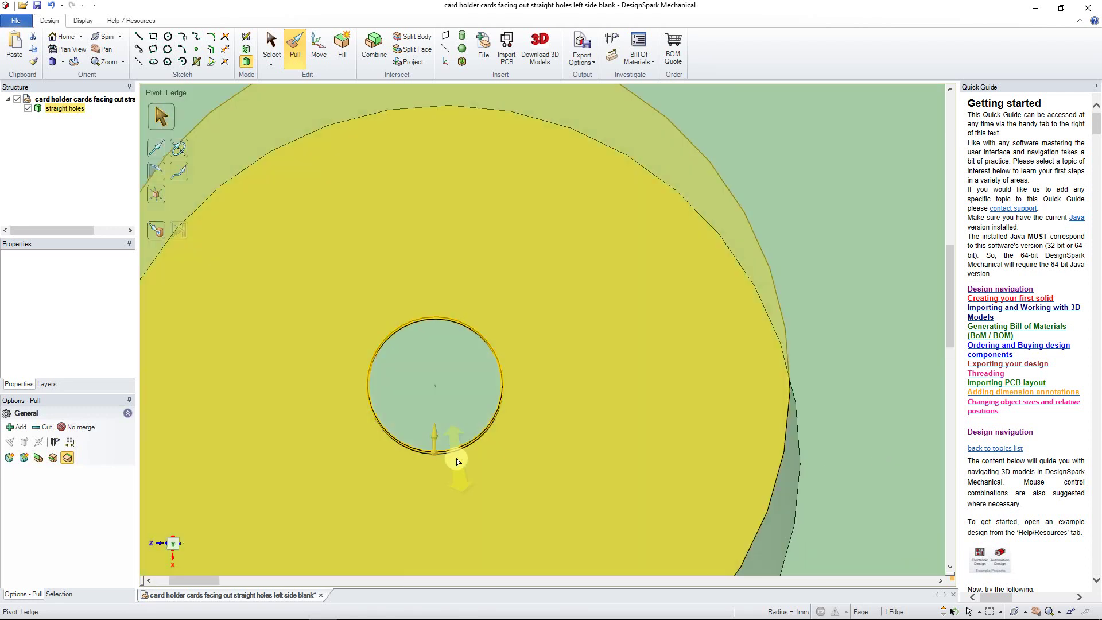
{"action": "scroll", "coordinate": [455, 468], "scroll_direction": "up", "scroll_amount": 5}
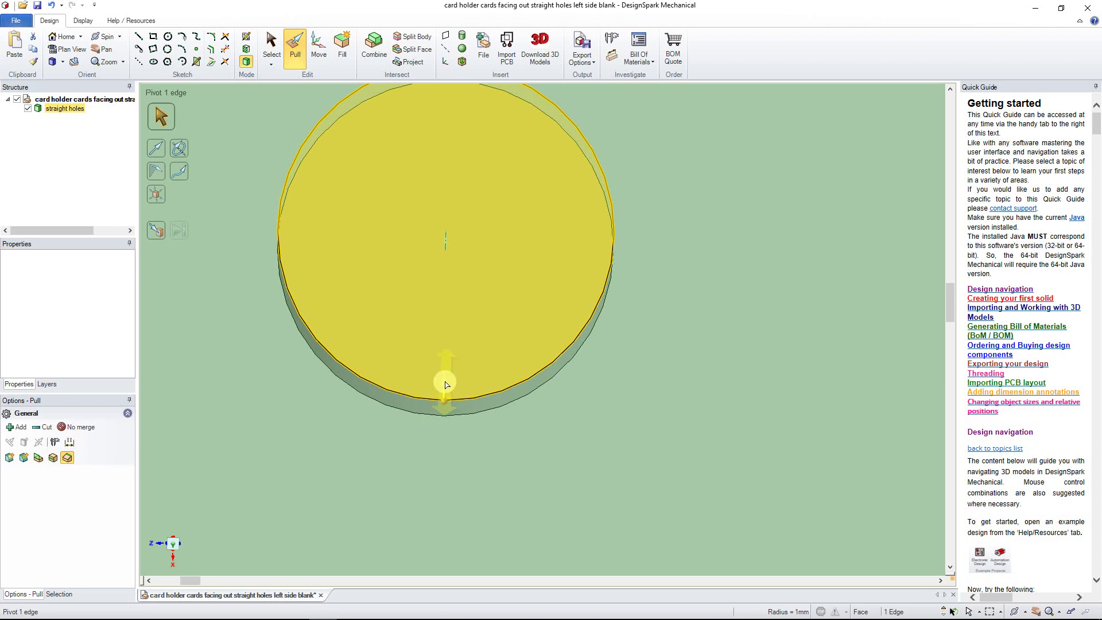
{"action": "left_click_drag", "start_coordinate": [445, 383], "coordinate": [448, 228]}
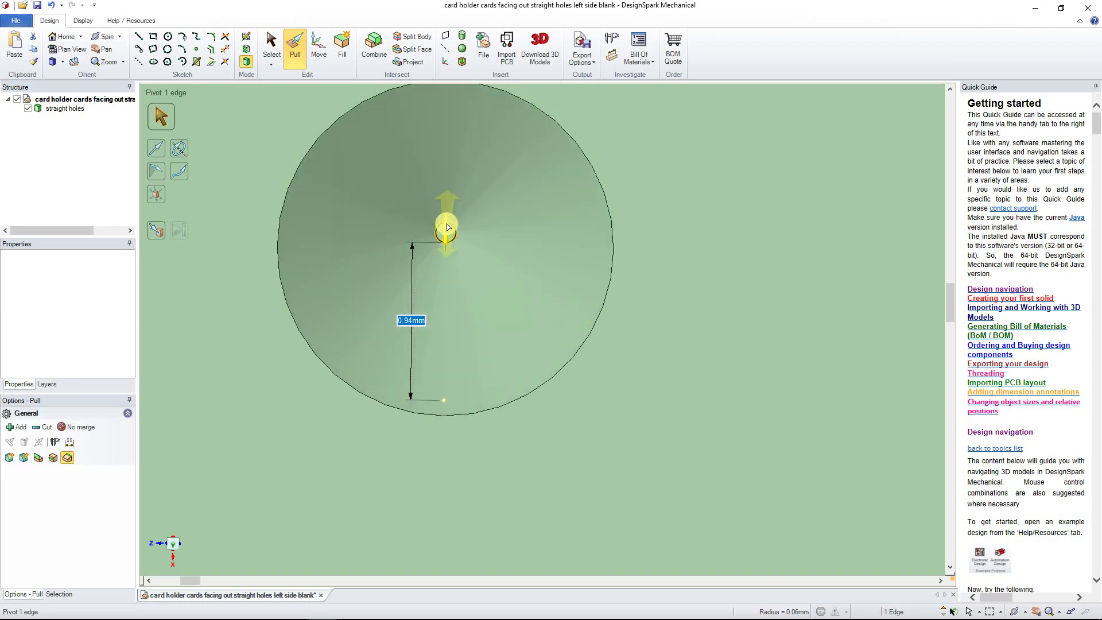
{"action": "left_click_drag", "start_coordinate": [448, 228], "coordinate": [446, 226]}
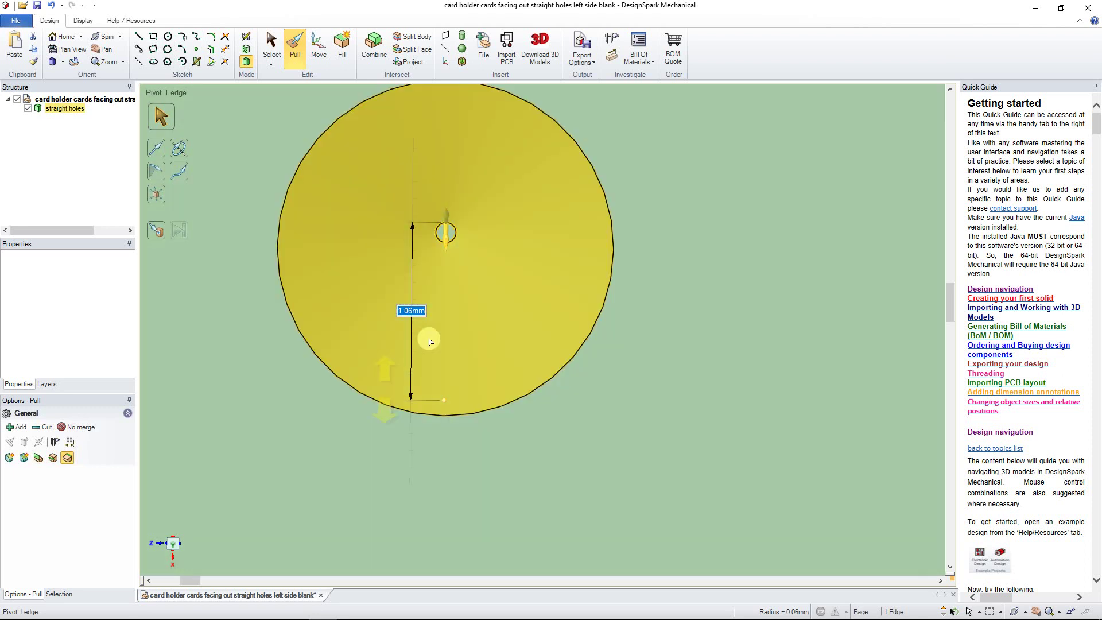
{"action": "middle_click_drag", "start_coordinate": [429, 337], "coordinate": [372, 432]}
{"action": "scroll", "coordinate": [374, 430], "scroll_direction": "down", "scroll_amount": 5}
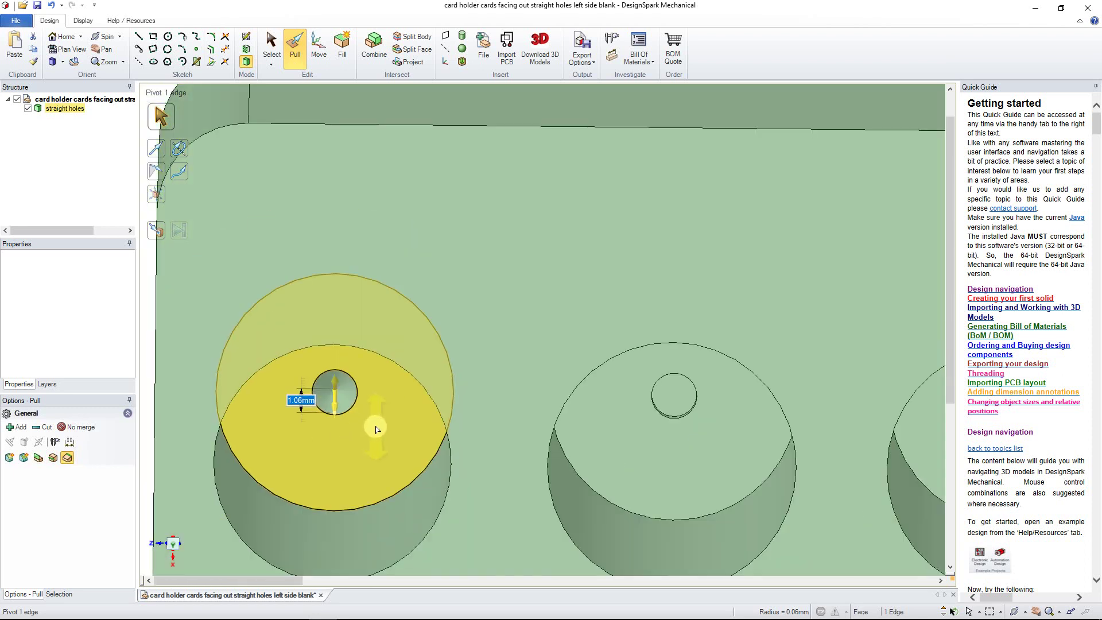
{"action": "left_click", "coordinate": [213, 339]}
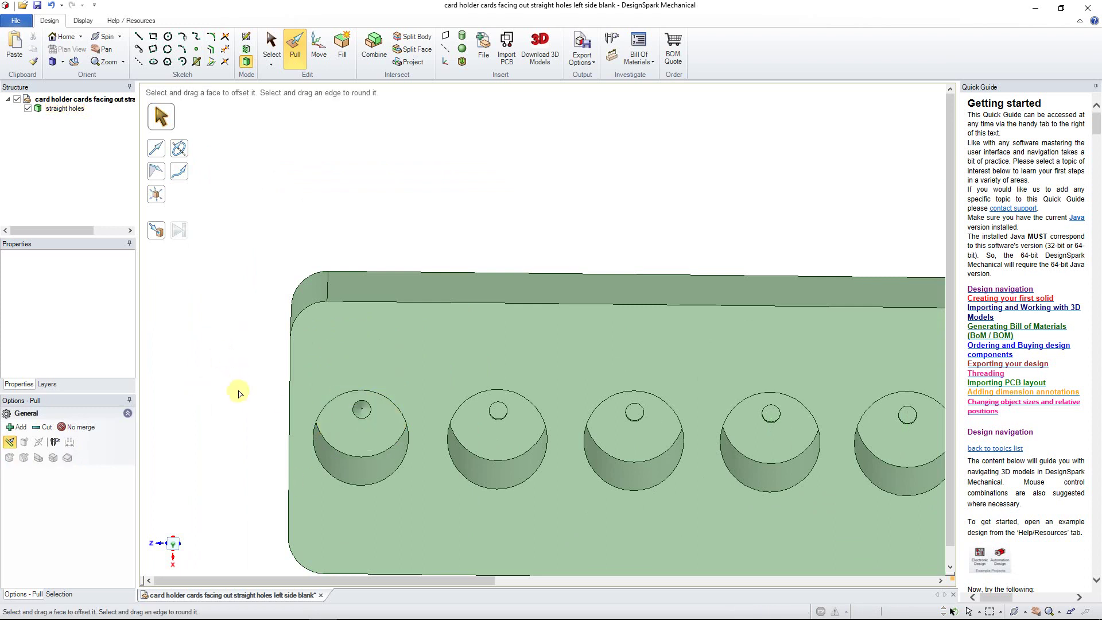
Step: Section the holder through the outermost hole's axis in plan view and examine its conical recess beside the straight ones
{"action": "middle_click_drag", "start_coordinate": [239, 394], "coordinate": [237, 253]}
{"action": "middle_click_drag", "start_coordinate": [229, 443], "coordinate": [242, 291], "text": "shift"}
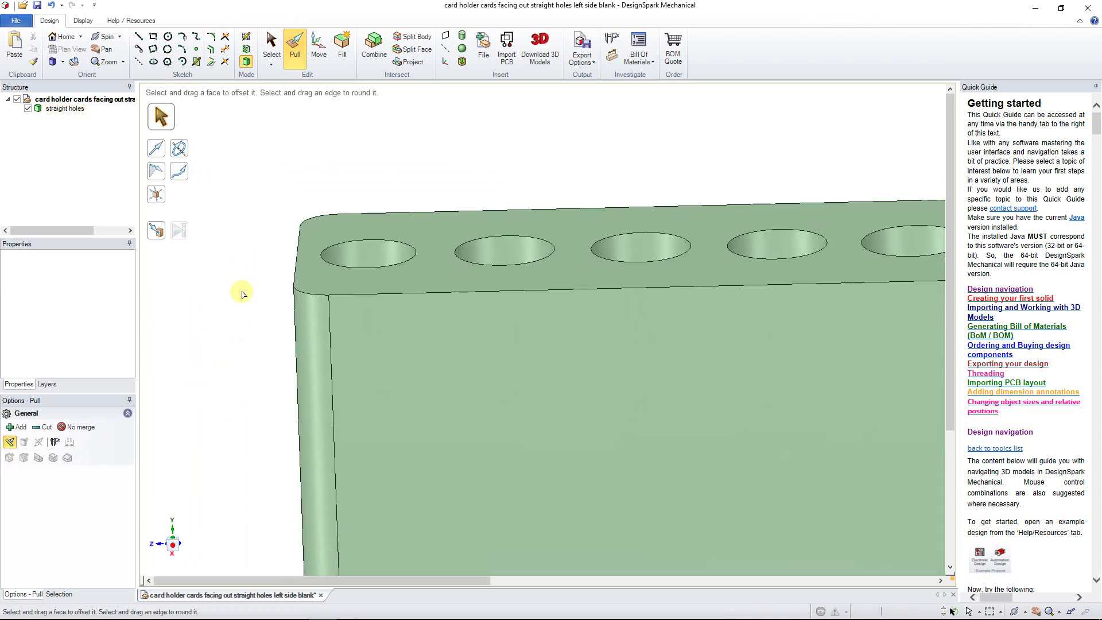
{"action": "left_click", "coordinate": [271, 45]}
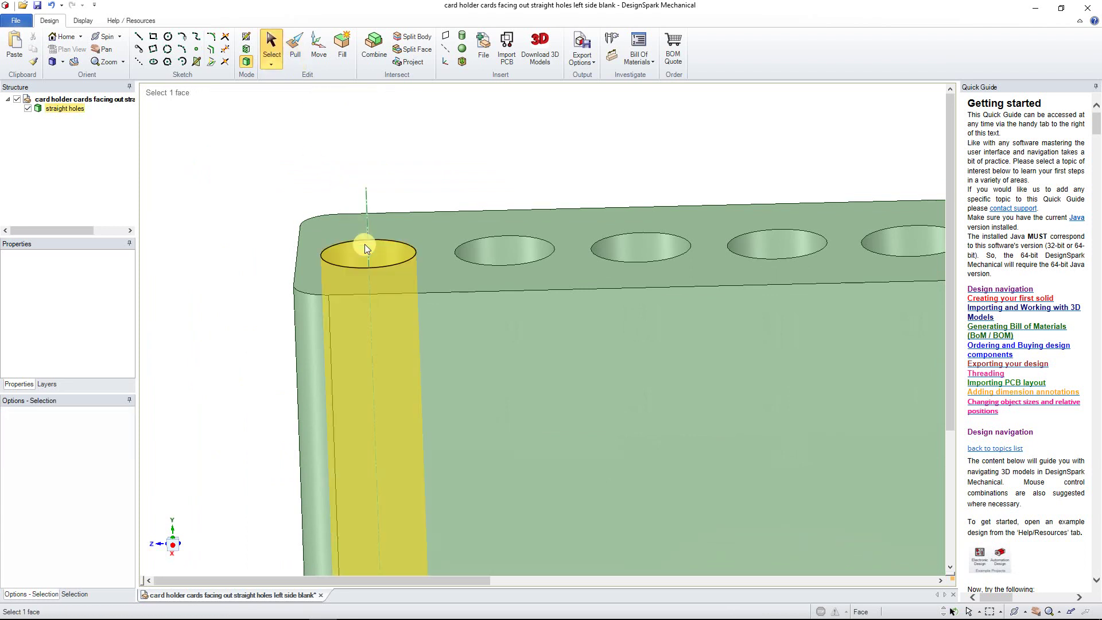
{"action": "left_click", "coordinate": [366, 215]}
{"action": "scroll", "coordinate": [246, 258], "scroll_direction": "down", "scroll_amount": 4}
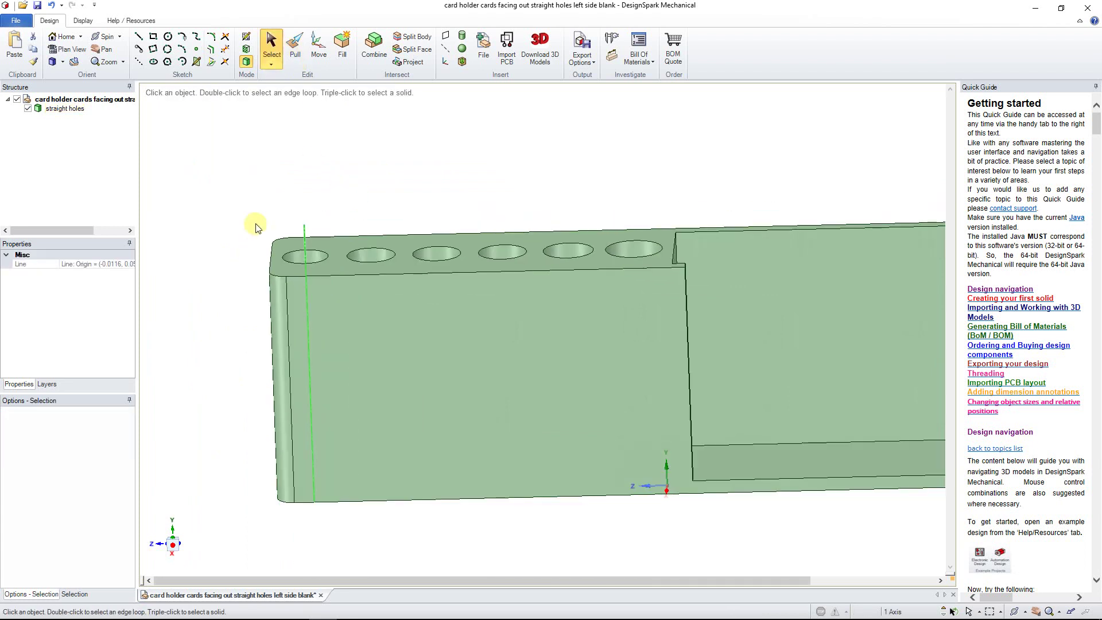
{"action": "left_click", "coordinate": [246, 55]}
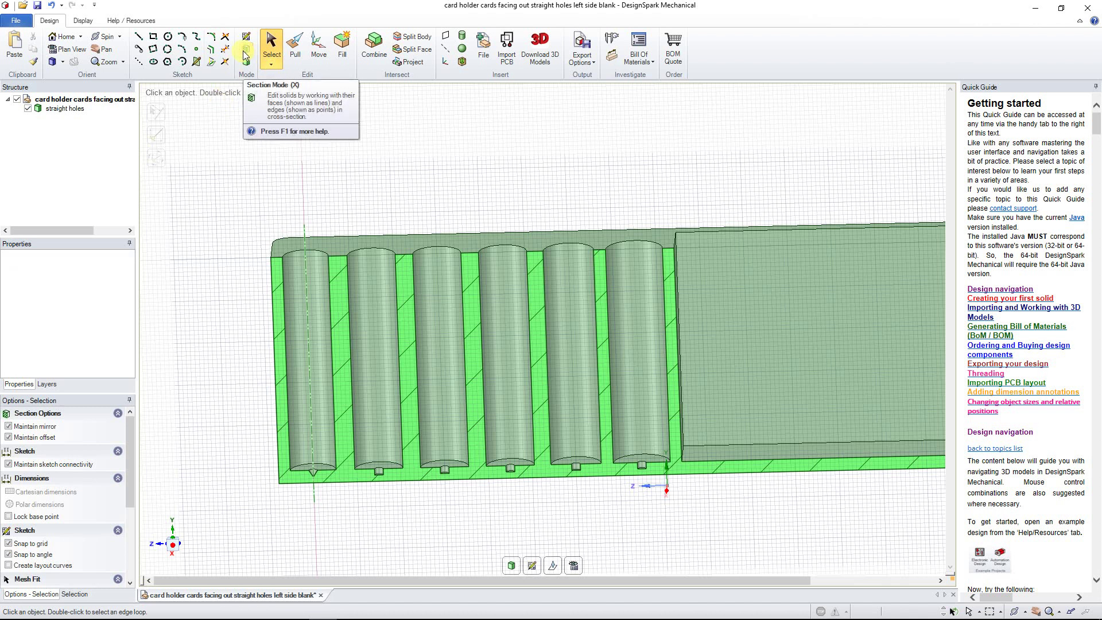
{"action": "left_click", "coordinate": [73, 51]}
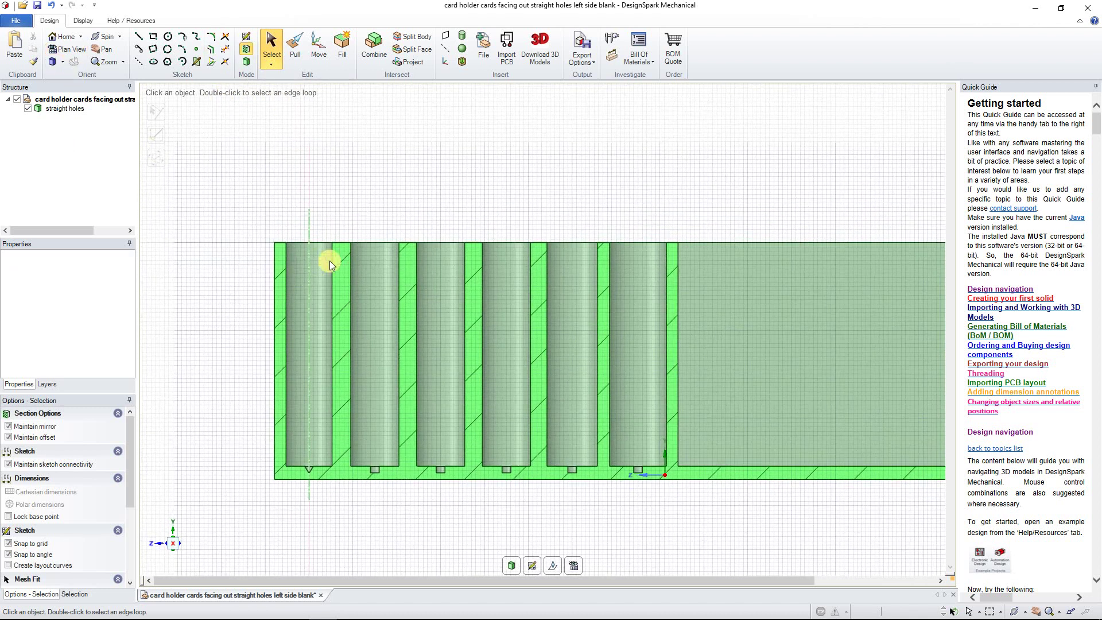
{"action": "scroll", "coordinate": [351, 483], "scroll_direction": "up", "scroll_amount": 5}
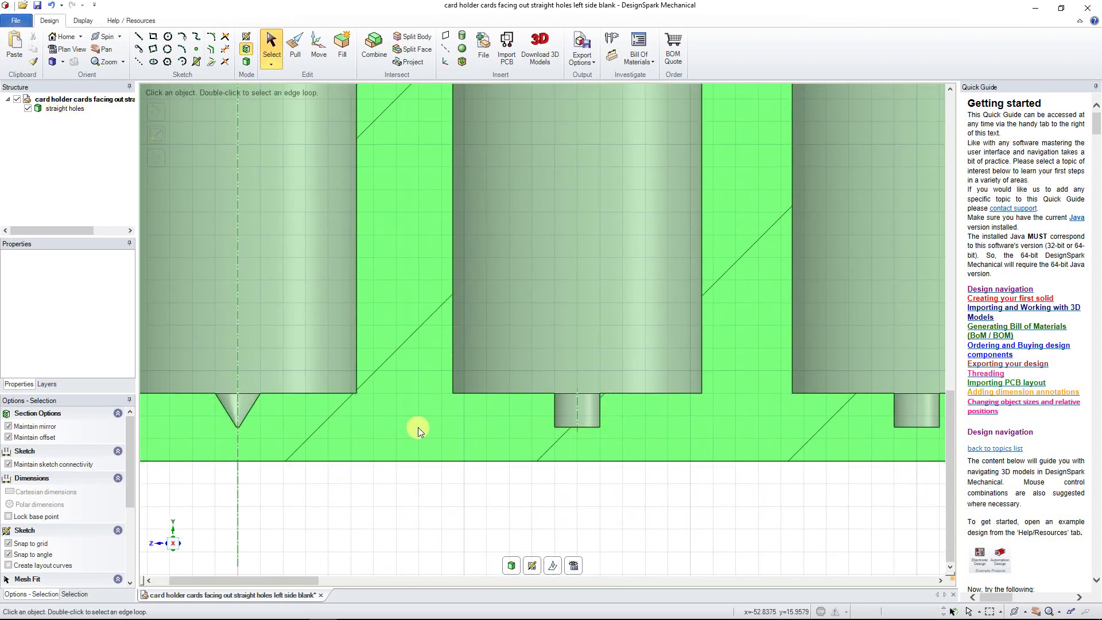
{"action": "scroll", "coordinate": [431, 447], "scroll_direction": "down", "scroll_amount": 5}
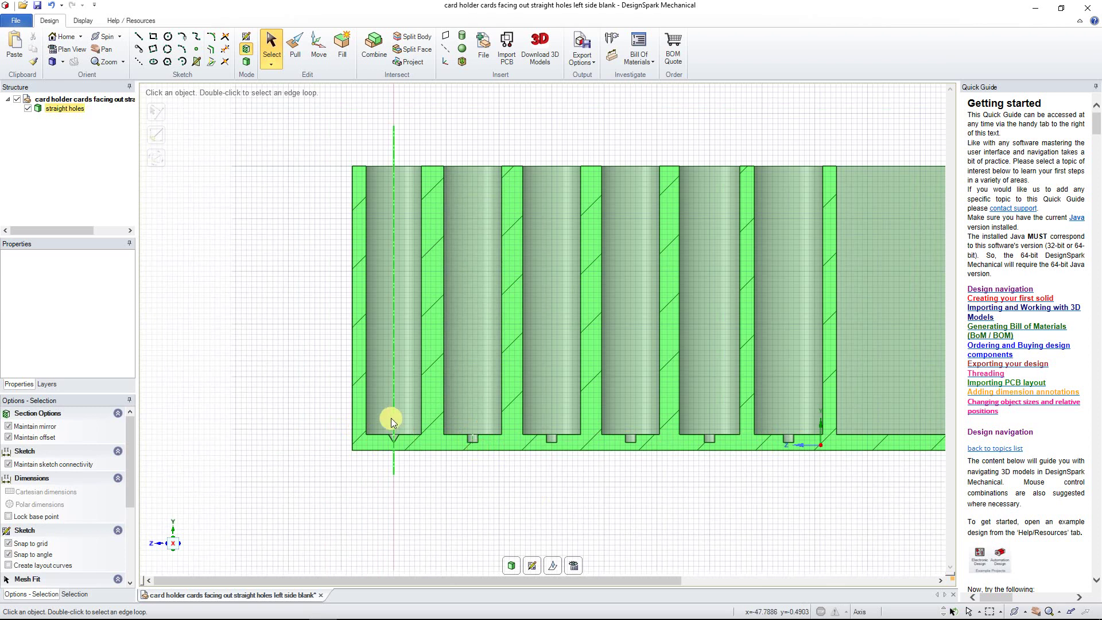
{"action": "scroll", "coordinate": [391, 418], "scroll_direction": "up", "scroll_amount": 3}
{"action": "scroll", "coordinate": [395, 431], "scroll_direction": "down", "scroll_amount": 4}
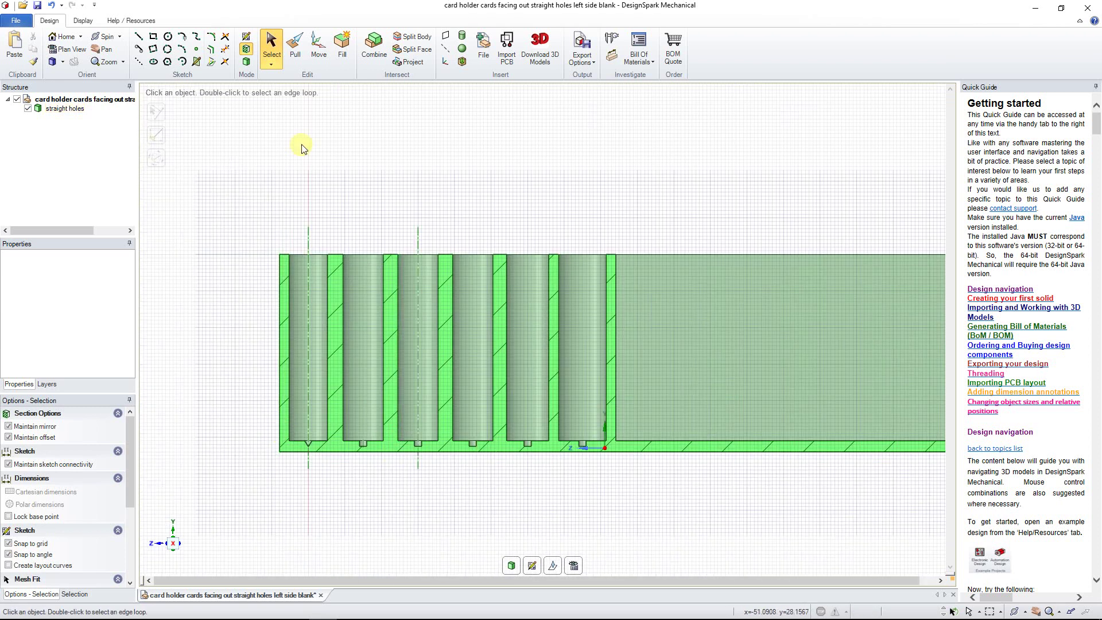
Step: Return to 3D mode, start Pull and select the bottom edge of the small centre recess in the second hole from the outer end
{"action": "left_click", "coordinate": [246, 62]}
{"action": "middle_click_drag", "start_coordinate": [549, 159], "coordinate": [554, 322]}
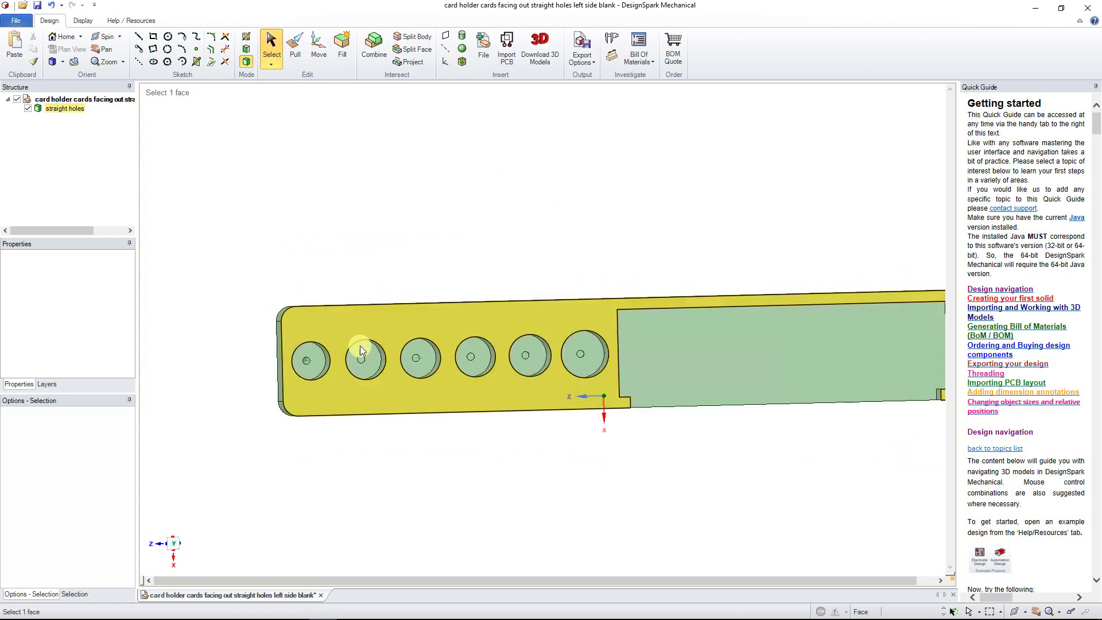
{"action": "scroll", "coordinate": [363, 347], "scroll_direction": "up", "scroll_amount": 6}
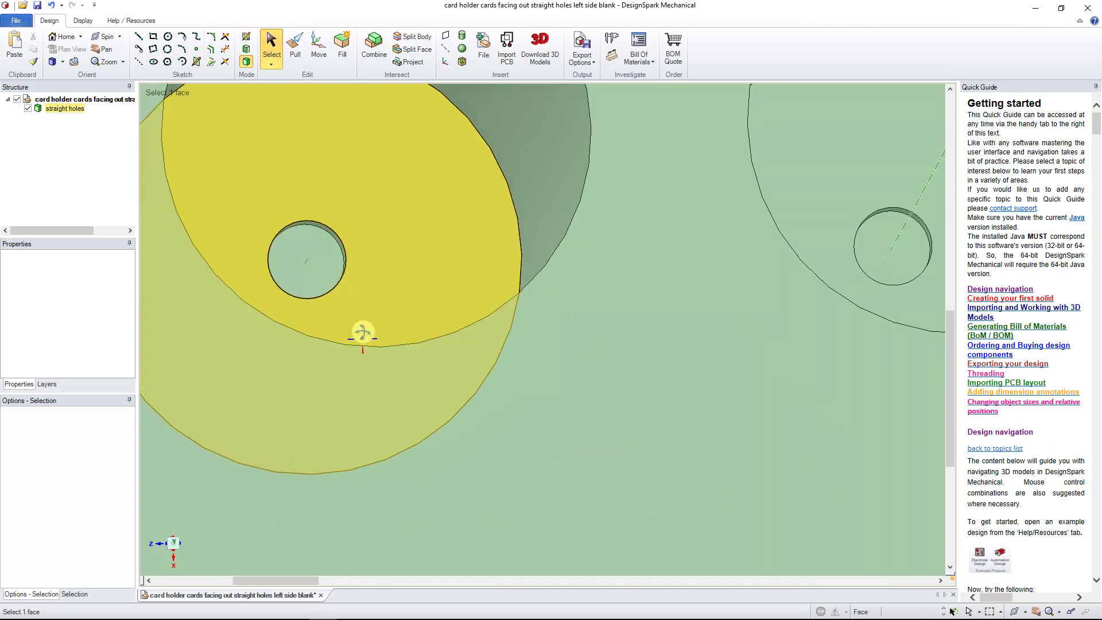
{"action": "scroll", "coordinate": [352, 219], "scroll_direction": "up", "scroll_amount": 3}
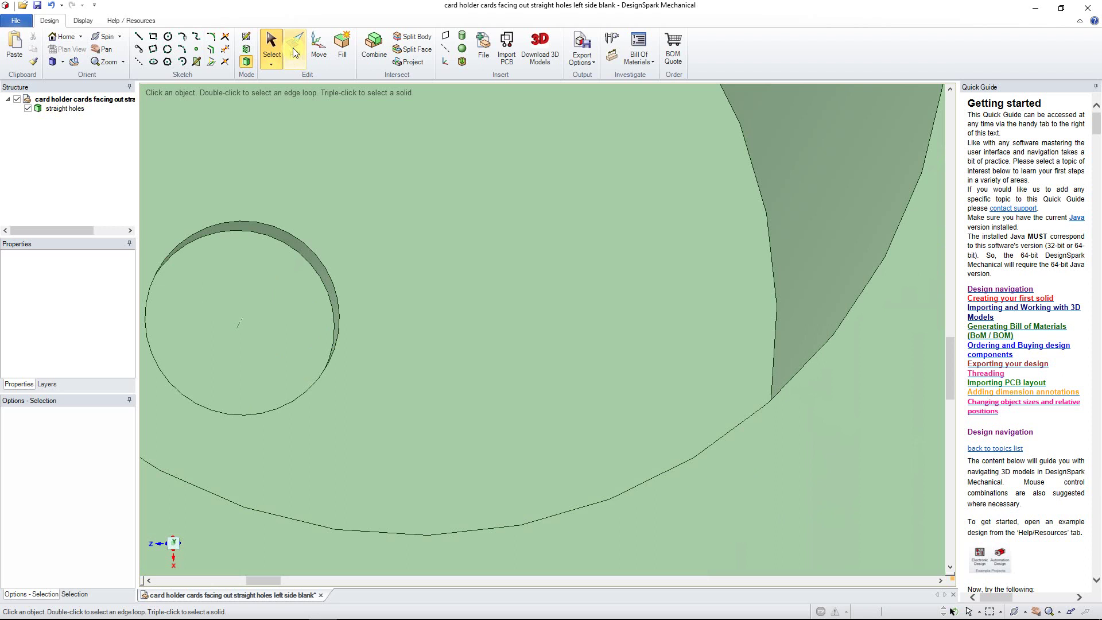
{"action": "left_click", "coordinate": [293, 51]}
{"action": "scroll", "coordinate": [288, 284], "scroll_direction": "up", "scroll_amount": 2}
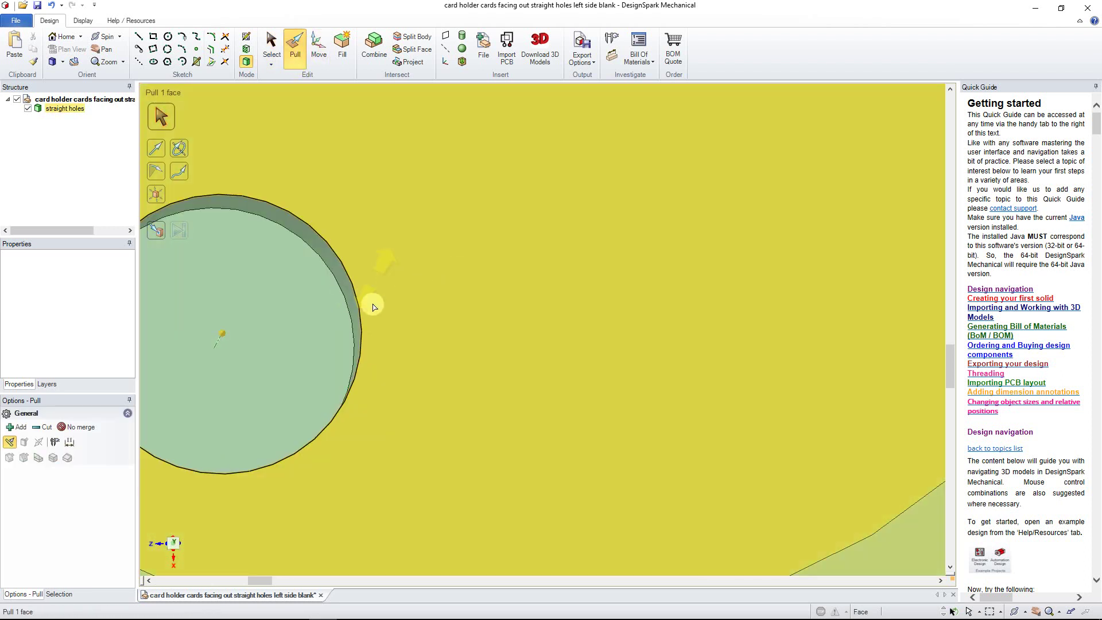
{"action": "left_click", "coordinate": [343, 306]}
{"action": "left_click", "coordinate": [366, 286]}
{"action": "left_click", "coordinate": [291, 54]}
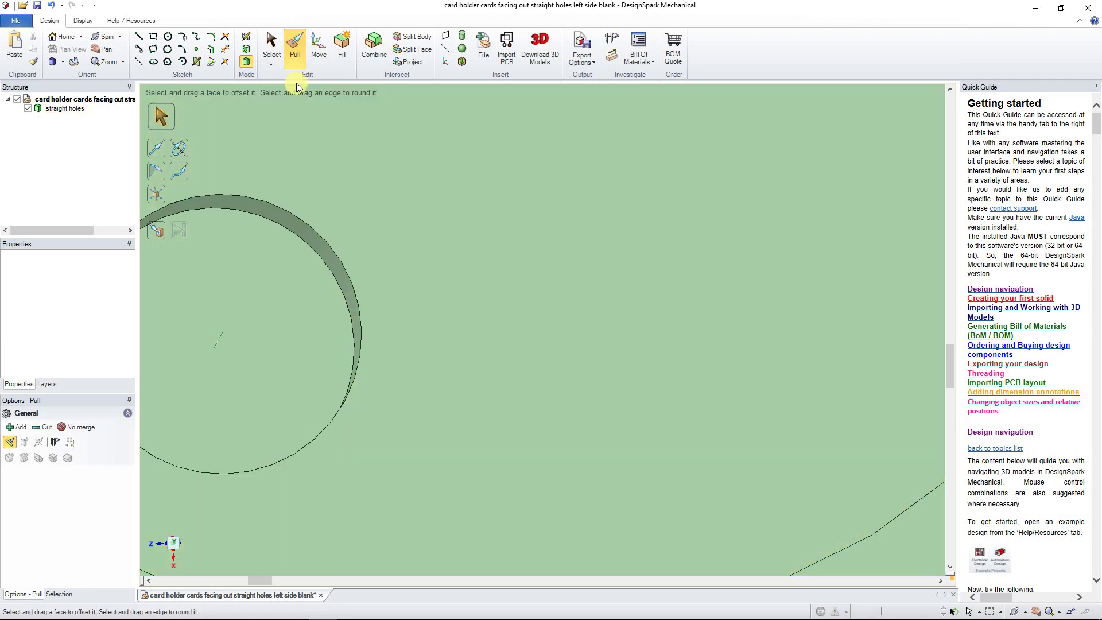
{"action": "scroll", "coordinate": [339, 284], "scroll_direction": "up", "scroll_amount": 1}
{"action": "left_click", "coordinate": [344, 280]}
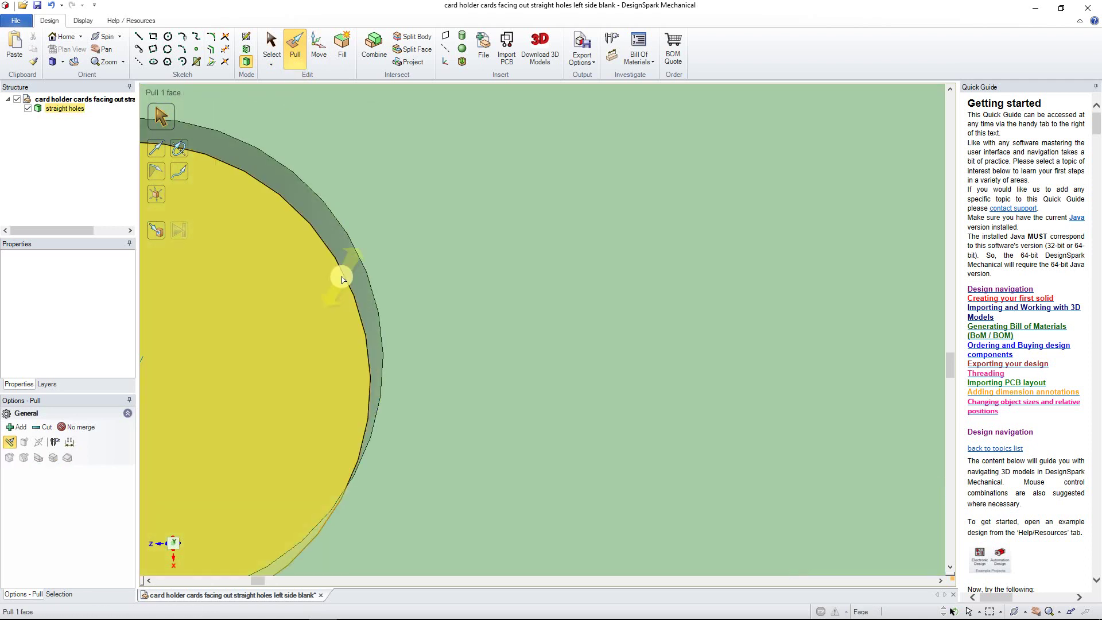
{"action": "scroll", "coordinate": [224, 322], "scroll_direction": "down", "scroll_amount": 2}
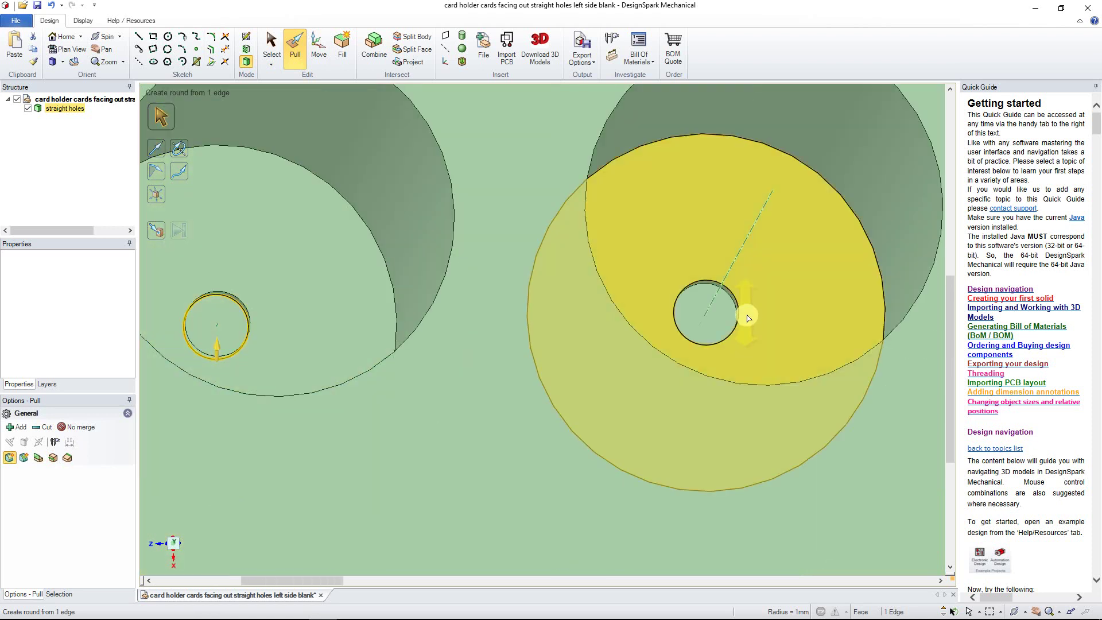
Step: Add the bottom edges of the centre recesses in the third and fourth holes to the Pull selection
{"action": "scroll", "coordinate": [733, 298], "scroll_direction": "up", "scroll_amount": 4}
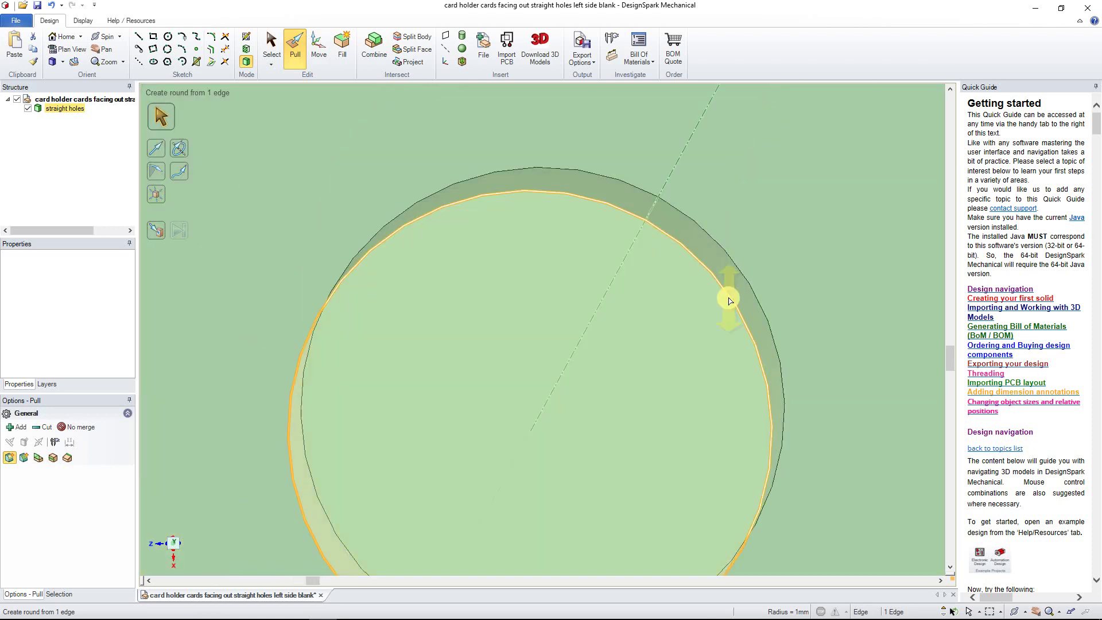
{"action": "scroll", "coordinate": [638, 320], "scroll_direction": "down", "scroll_amount": 4}
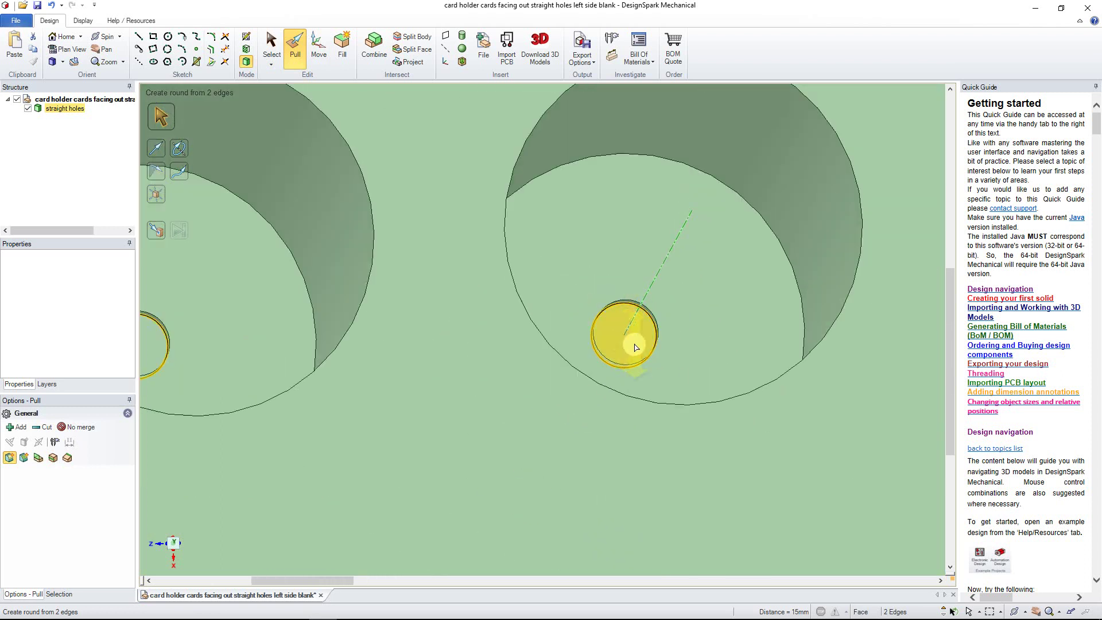
{"action": "scroll", "coordinate": [636, 332], "scroll_direction": "down", "scroll_amount": 1}
{"action": "scroll", "coordinate": [557, 375], "scroll_direction": "right", "scroll_amount": 8, "text": "shift"}
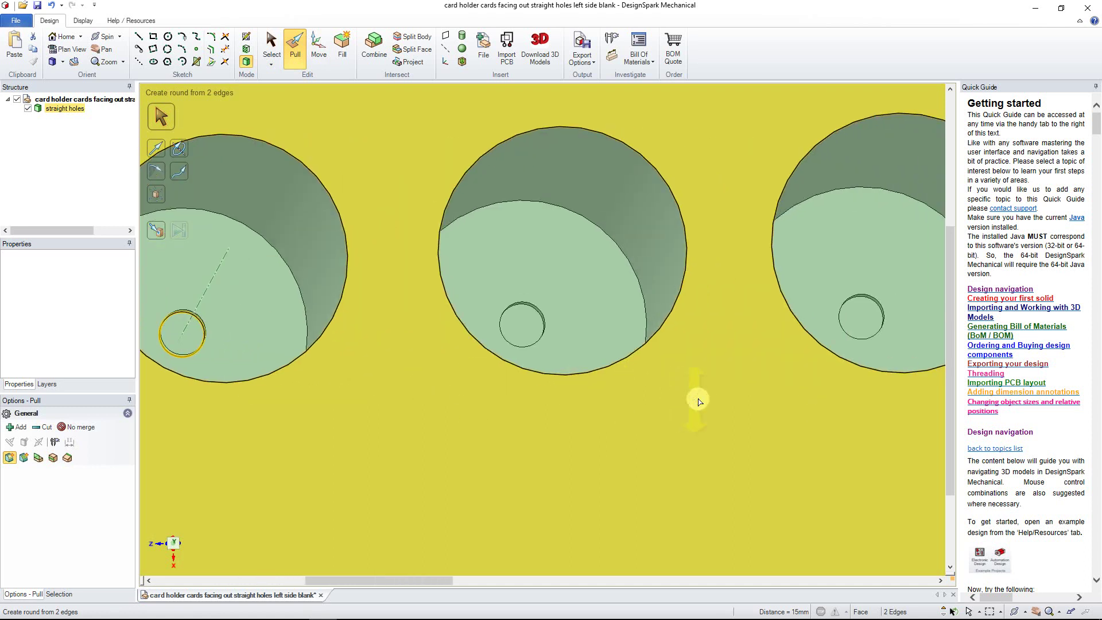
{"action": "scroll", "coordinate": [574, 400], "scroll_direction": "left", "scroll_amount": 2, "text": "shift"}
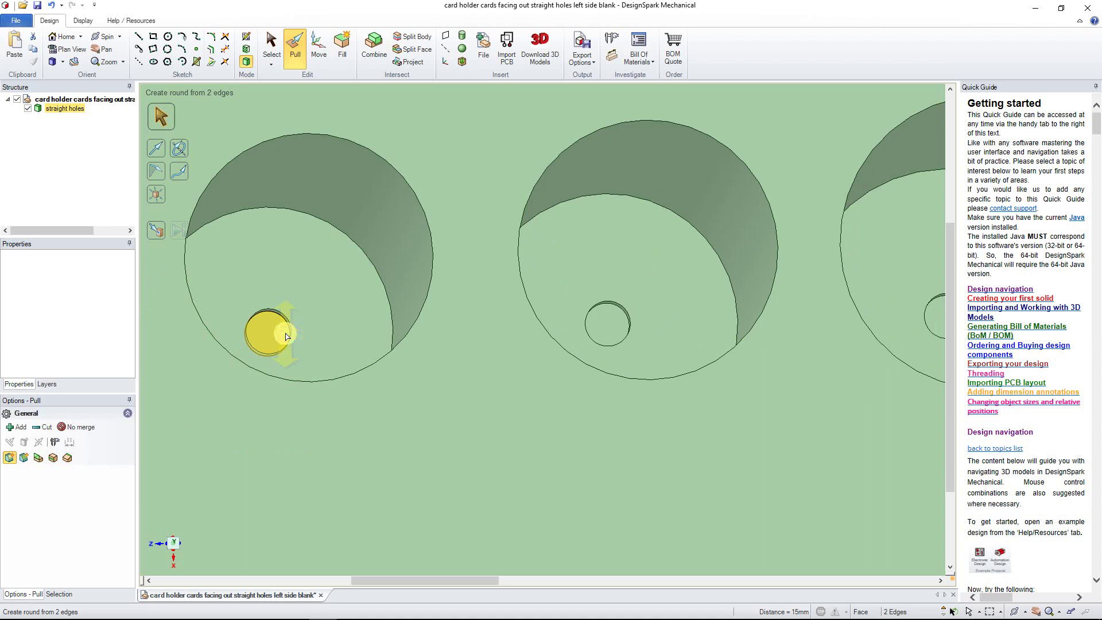
{"action": "scroll", "coordinate": [270, 316], "scroll_direction": "up", "scroll_amount": 6}
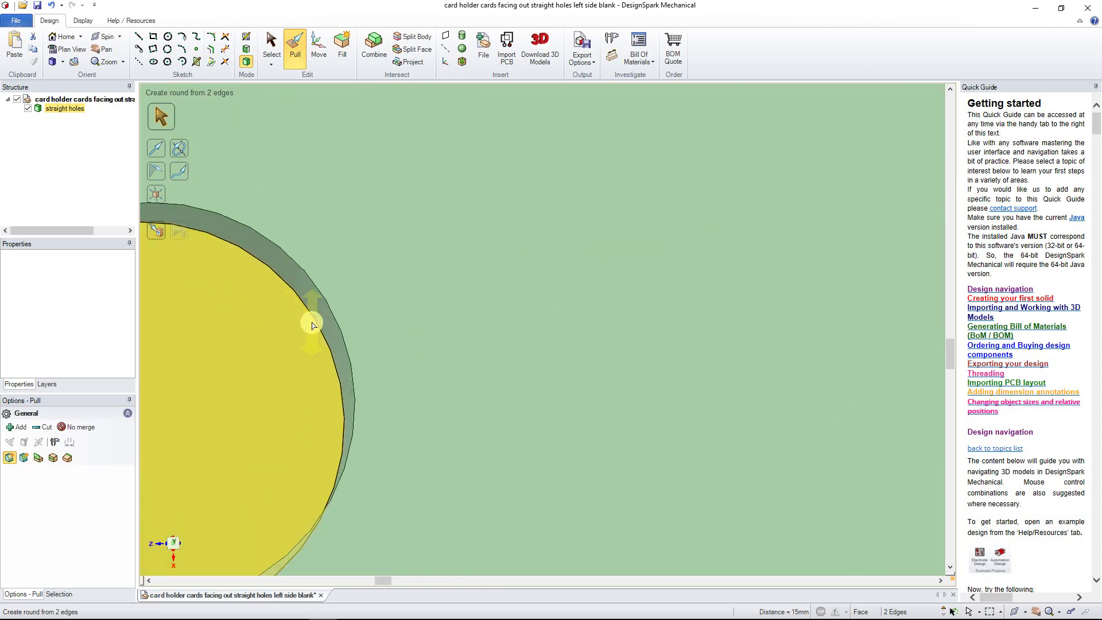
{"action": "left_click", "coordinate": [317, 328], "text": "ctrl"}
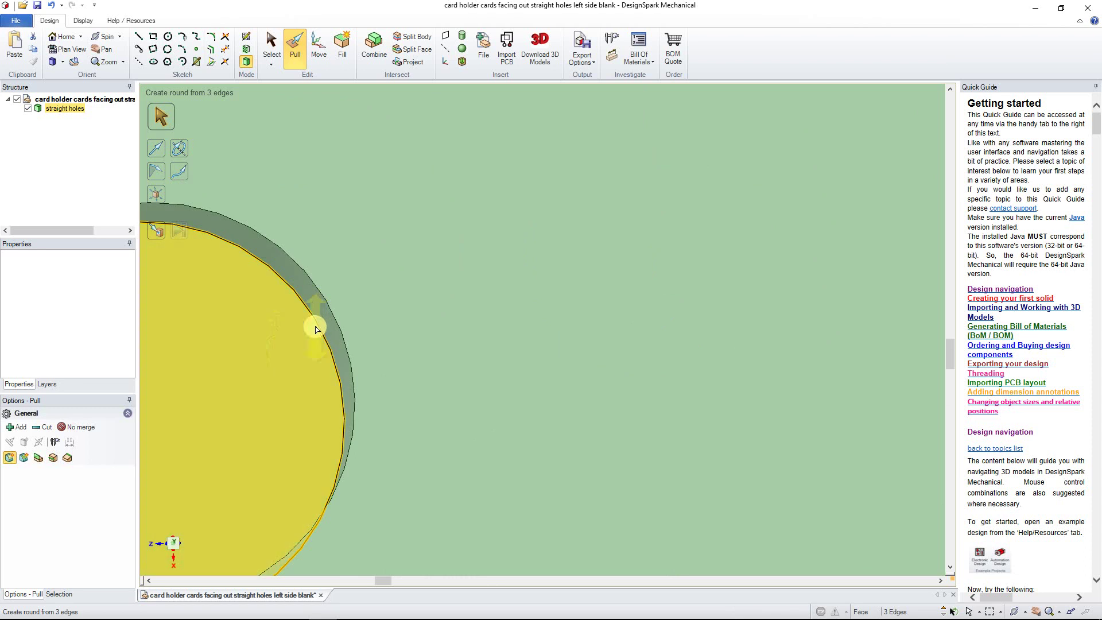
Step: Add the bottom edges of the centre recesses in the fifth and sixth holes to the Pull selection
{"action": "scroll", "coordinate": [247, 327], "scroll_direction": "down", "scroll_amount": 4}
{"action": "scroll", "coordinate": [278, 327], "scroll_direction": "up", "scroll_amount": 4}
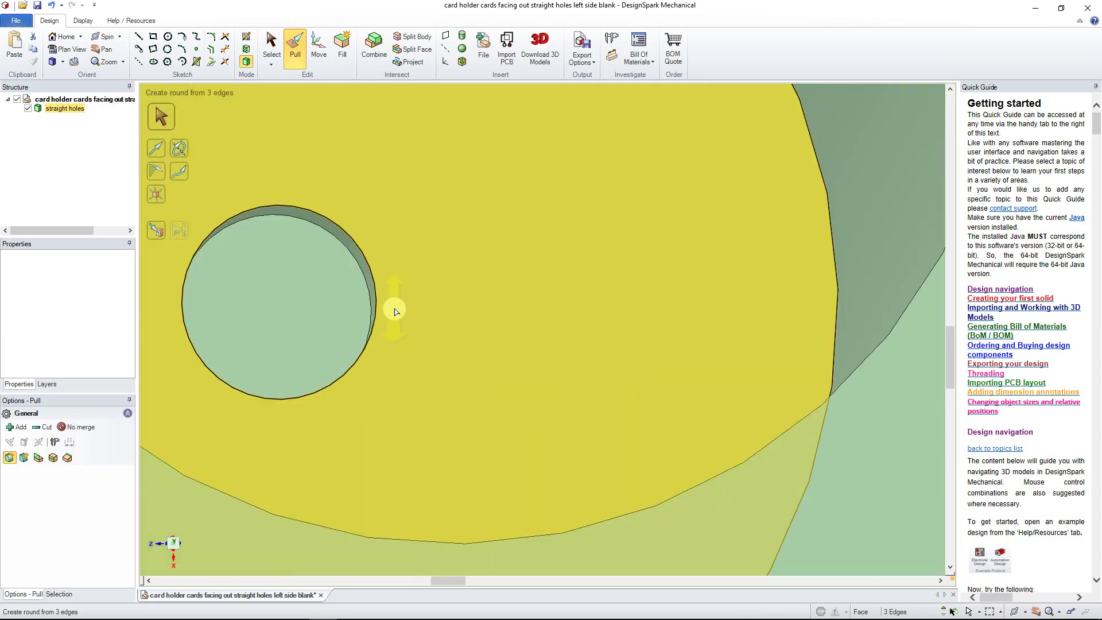
{"action": "left_click", "coordinate": [369, 290], "text": "ctrl"}
{"action": "scroll", "coordinate": [364, 288], "scroll_direction": "up", "scroll_amount": 5}
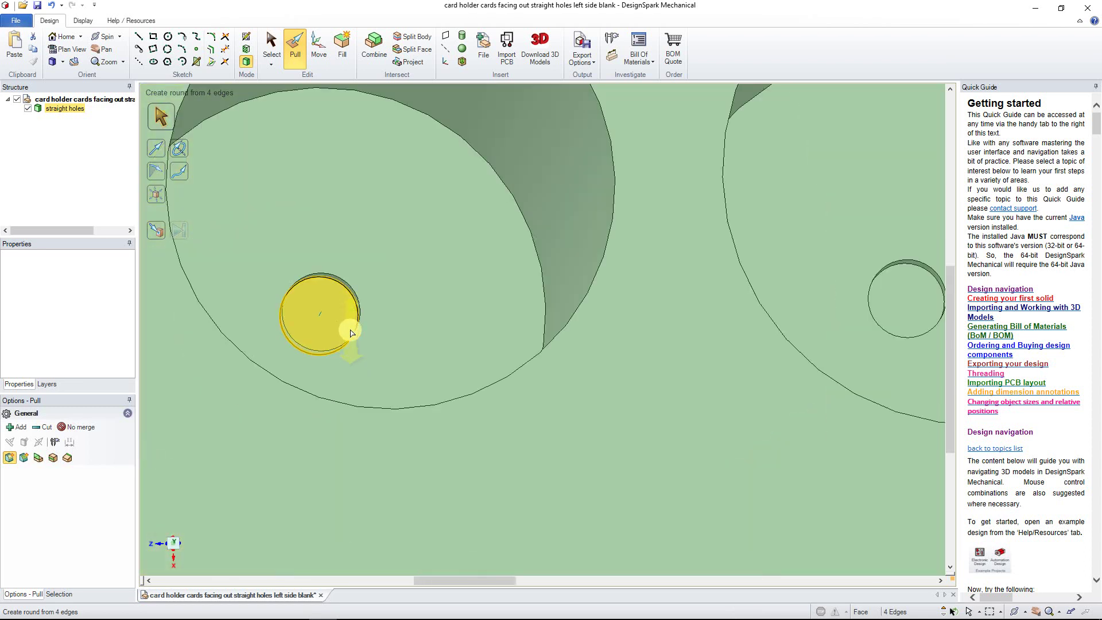
{"action": "scroll", "coordinate": [613, 304], "scroll_direction": "up", "scroll_amount": 3}
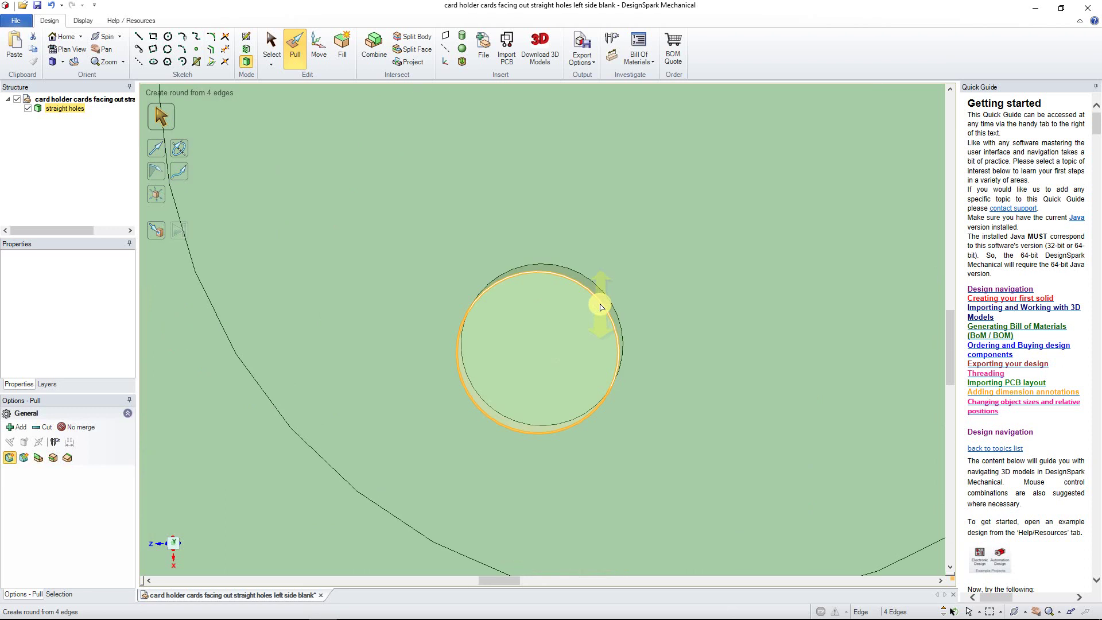
{"action": "left_click", "coordinate": [601, 307], "text": "ctrl"}
{"action": "scroll", "coordinate": [574, 319], "scroll_direction": "down", "scroll_amount": 5}
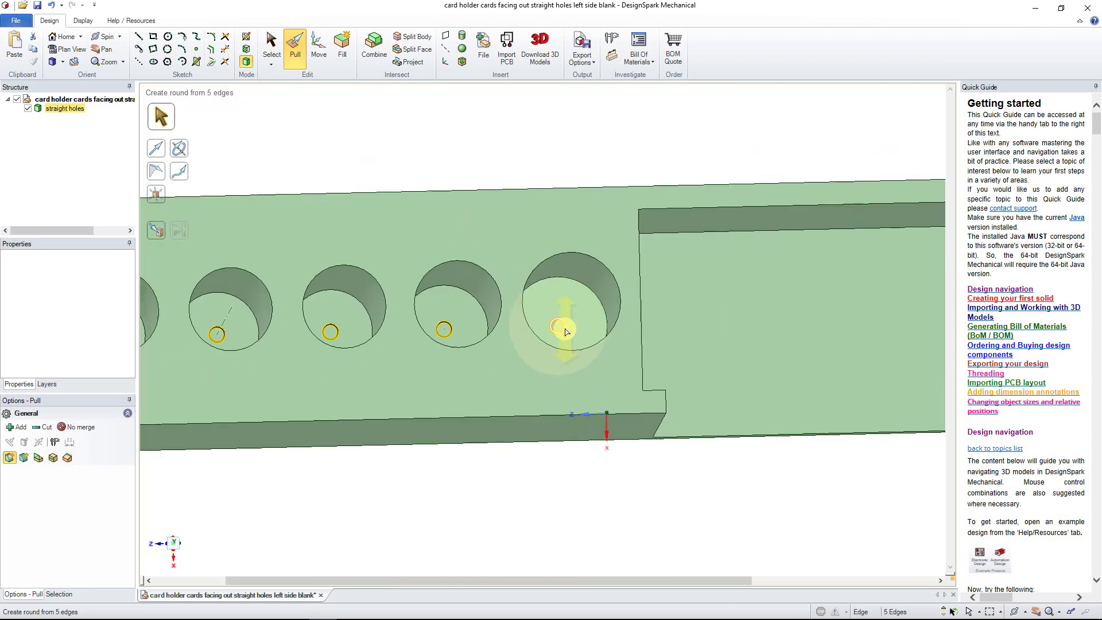
Step: Check the selected bottom edge of the second hole's recess up close, deselecting and reselecting it
{"action": "scroll", "coordinate": [458, 343], "scroll_direction": "down", "scroll_amount": 3}
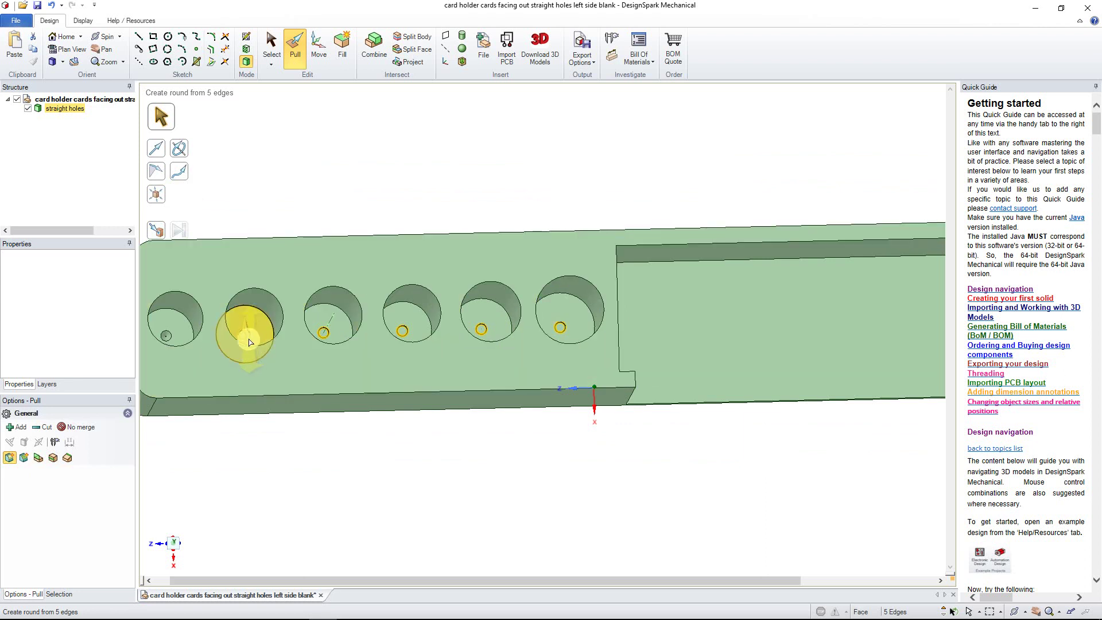
{"action": "scroll", "coordinate": [246, 333], "scroll_direction": "up", "scroll_amount": 6}
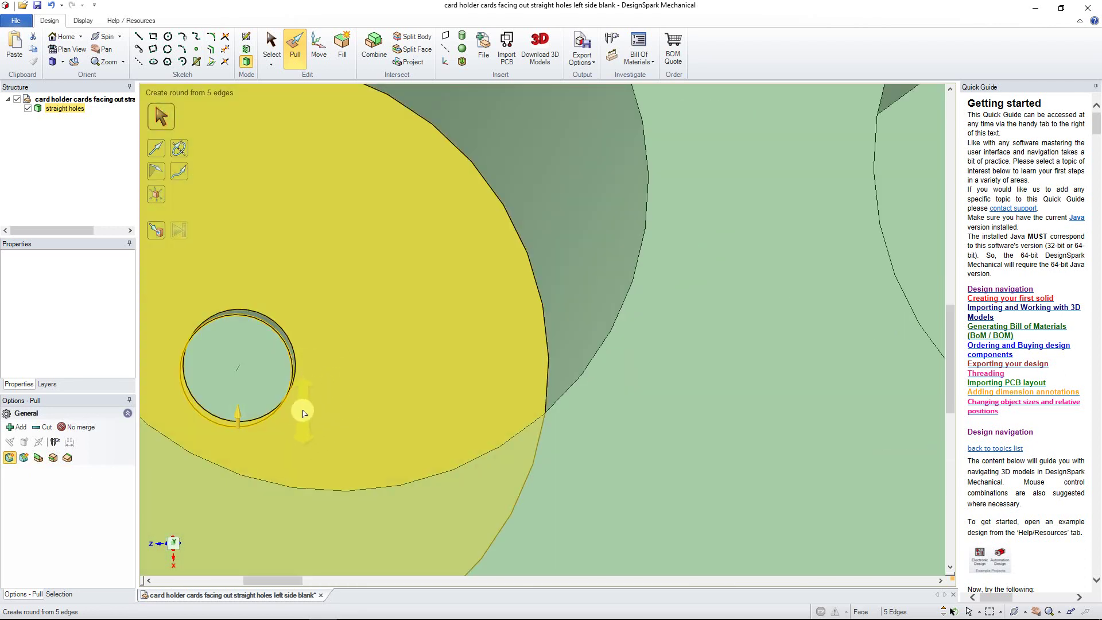
{"action": "middle_click_drag", "start_coordinate": [303, 412], "coordinate": [442, 327]}
{"action": "scroll", "coordinate": [480, 334], "scroll_direction": "up", "scroll_amount": 4}
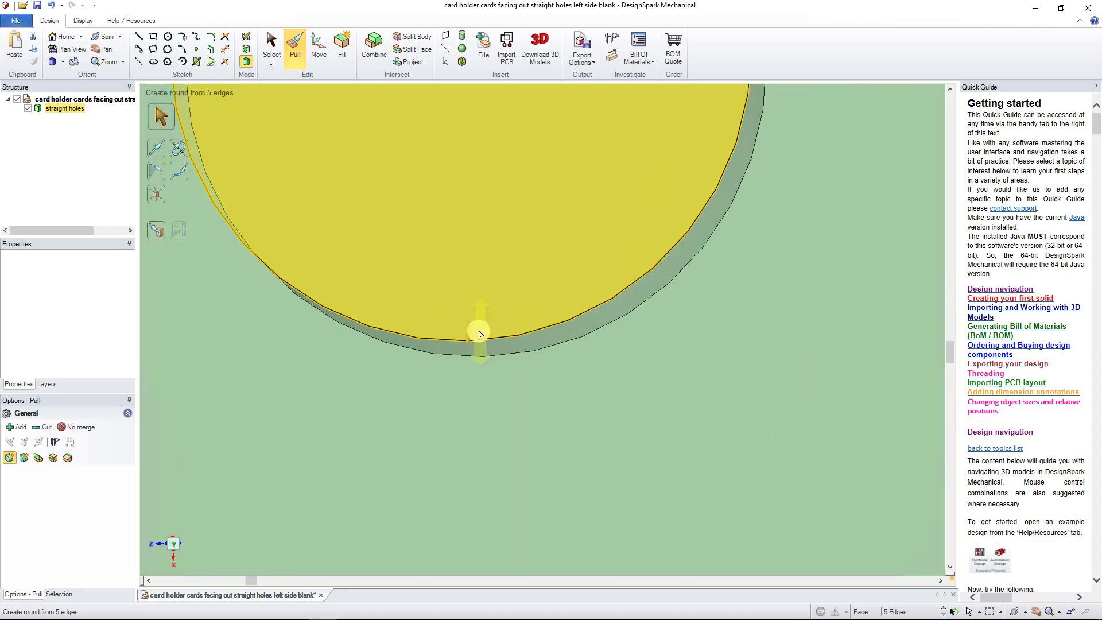
{"action": "scroll", "coordinate": [470, 333], "scroll_direction": "up", "scroll_amount": 3}
{"action": "scroll", "coordinate": [432, 339], "scroll_direction": "down", "scroll_amount": 4}
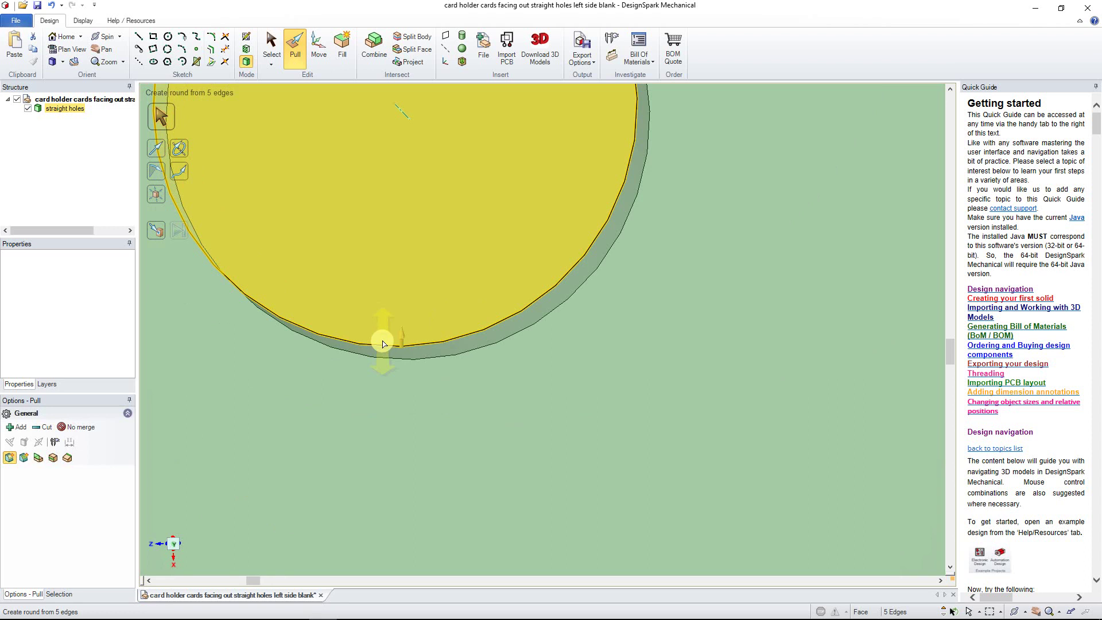
{"action": "scroll", "coordinate": [411, 340], "scroll_direction": "up", "scroll_amount": 2}
{"action": "scroll", "coordinate": [429, 338], "scroll_direction": "up", "scroll_amount": 1}
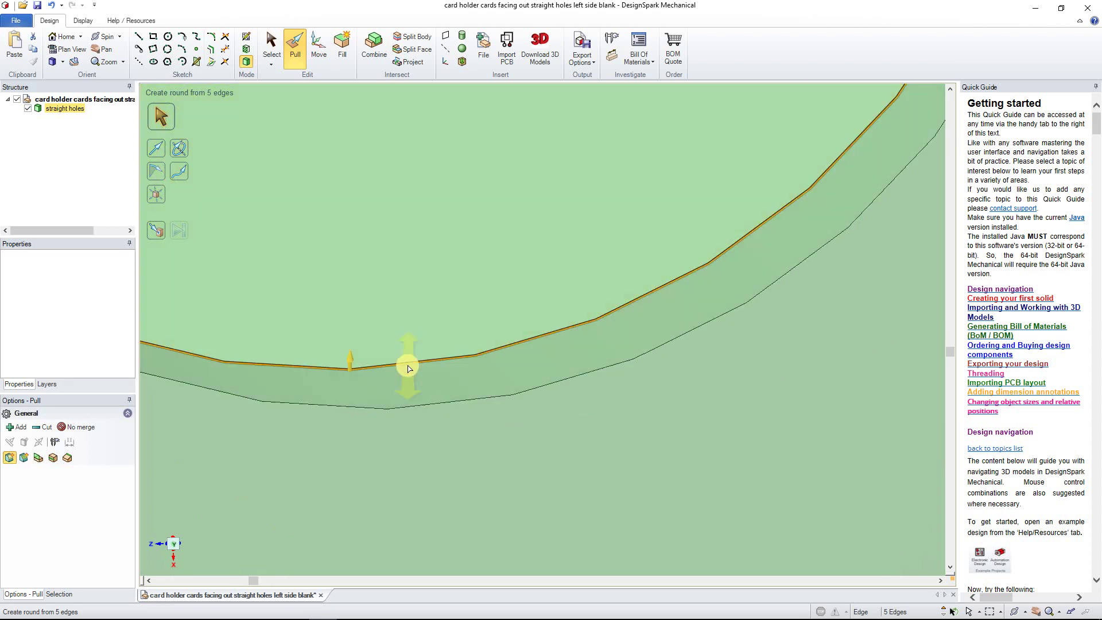
{"action": "scroll", "coordinate": [408, 368], "scroll_direction": "down", "scroll_amount": 4}
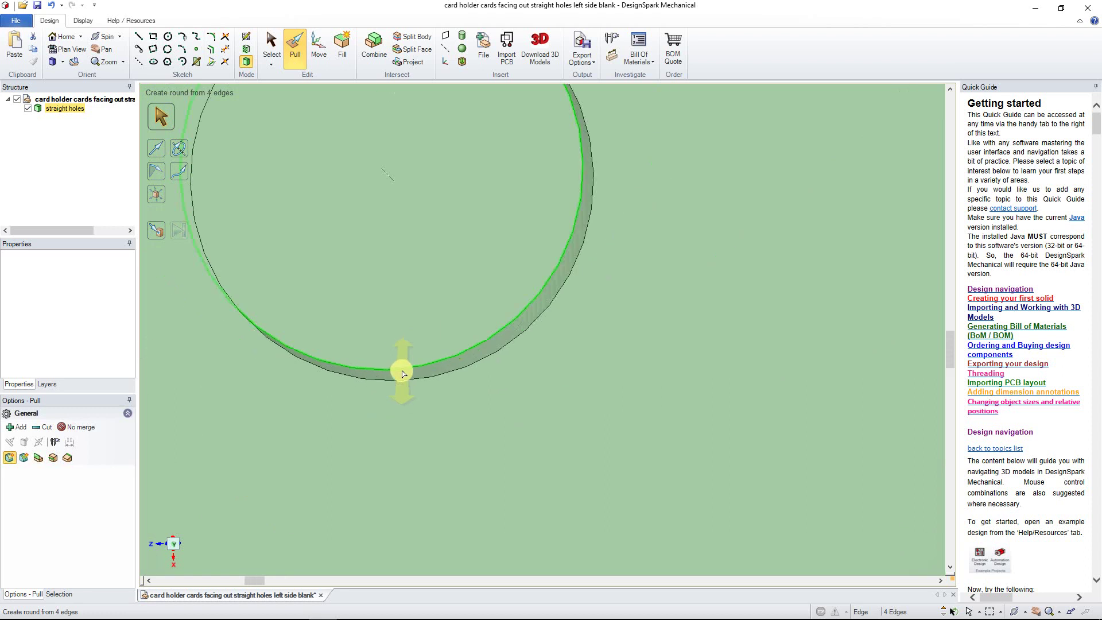
{"action": "scroll", "coordinate": [470, 330], "scroll_direction": "up", "scroll_amount": 3}
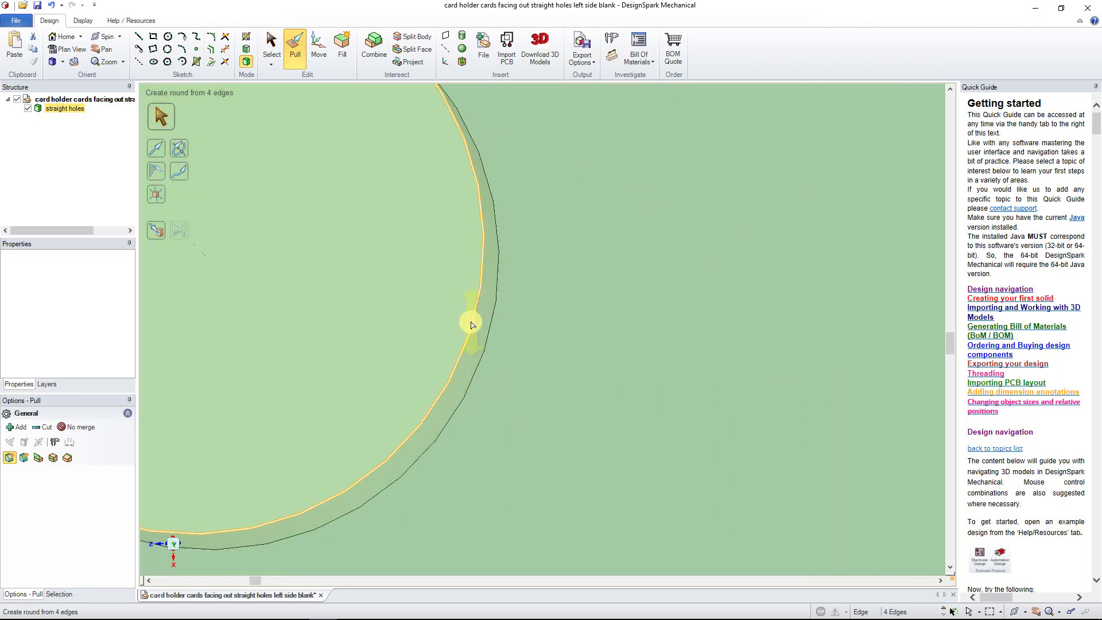
{"action": "left_click", "coordinate": [471, 325], "text": "ctrl"}
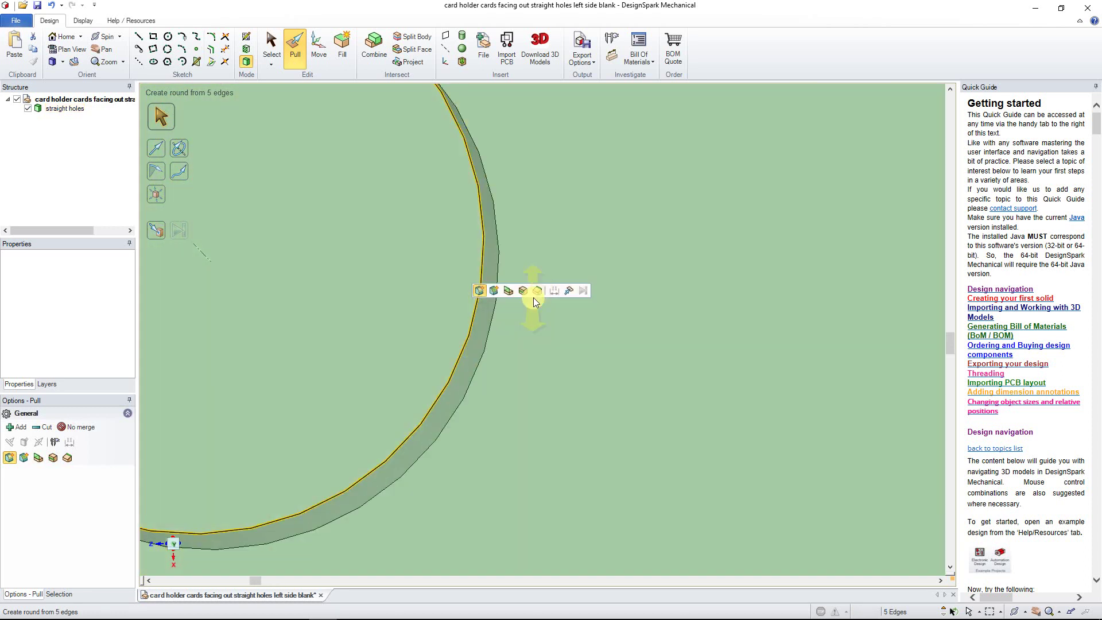
Step: Apply the Pivot Edge option and pivot the five selected recess bottom edges inward by about 1.06 mm to taper the recesses into cones
{"action": "left_click", "coordinate": [539, 293]}
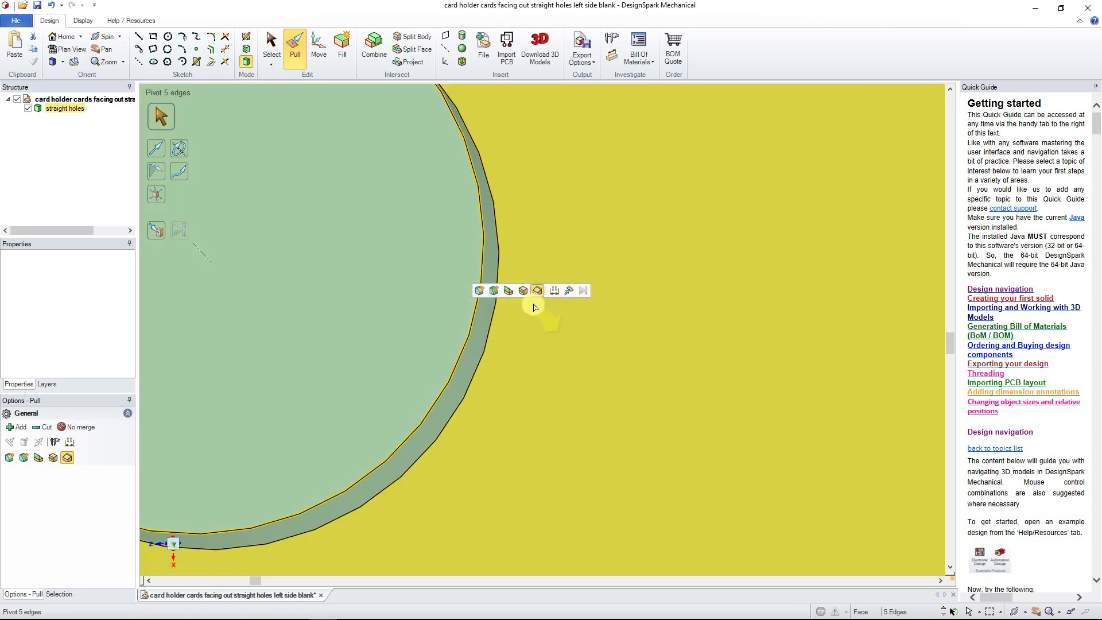
{"action": "scroll", "coordinate": [442, 369], "scroll_direction": "down", "scroll_amount": 5}
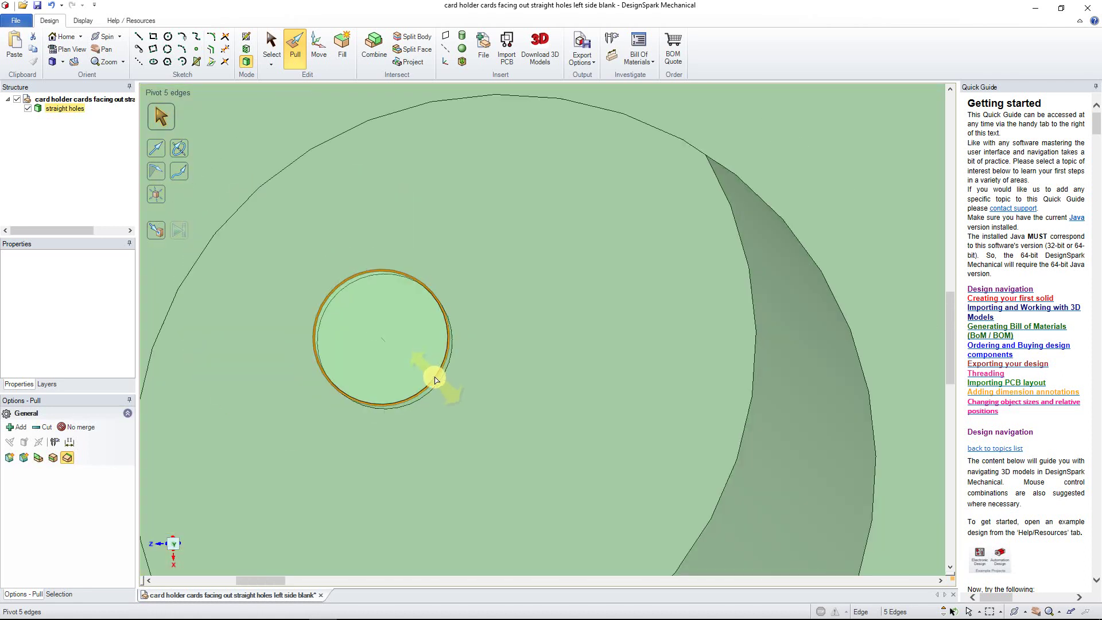
{"action": "scroll", "coordinate": [376, 362], "scroll_direction": "down", "scroll_amount": 3}
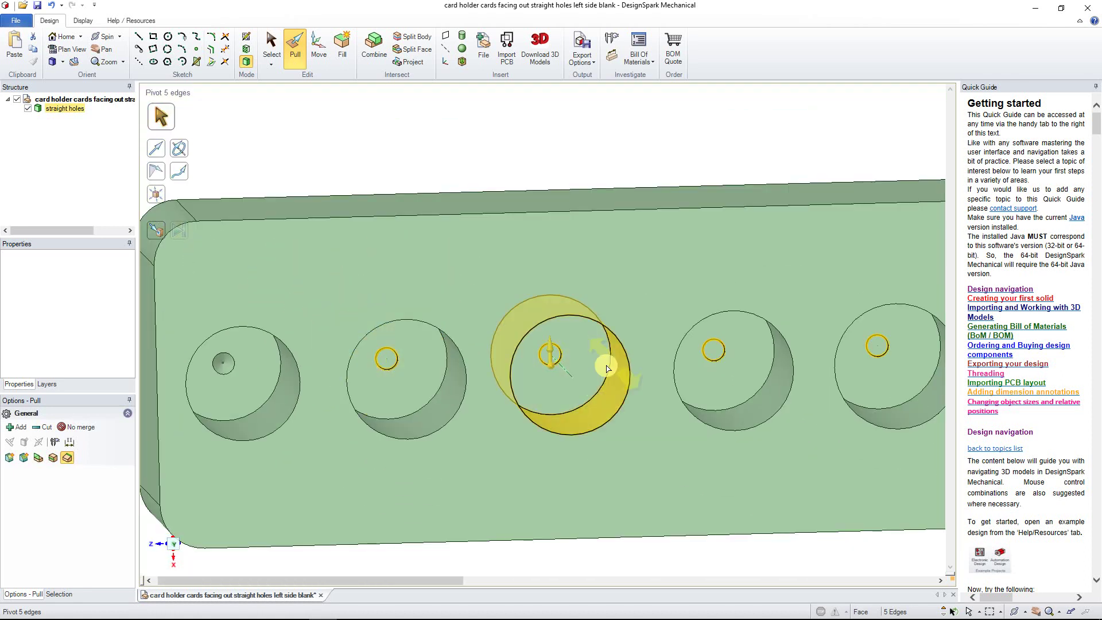
{"action": "scroll", "coordinate": [379, 422], "scroll_direction": "down", "scroll_amount": 1}
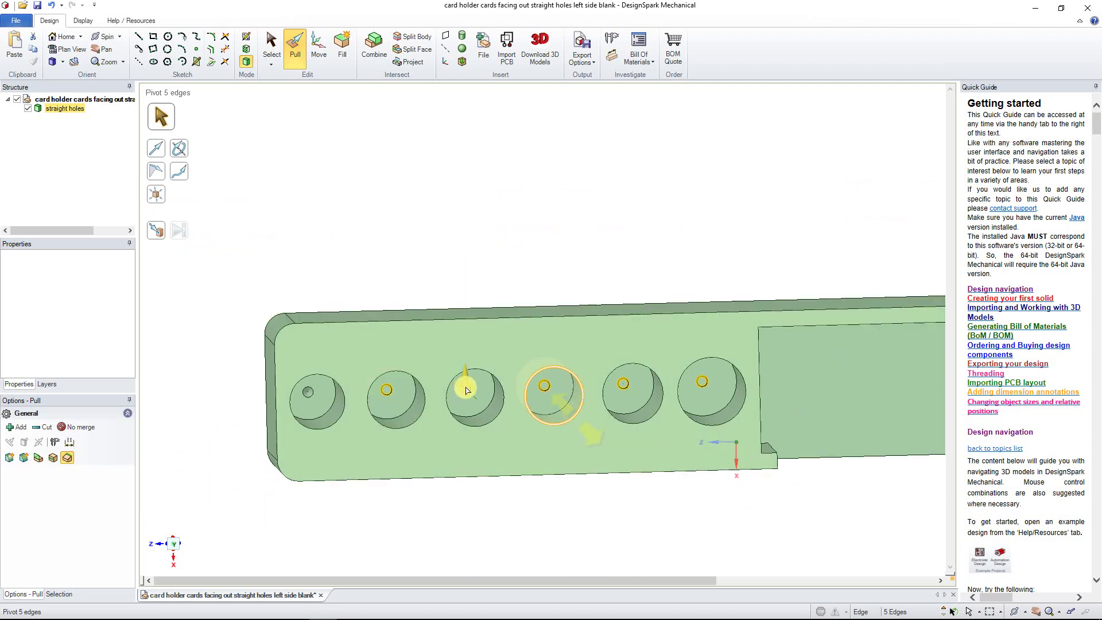
{"action": "scroll", "coordinate": [462, 390], "scroll_direction": "up", "scroll_amount": 6}
{"action": "scroll", "coordinate": [465, 394], "scroll_direction": "up", "scroll_amount": 3}
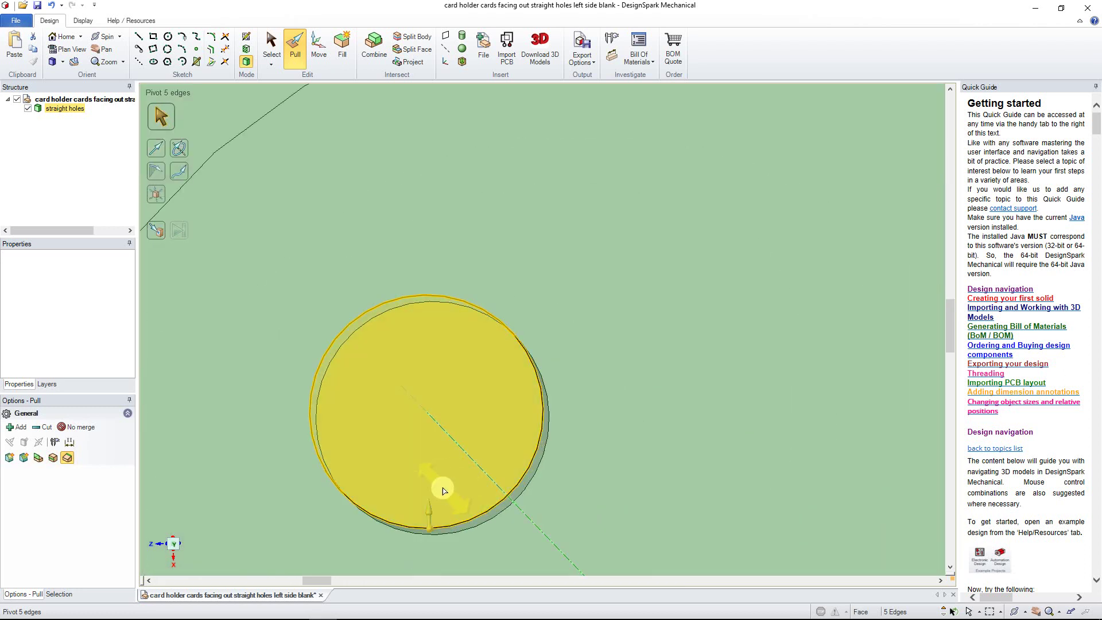
{"action": "scroll", "coordinate": [445, 490], "scroll_direction": "up", "scroll_amount": 2}
{"action": "middle_click_drag", "start_coordinate": [456, 504], "coordinate": [459, 478], "text": "shift"}
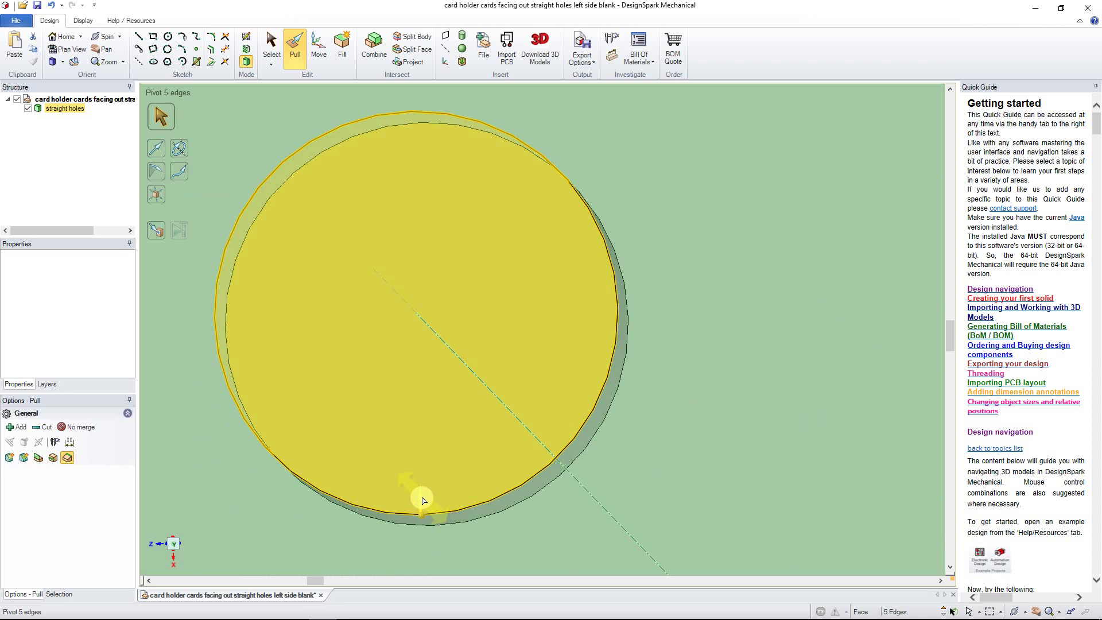
{"action": "left_click_drag", "start_coordinate": [421, 501], "coordinate": [418, 393]}
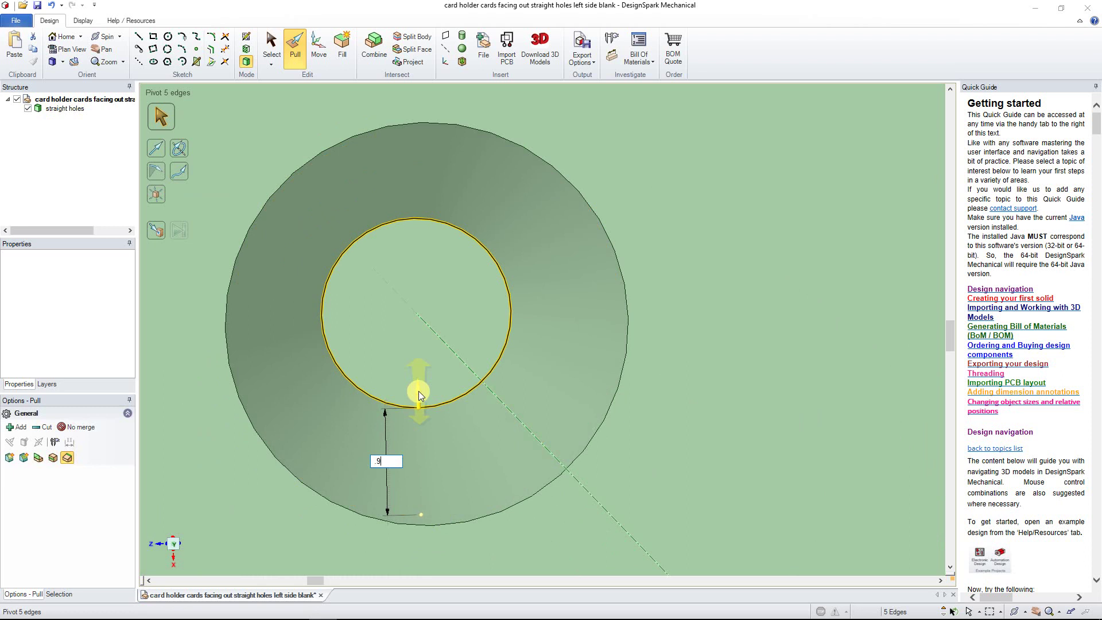
{"action": "left_click_drag", "start_coordinate": [418, 393], "coordinate": [417, 311]}
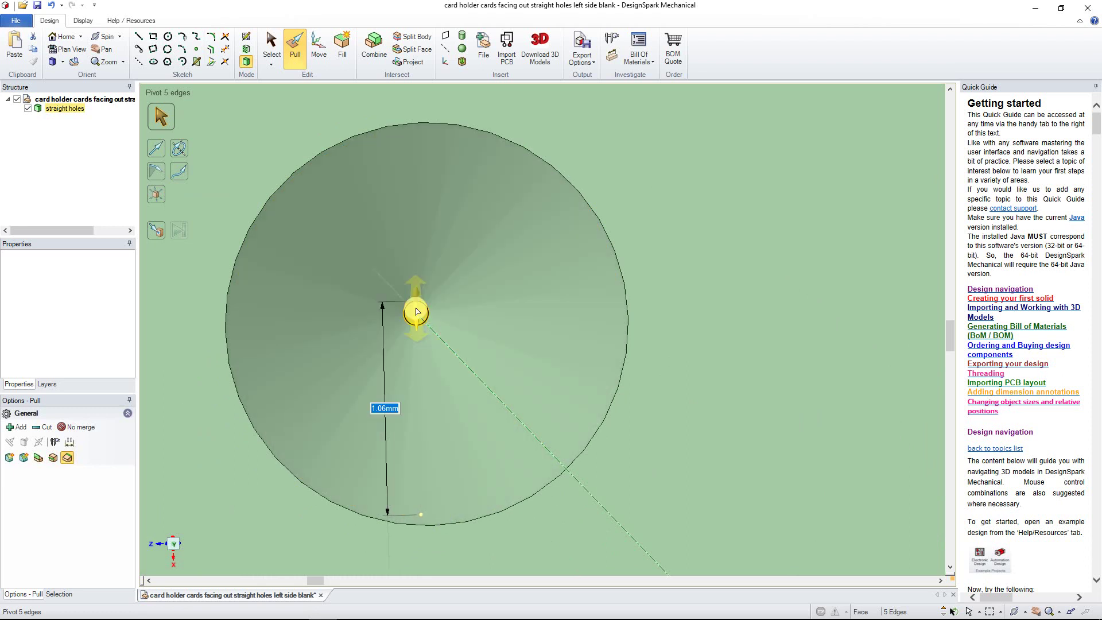
{"action": "scroll", "coordinate": [347, 364], "scroll_direction": "down", "scroll_amount": 6}
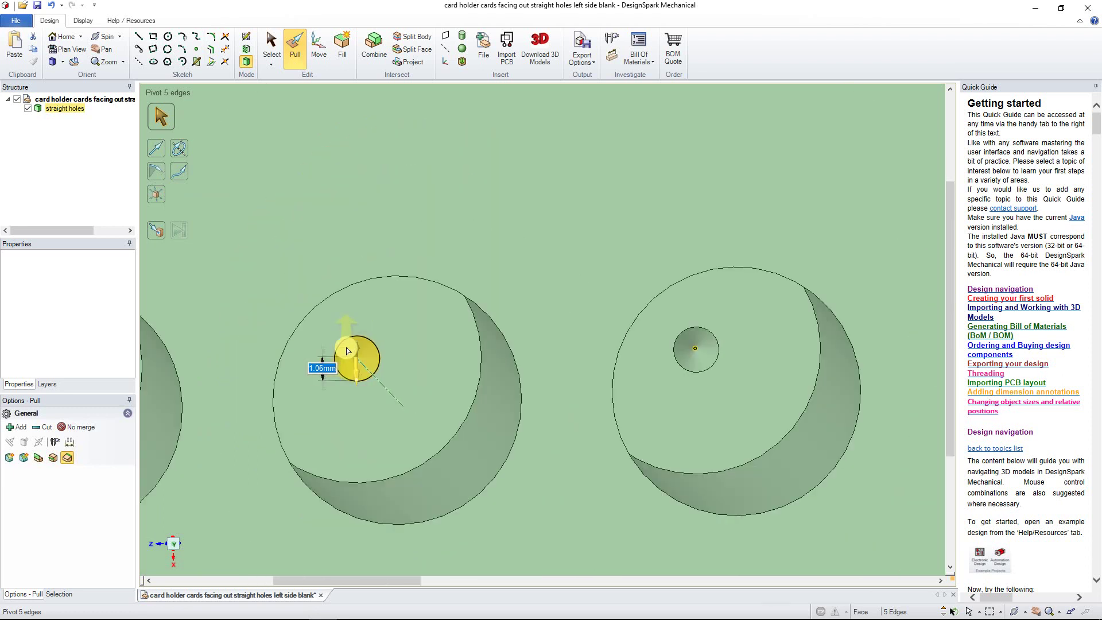
{"action": "scroll", "coordinate": [321, 339], "scroll_direction": "down", "scroll_amount": 4}
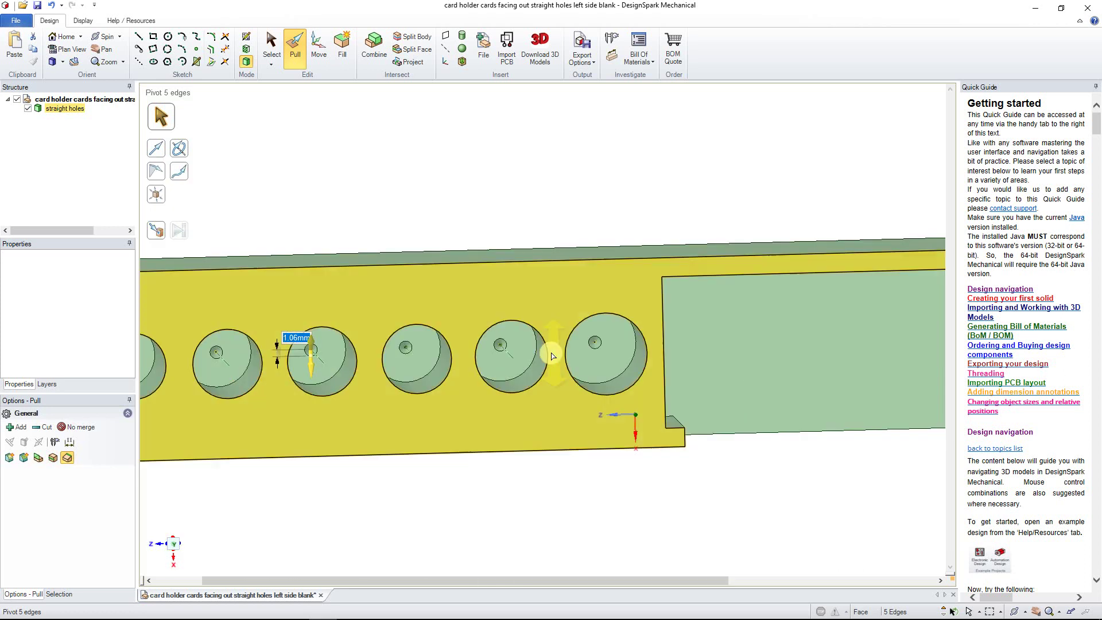
Step: Clear the Pull selection, then section the card holder along the axis of the second hole from its outer end, in plan view
{"action": "left_click", "coordinate": [531, 170]}
{"action": "left_click", "coordinate": [272, 46]}
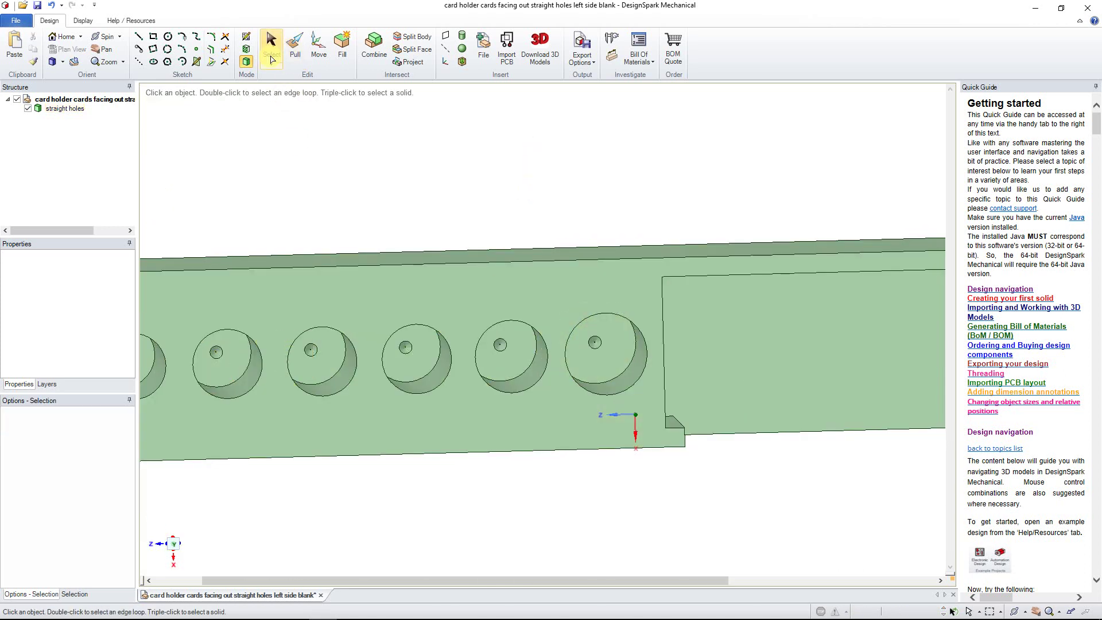
{"action": "scroll", "coordinate": [413, 464], "scroll_direction": "down", "scroll_amount": 2}
{"action": "middle_click_drag", "start_coordinate": [464, 509], "coordinate": [468, 373], "text": "shift"}
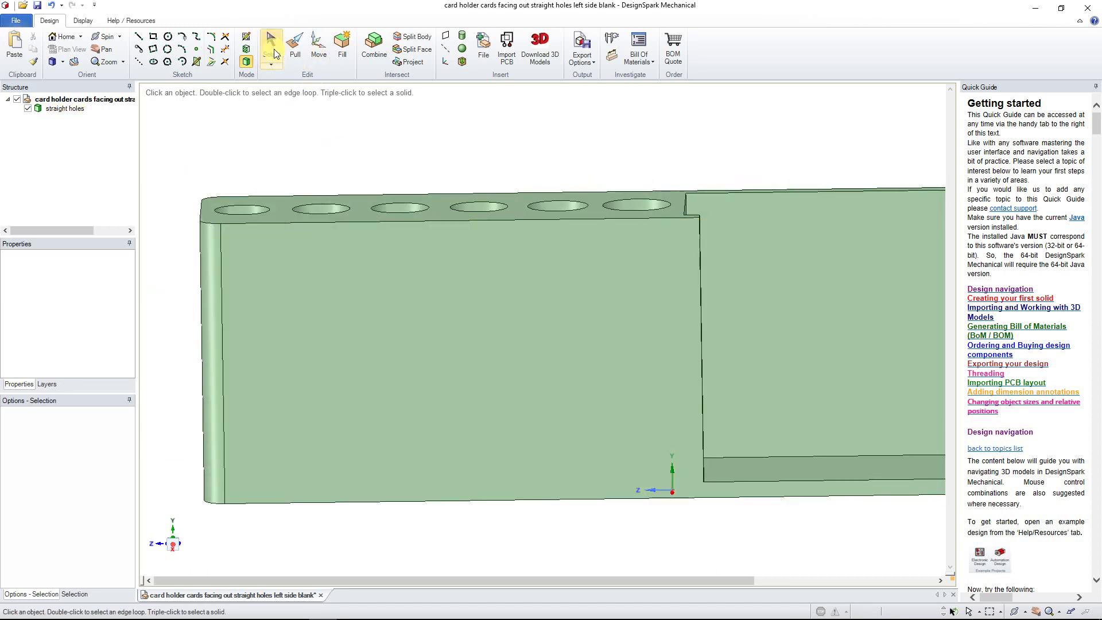
{"action": "left_click", "coordinate": [327, 194]}
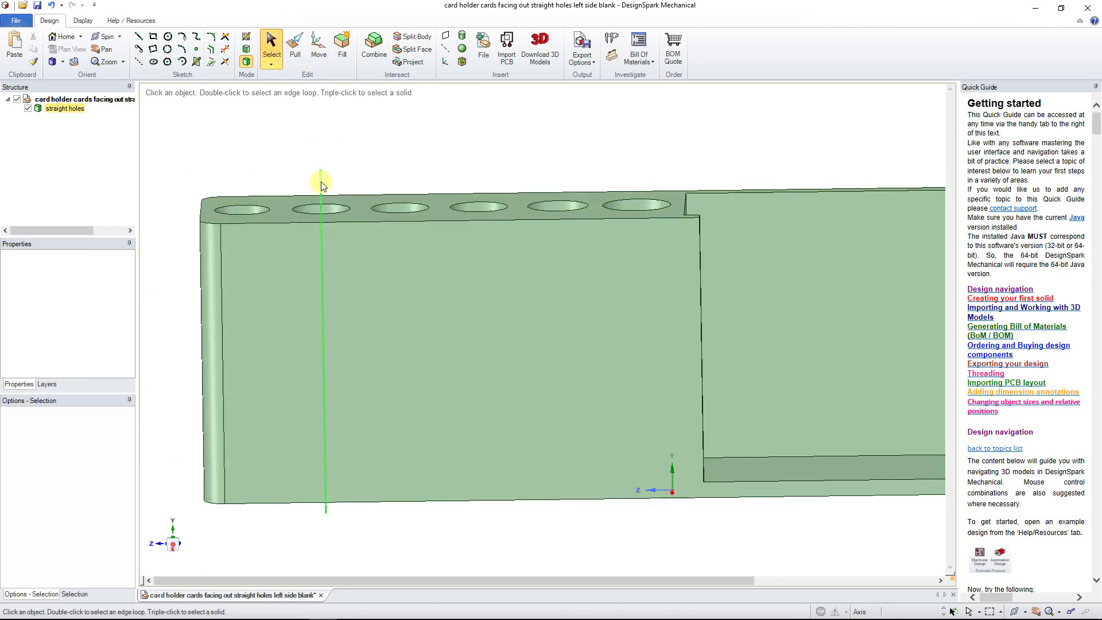
{"action": "left_click", "coordinate": [321, 182]}
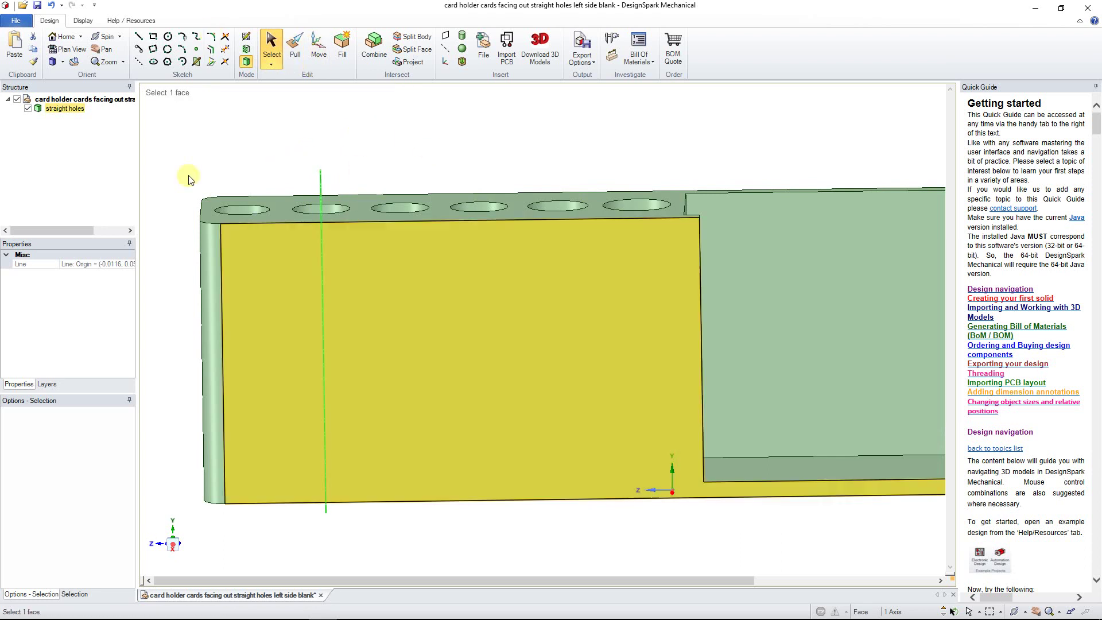
{"action": "left_click", "coordinate": [249, 51]}
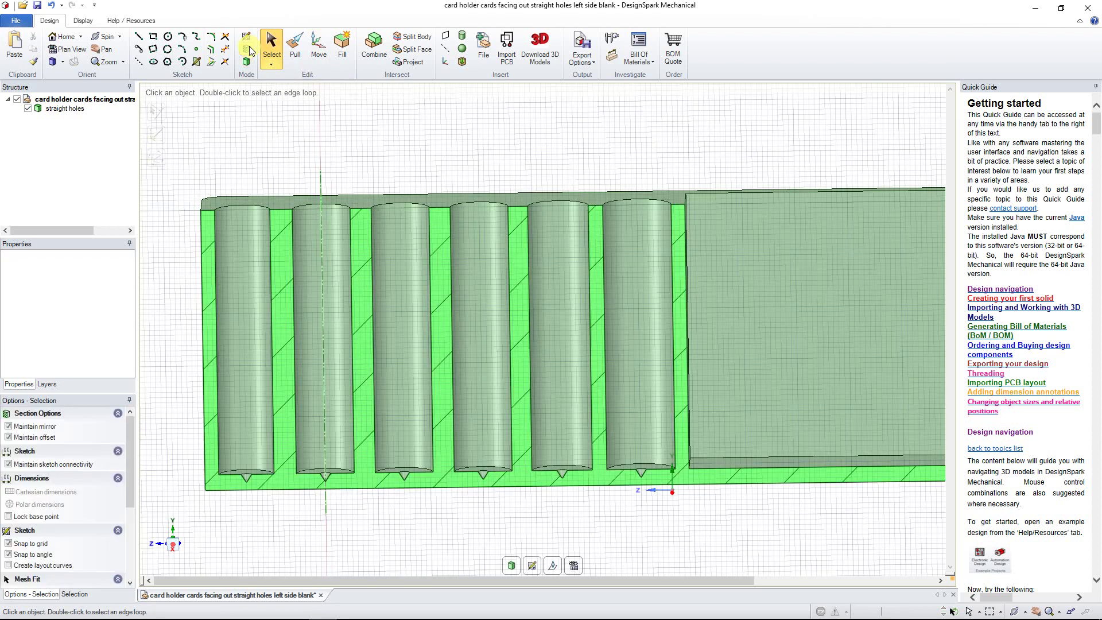
{"action": "left_click", "coordinate": [78, 50]}
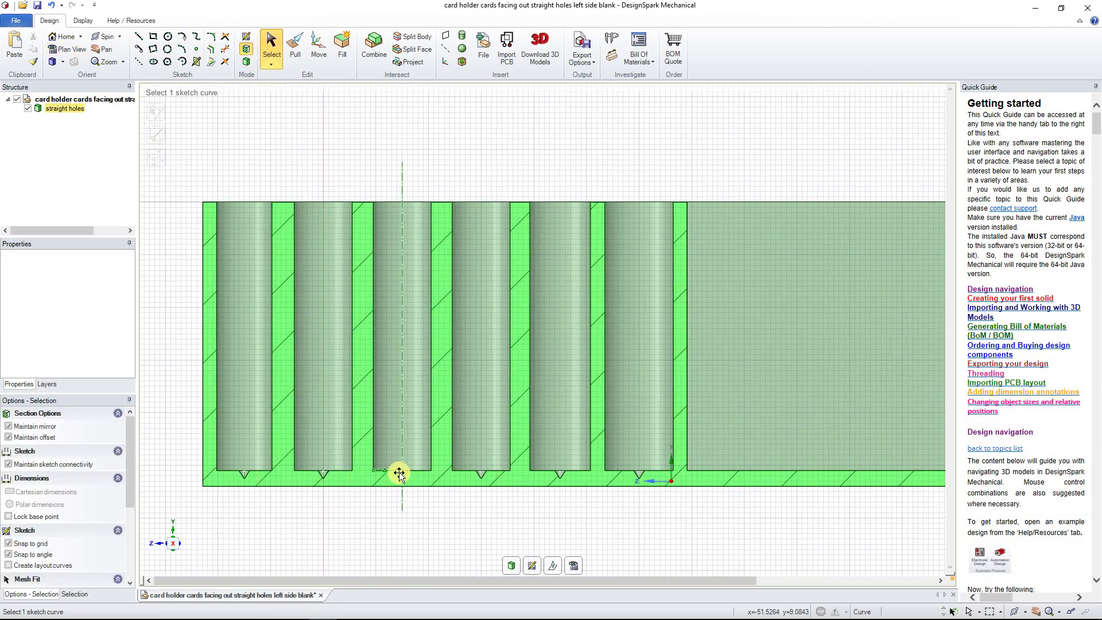
Step: Examine the conical points at the bottoms of all six holes in the section, up close and across the whole holder
{"action": "scroll", "coordinate": [518, 500], "scroll_direction": "up", "scroll_amount": 2}
{"action": "middle_click_drag", "start_coordinate": [447, 542], "coordinate": [480, 522], "text": "shift"}
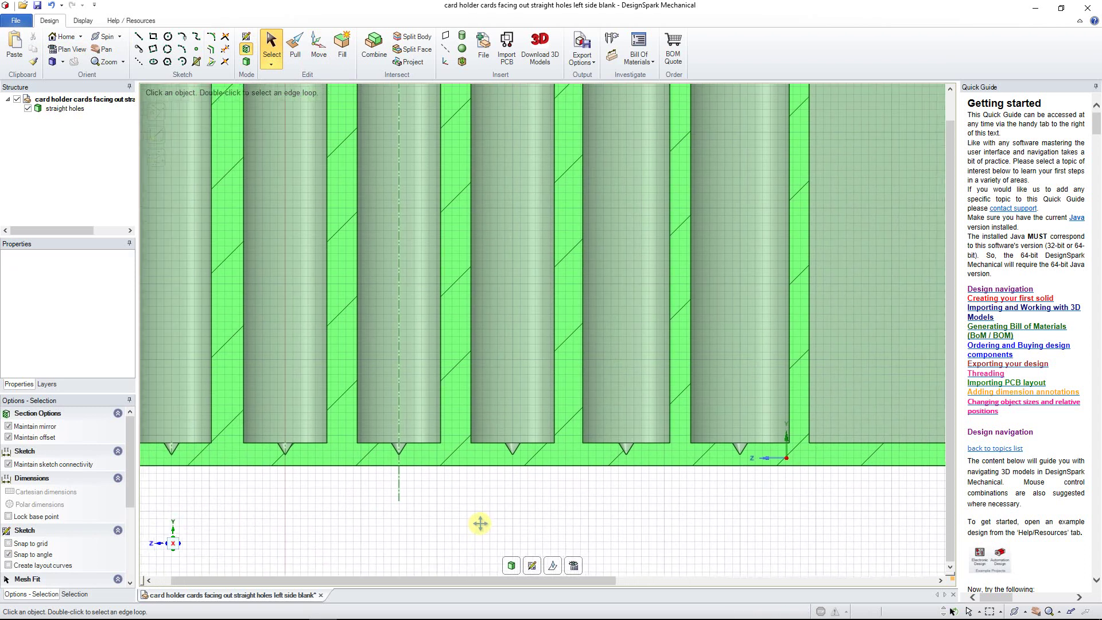
{"action": "middle_click_drag", "start_coordinate": [315, 519], "coordinate": [347, 500], "text": "shift"}
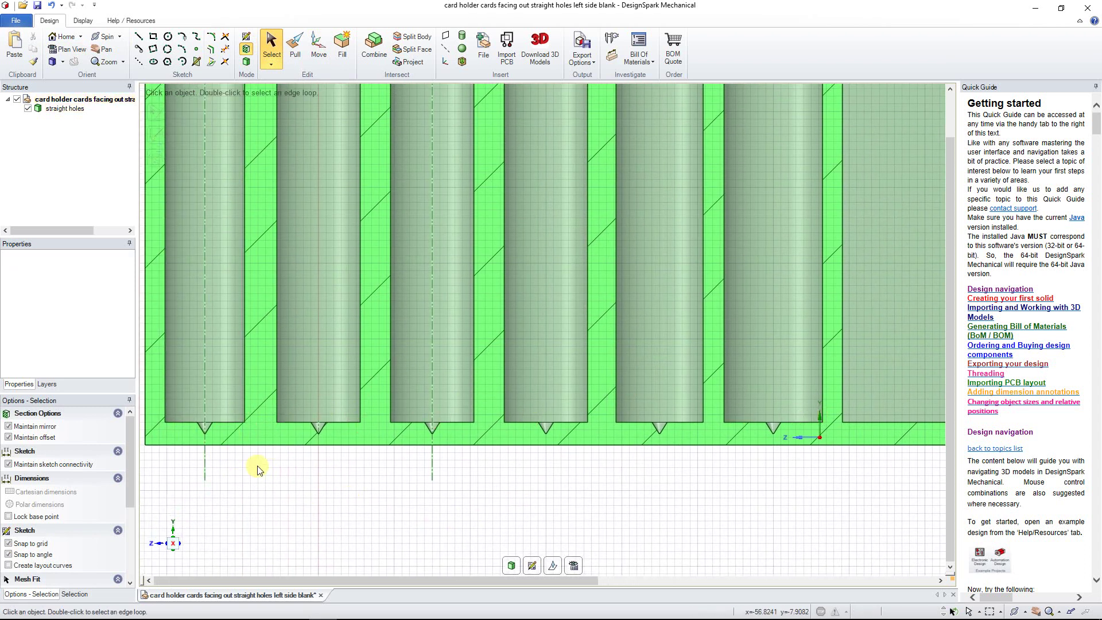
{"action": "scroll", "coordinate": [257, 463], "scroll_direction": "down", "scroll_amount": 5}
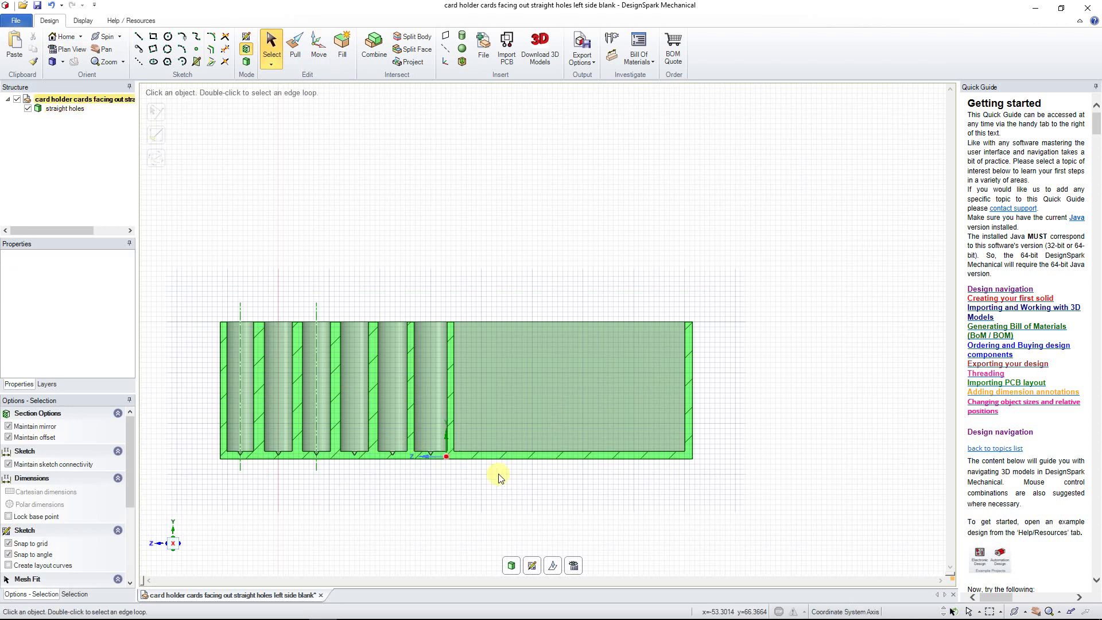
{"action": "middle_click_drag", "start_coordinate": [679, 513], "coordinate": [741, 461], "text": "shift"}
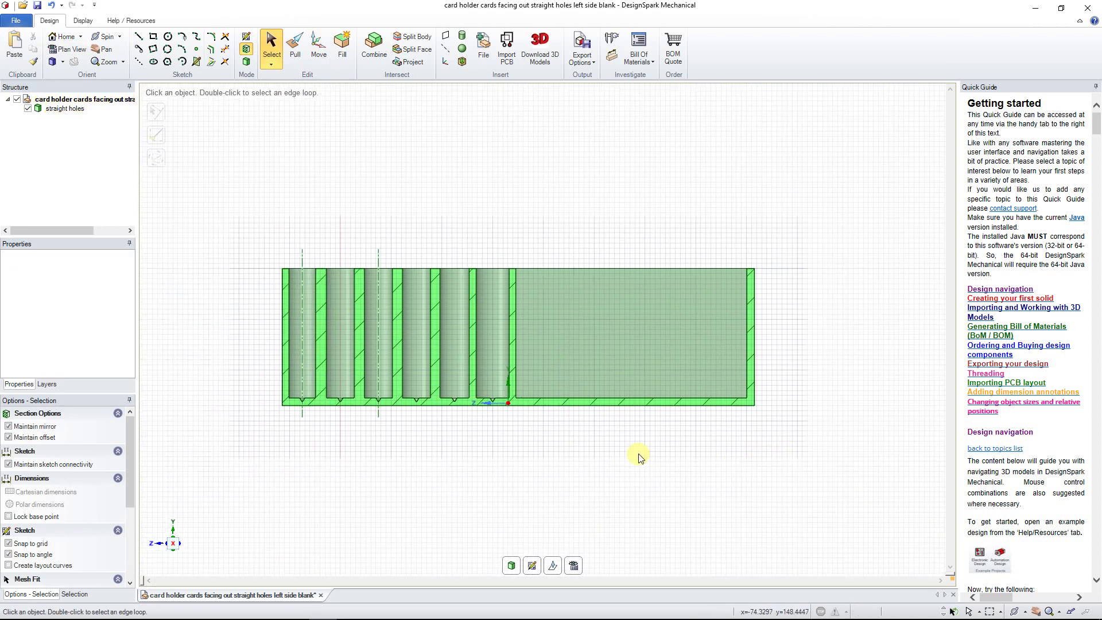
{"action": "scroll", "coordinate": [294, 402], "scroll_direction": "up", "scroll_amount": 6}
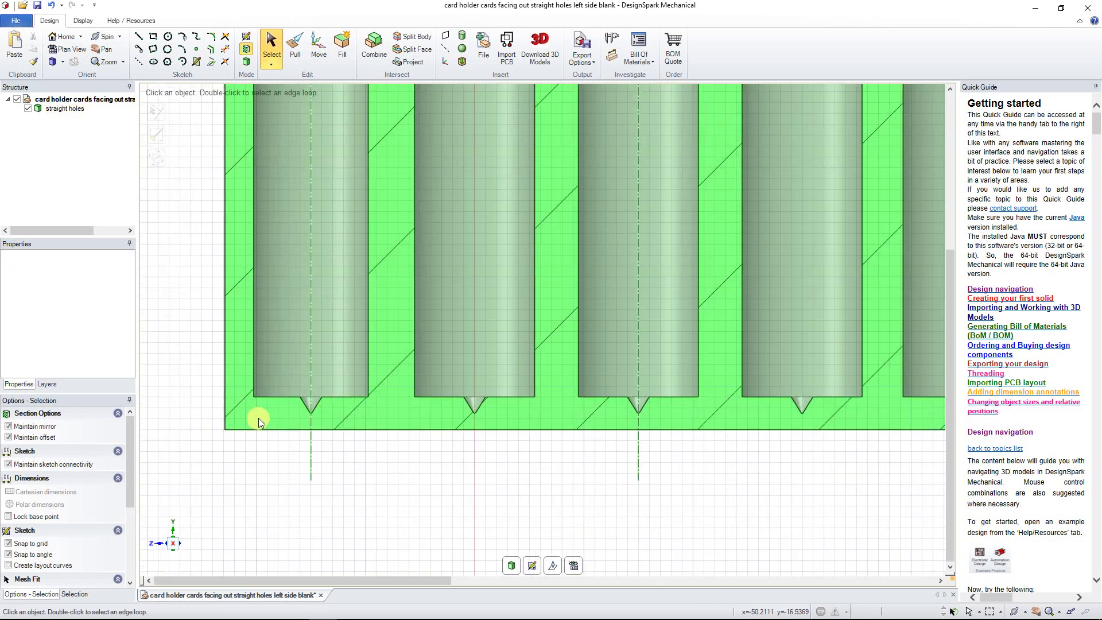
{"action": "scroll", "coordinate": [258, 416], "scroll_direction": "down", "scroll_amount": 6}
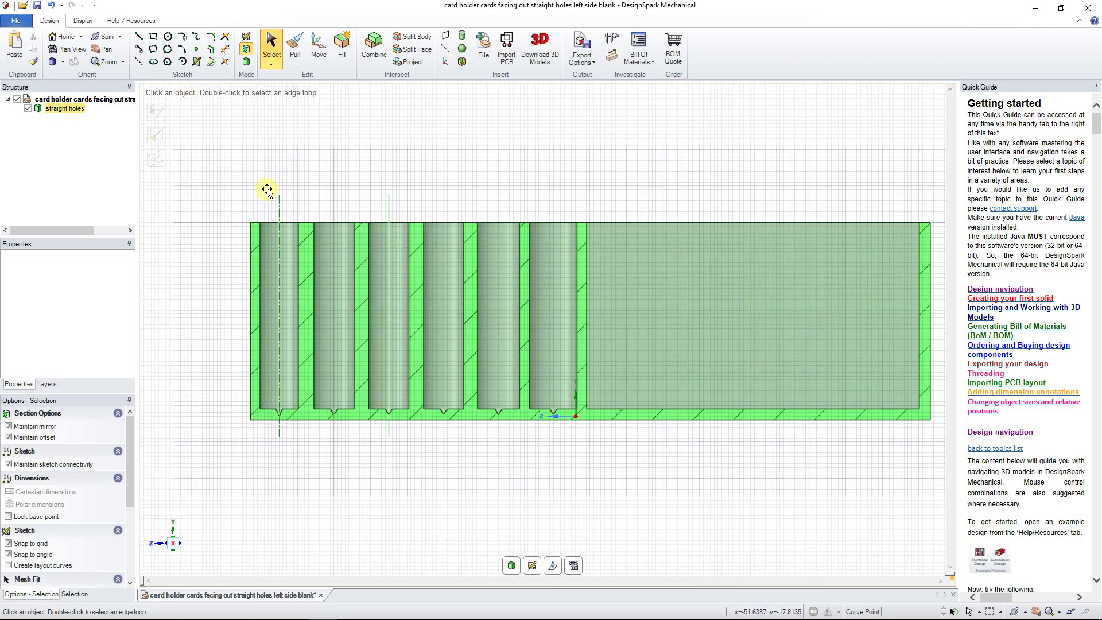
Step: Return to 3D mode and inspect the conical recesses in the hole bottoms from above, up close and as a whole
{"action": "left_click", "coordinate": [246, 61]}
{"action": "middle_click_drag", "start_coordinate": [591, 155], "coordinate": [578, 314]}
{"action": "triple_click", "coordinate": [446, 363]}
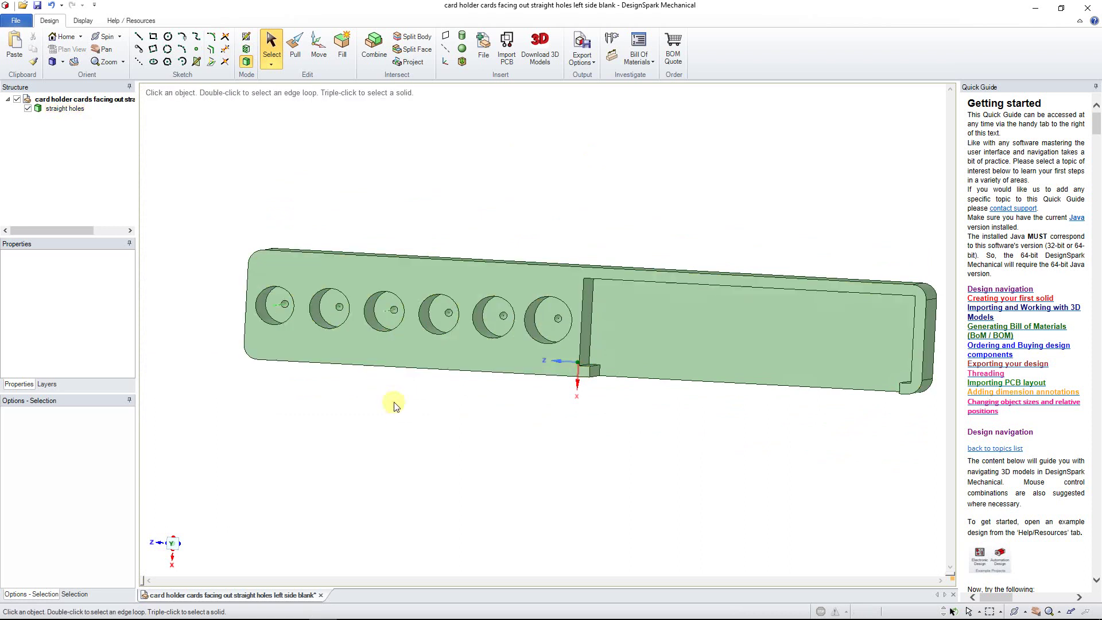
{"action": "mouse_move", "coordinate": [437, 425]}
{"action": "middle_mouse_down"}
{"action": "mouse_move", "coordinate": [449, 436]}
{"action": "mouse_move", "coordinate": [438, 436]}
{"action": "middle_mouse_up"}
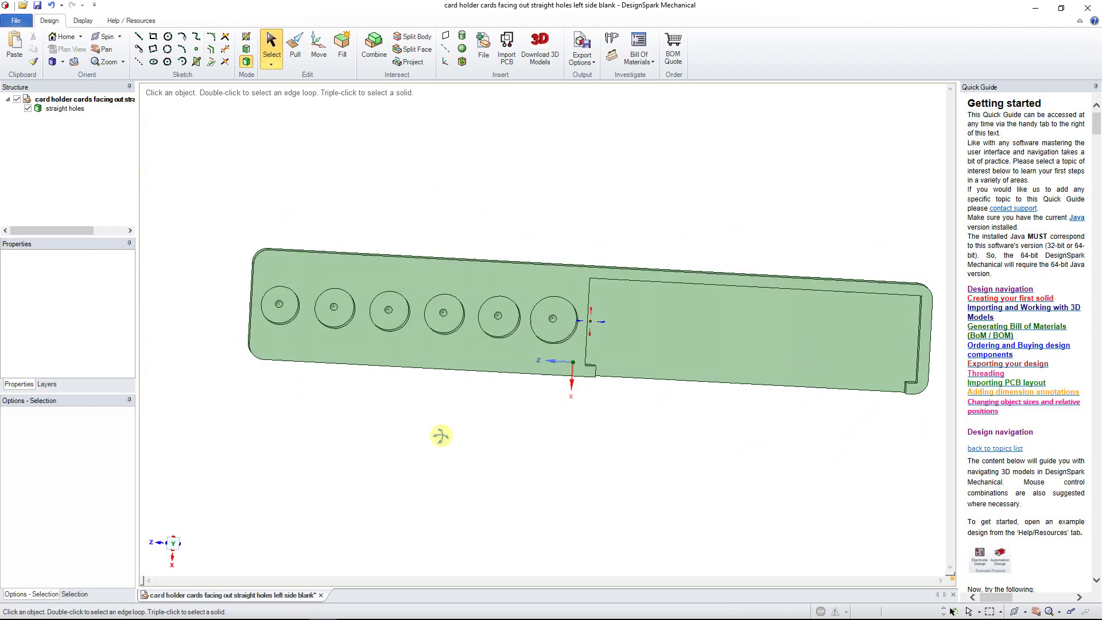
{"action": "mouse_move", "coordinate": [488, 406]}
{"action": "middle_mouse_down"}
{"action": "mouse_move", "coordinate": [492, 430]}
{"action": "mouse_move", "coordinate": [487, 379]}
{"action": "mouse_move", "coordinate": [474, 442]}
{"action": "mouse_move", "coordinate": [489, 433]}
{"action": "mouse_move", "coordinate": [490, 411]}
{"action": "mouse_move", "coordinate": [487, 425]}
{"action": "middle_mouse_up"}
{"action": "scroll", "coordinate": [329, 325], "scroll_direction": "up", "scroll_amount": 10}
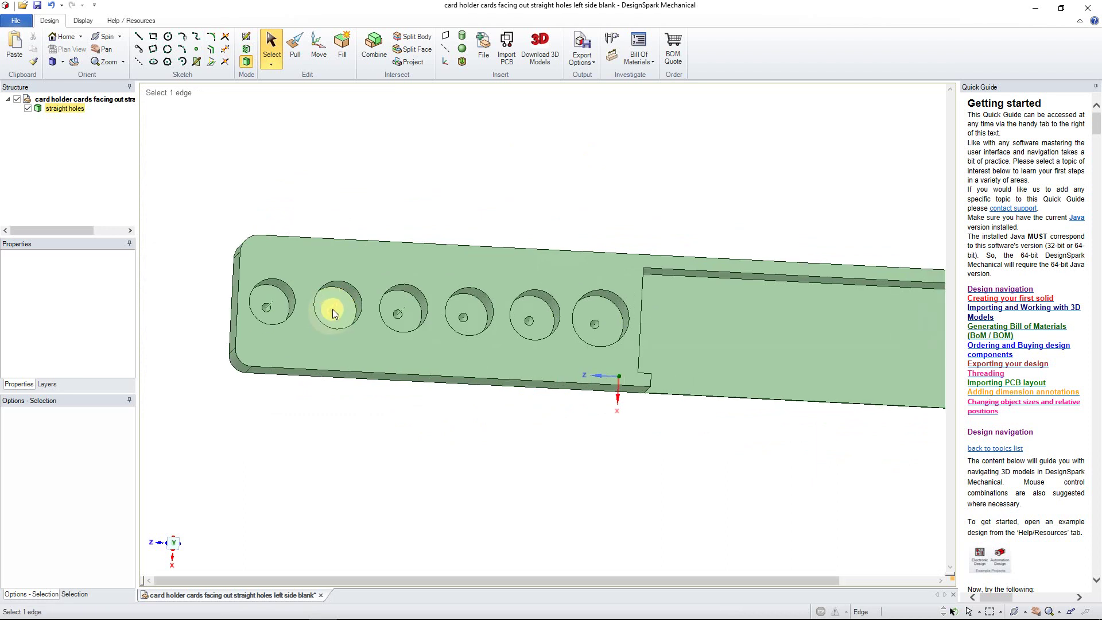
{"action": "scroll", "coordinate": [355, 326], "scroll_direction": "down", "scroll_amount": 10}
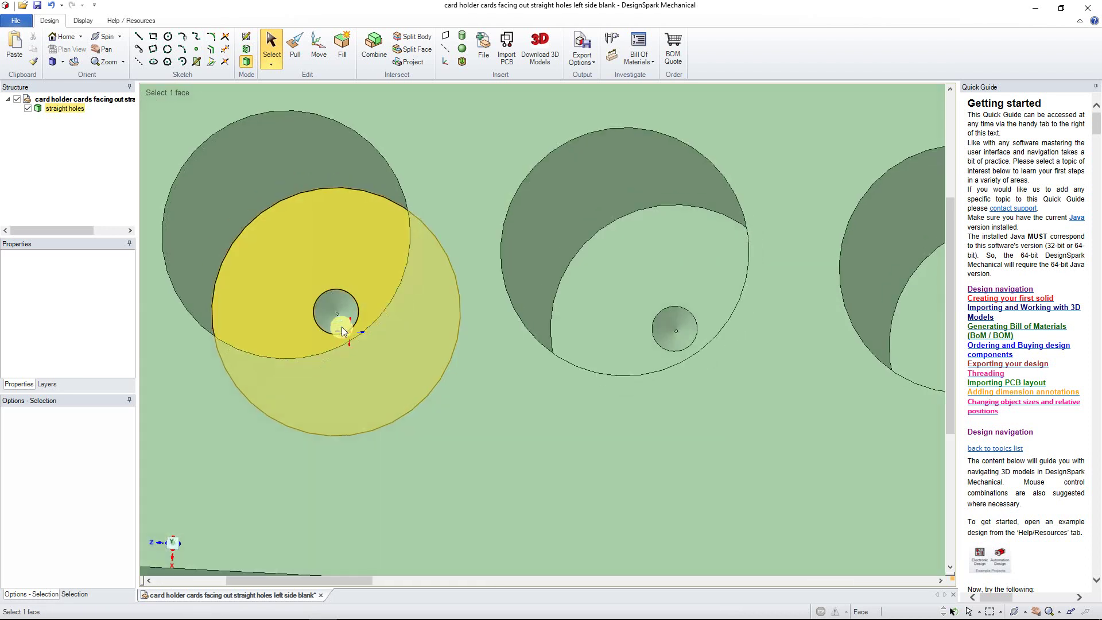
{"action": "scroll", "coordinate": [300, 328], "scroll_direction": "down", "scroll_amount": 5}
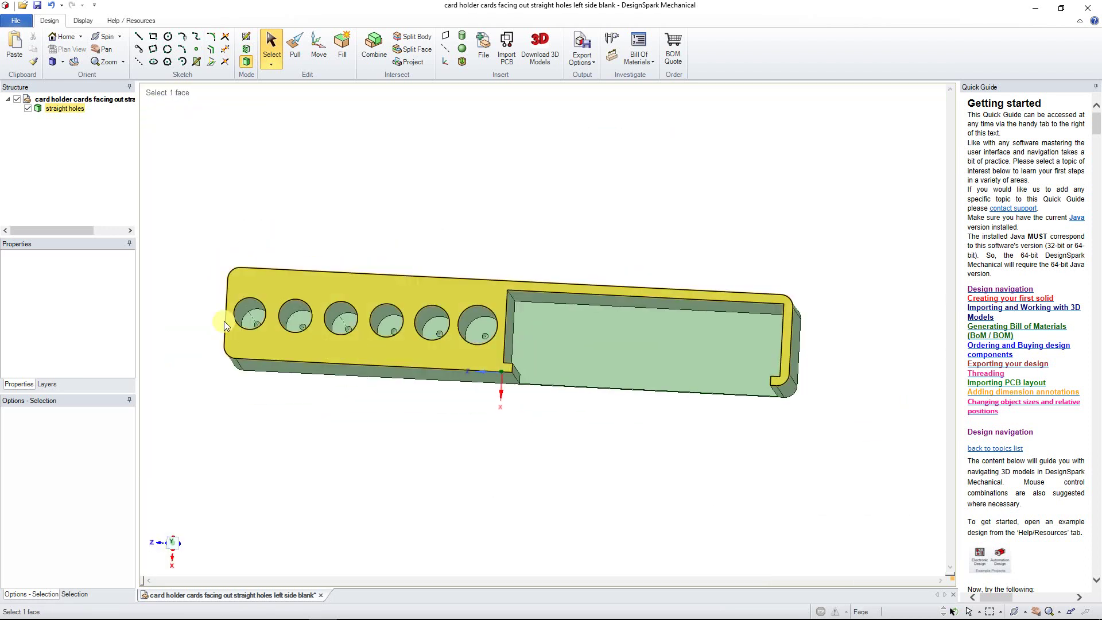
{"action": "scroll", "coordinate": [301, 331], "scroll_direction": "up", "scroll_amount": 10}
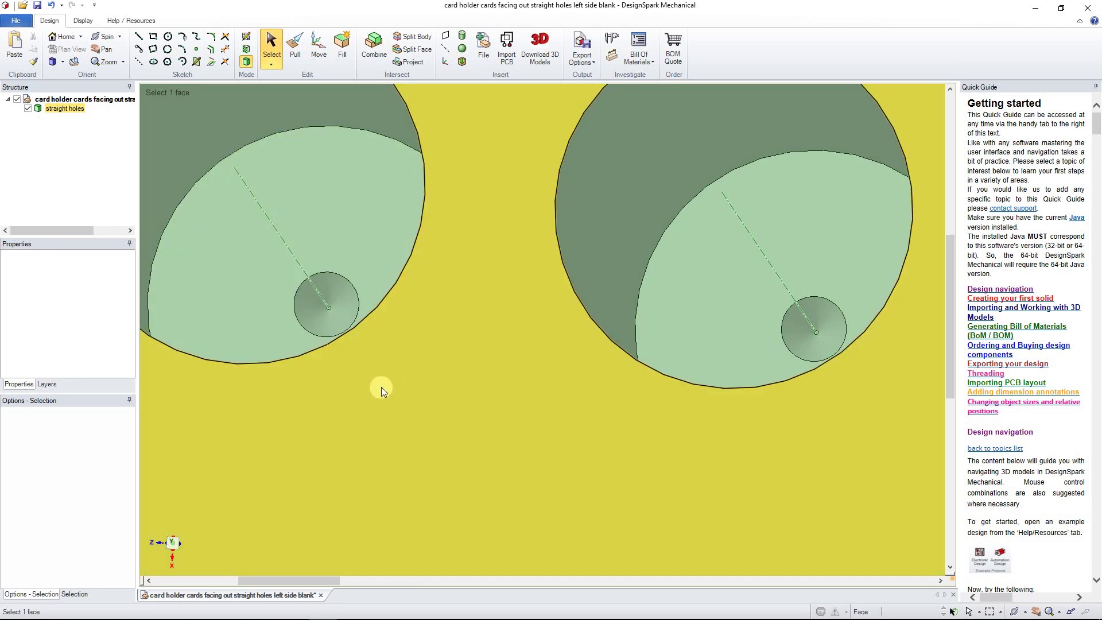
{"action": "scroll", "coordinate": [371, 356], "scroll_direction": "down", "scroll_amount": 8}
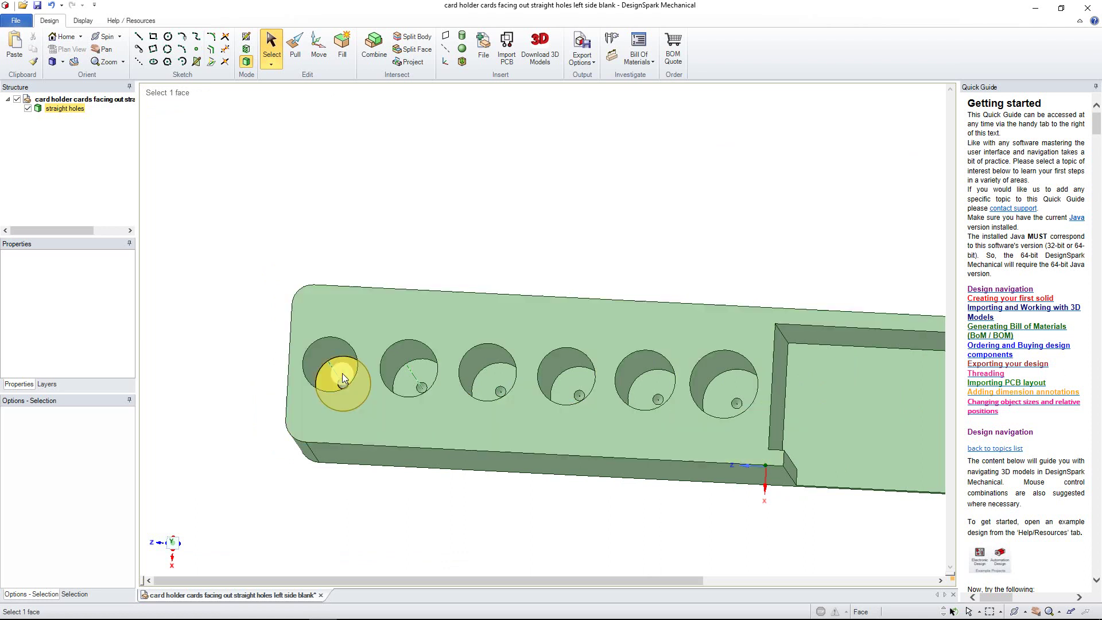
{"action": "middle_click_drag", "start_coordinate": [459, 422], "coordinate": [362, 406], "text": "shift"}
{"action": "scroll", "coordinate": [362, 406], "scroll_direction": "down", "scroll_amount": 3}
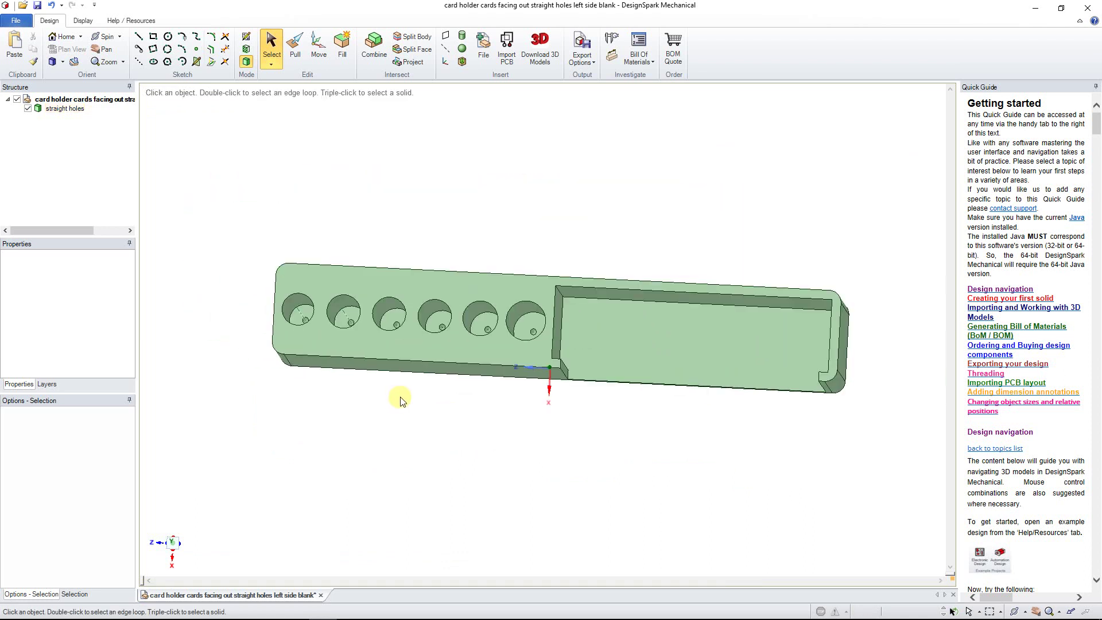
Step: Review the whole card holder from the front and above, including the conical points in the outermost three holes
{"action": "mouse_move", "coordinate": [448, 415]}
{"action": "middle_mouse_down"}
{"action": "mouse_move", "coordinate": [458, 414]}
{"action": "mouse_move", "coordinate": [442, 423]}
{"action": "mouse_move", "coordinate": [443, 300]}
{"action": "mouse_move", "coordinate": [465, 381]}
{"action": "middle_mouse_up"}
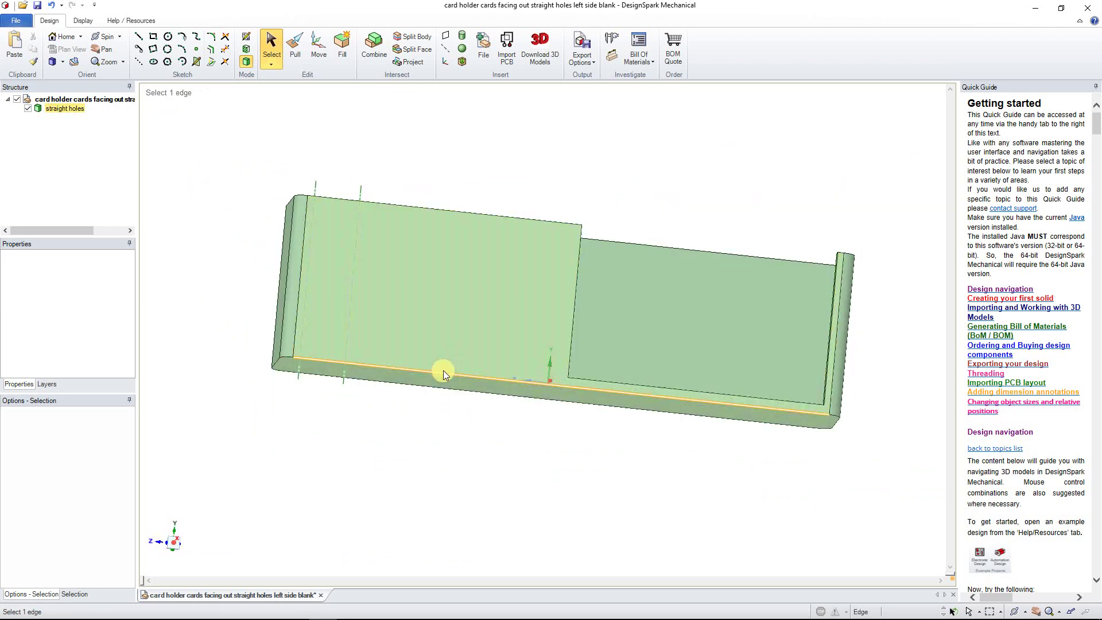
{"action": "mouse_move", "coordinate": [478, 460]}
{"action": "middle_mouse_down"}
{"action": "mouse_move", "coordinate": [468, 491]}
{"action": "mouse_move", "coordinate": [461, 451]}
{"action": "middle_mouse_up"}
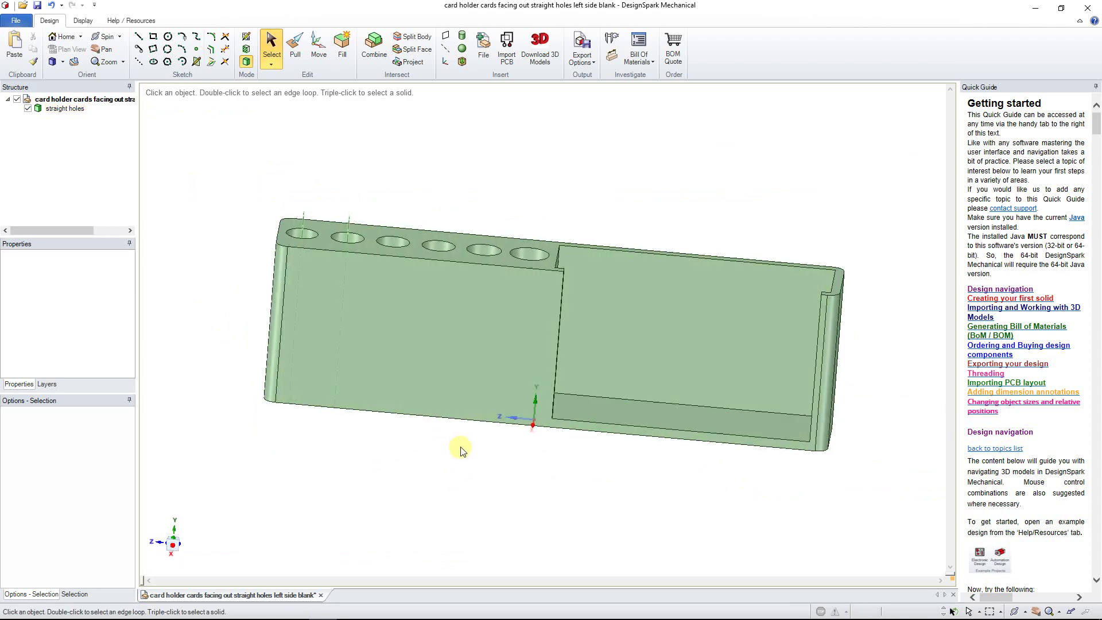
{"action": "middle_click_drag", "start_coordinate": [490, 487], "coordinate": [372, 513]}
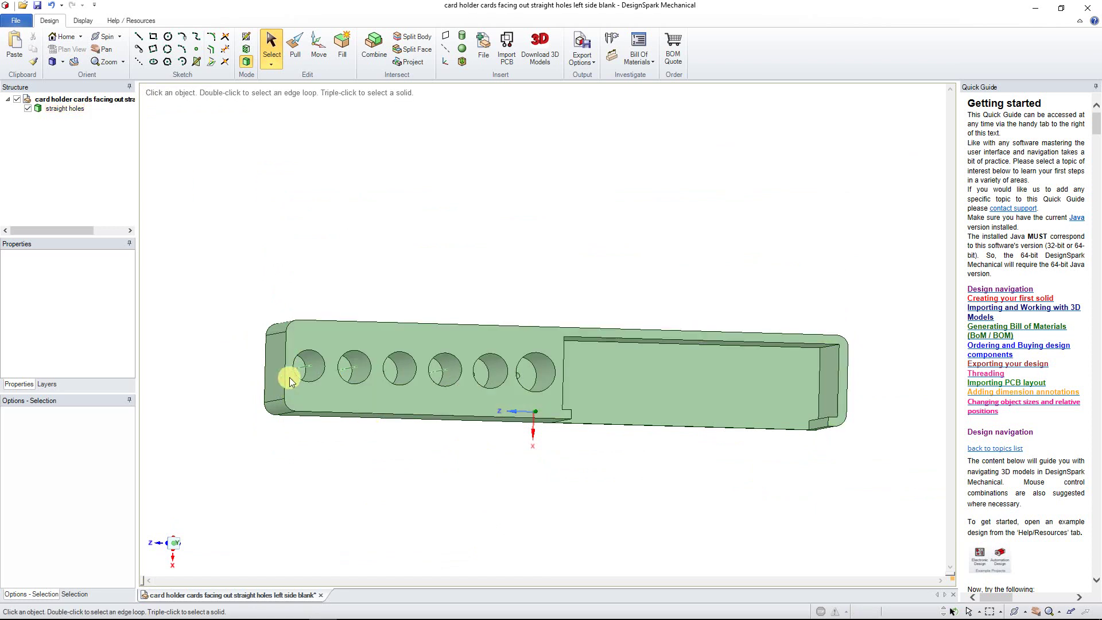
{"action": "scroll", "coordinate": [312, 379], "scroll_direction": "up", "scroll_amount": 5}
{"action": "scroll", "coordinate": [313, 371], "scroll_direction": "up", "scroll_amount": 3}
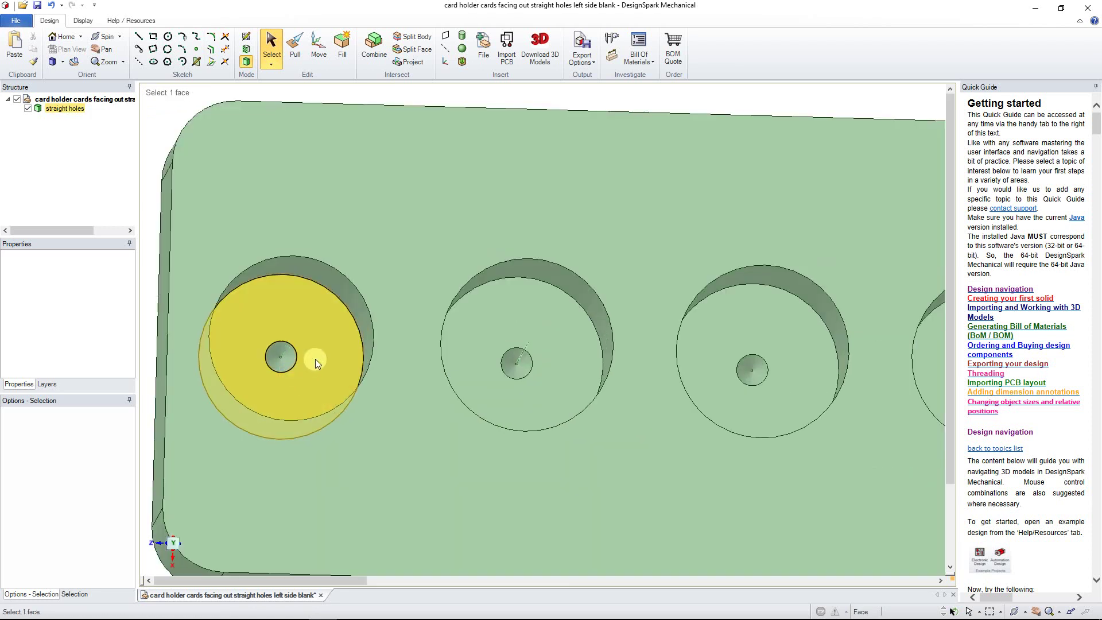
{"action": "scroll", "coordinate": [274, 378], "scroll_direction": "down", "scroll_amount": 8}
{"action": "scroll", "coordinate": [443, 414], "scroll_direction": "down", "scroll_amount": 3}
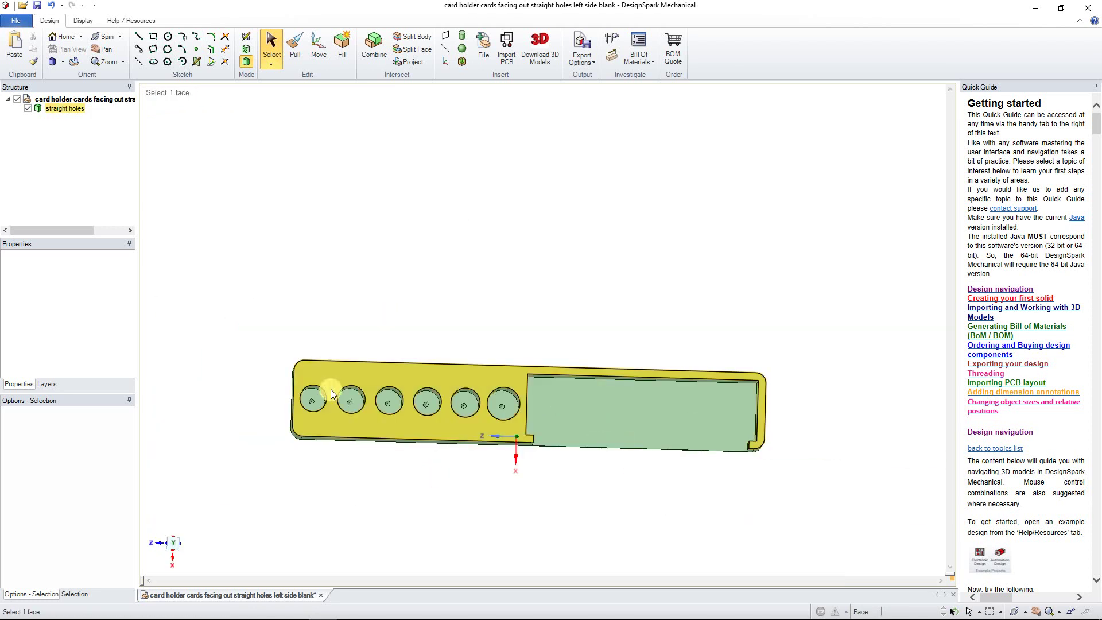
{"action": "middle_click_drag", "start_coordinate": [501, 361], "coordinate": [499, 432]}
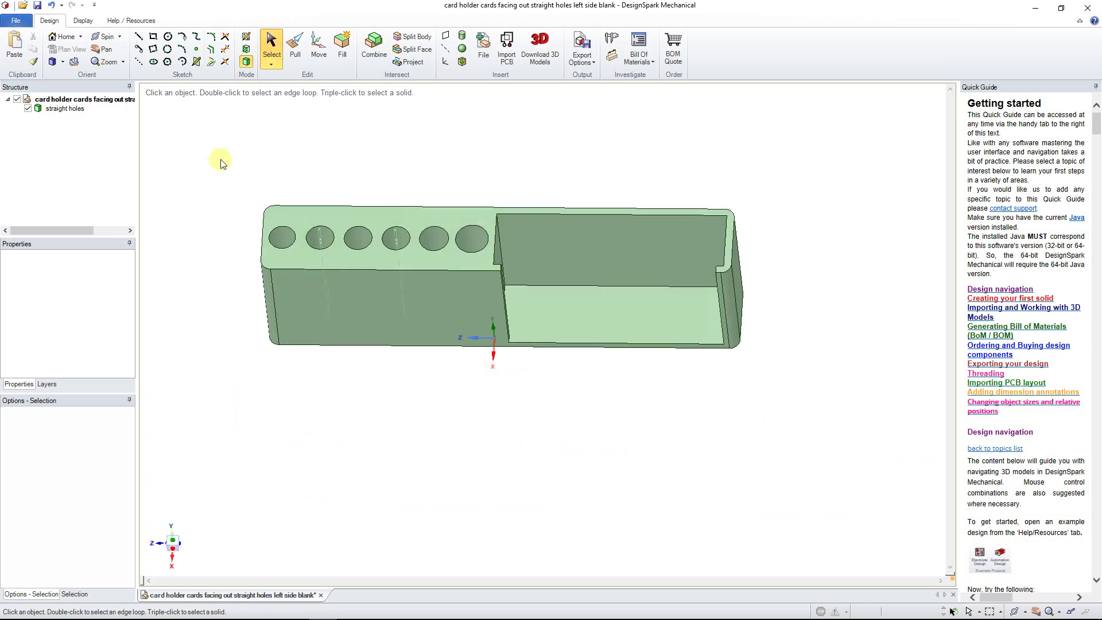
Step: Restore the home view of the card holder and save the design
{"action": "left_click", "coordinate": [66, 40]}
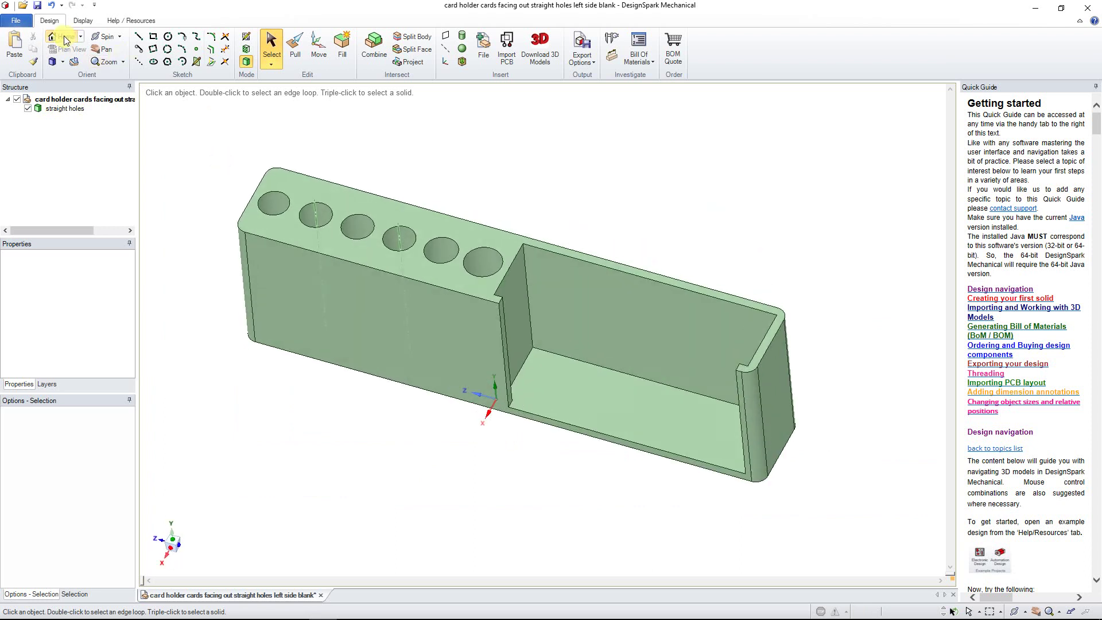
{"action": "left_click", "coordinate": [39, 8]}
{"action": "key", "text": "alt"}
{"action": "left_click", "coordinate": [518, 609]}
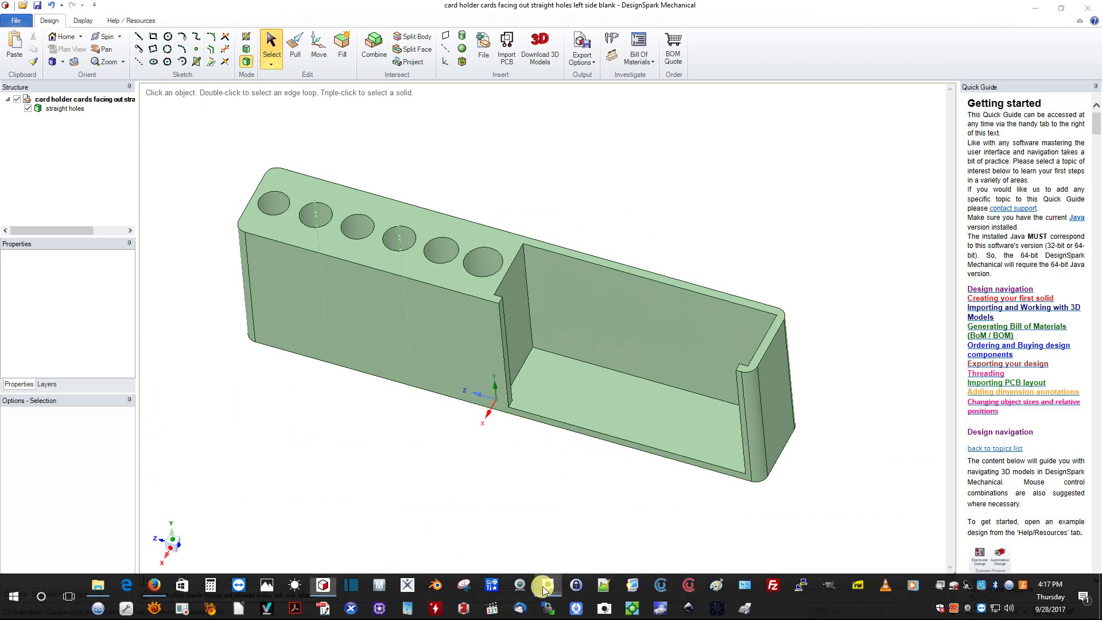